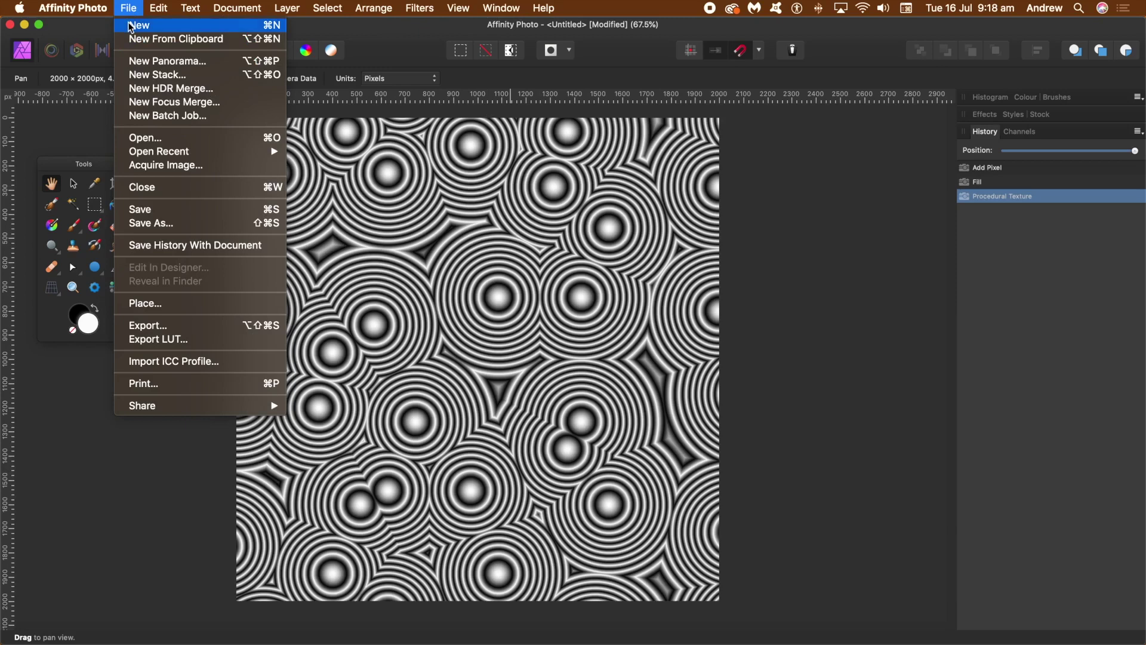
- Create a 2000 × 2000 px RGB/8 document and add a new pixel layer to it
{"action": "left_click", "coordinate": [131, 25]}
{"action": "left_click", "coordinate": [711, 472]}
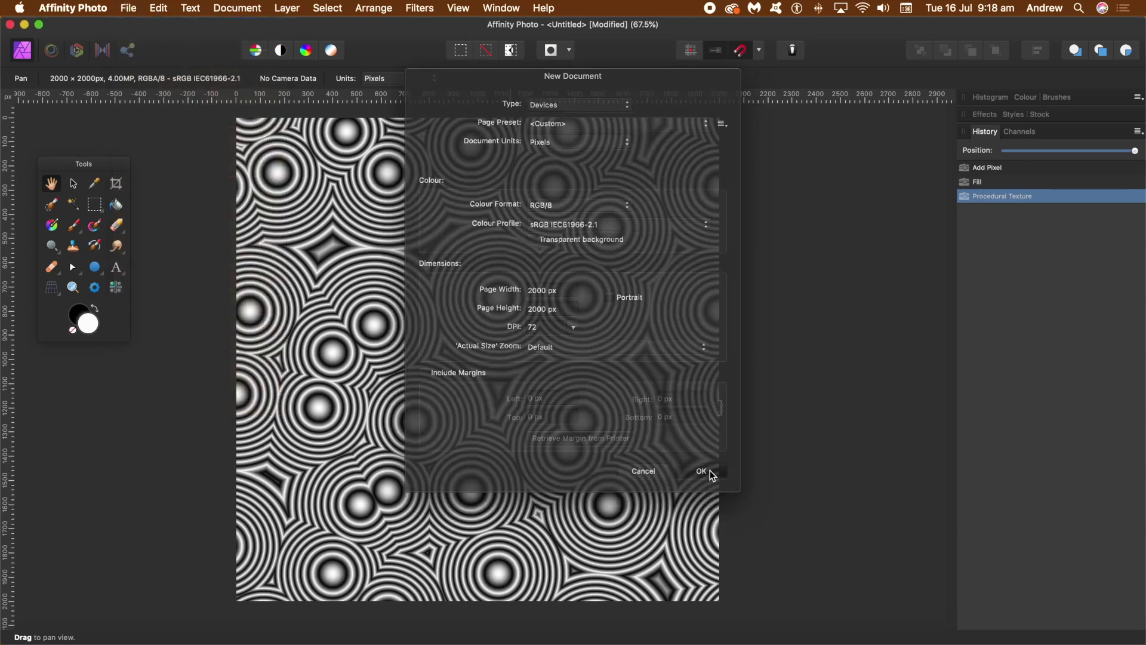
{"action": "left_click", "coordinate": [275, 10]}
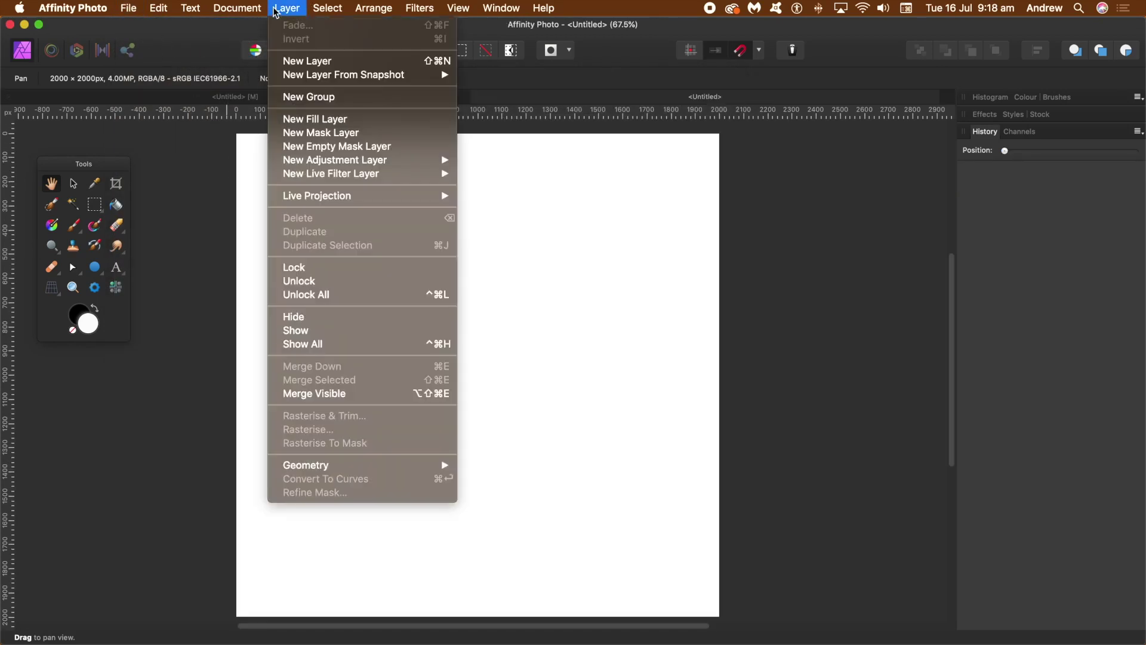
{"action": "left_click", "coordinate": [278, 61]}
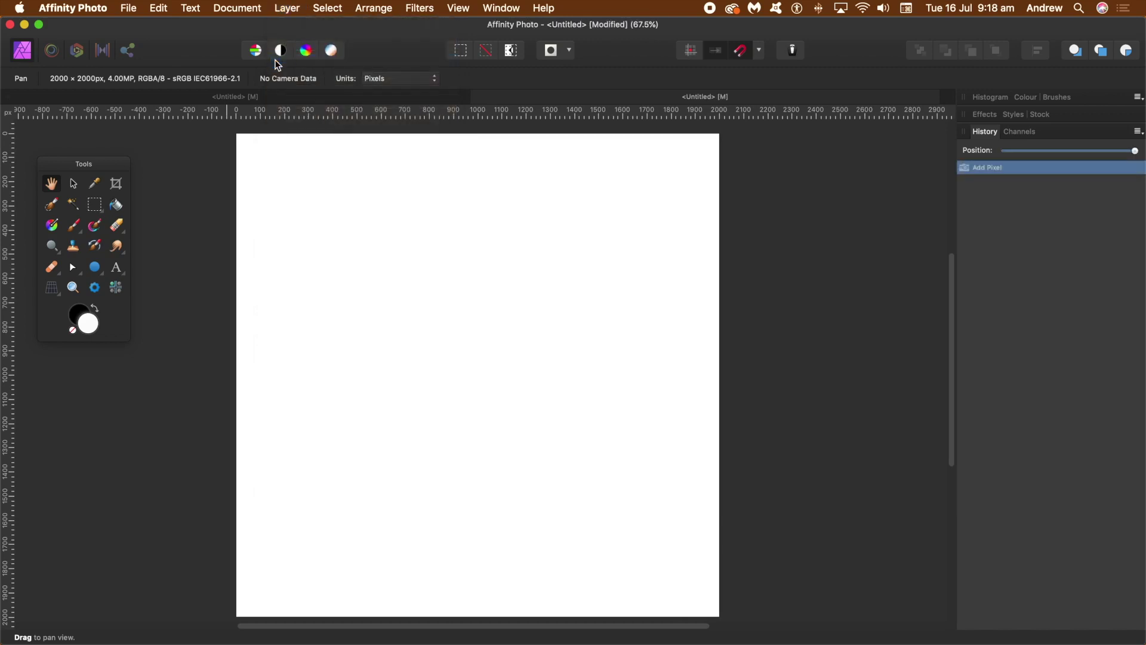
- Fill the new layer with black as a custom colour at 100 % opacity in Normal blend mode
{"action": "left_click", "coordinate": [160, 9]}
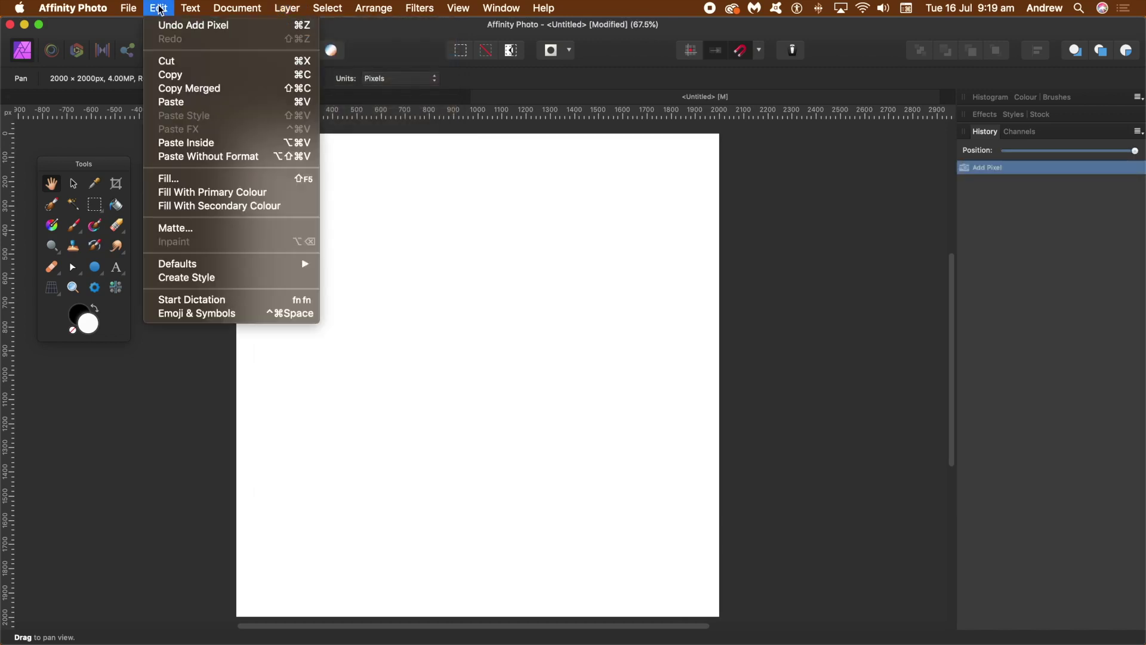
{"action": "left_click", "coordinate": [177, 179]}
{"action": "left_click_drag", "start_coordinate": [846, 476], "coordinate": [621, 341]}
{"action": "left_click", "coordinate": [627, 380]}
{"action": "left_click_drag", "start_coordinate": [632, 520], "coordinate": [621, 579]}
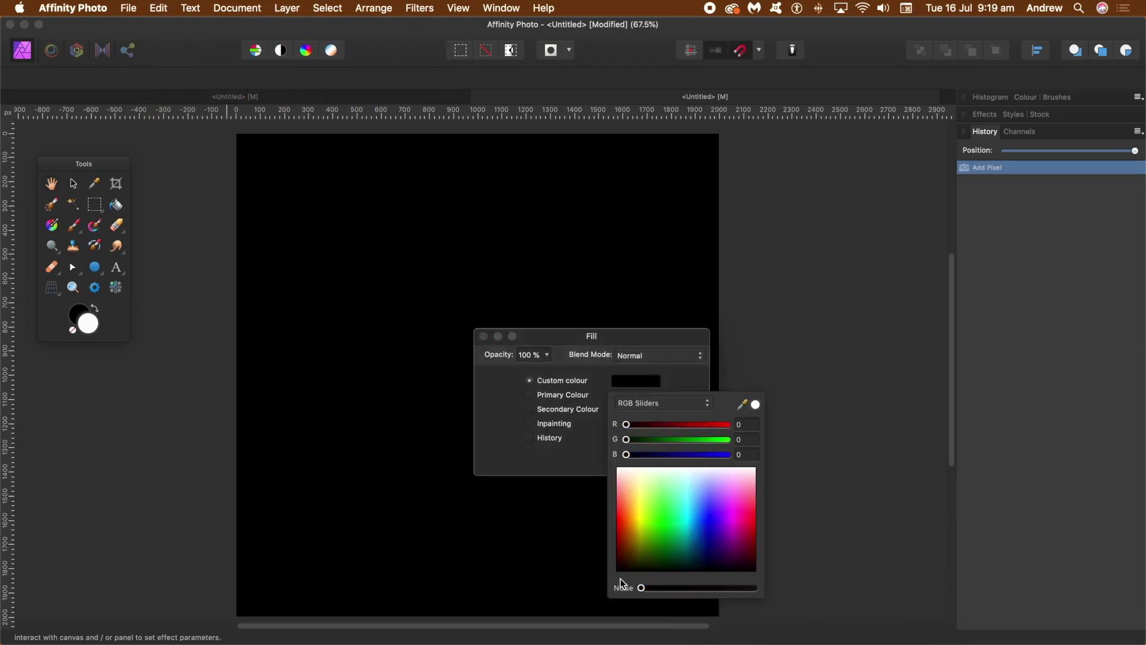
{"action": "left_click", "coordinate": [540, 443]}
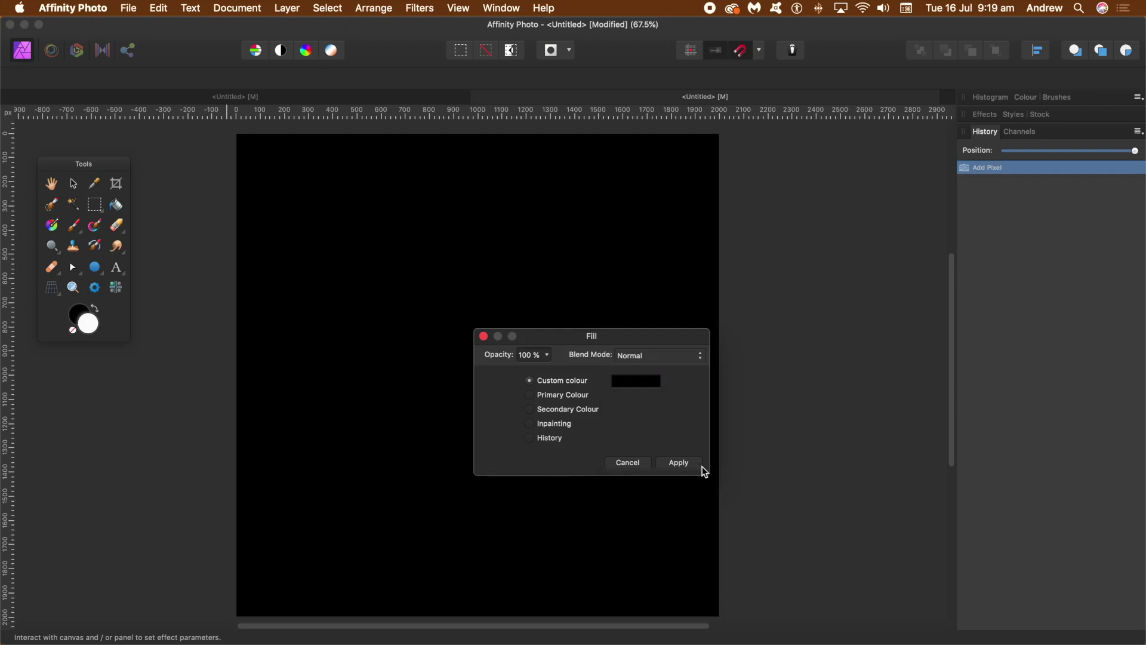
{"action": "left_click", "coordinate": [680, 463]}
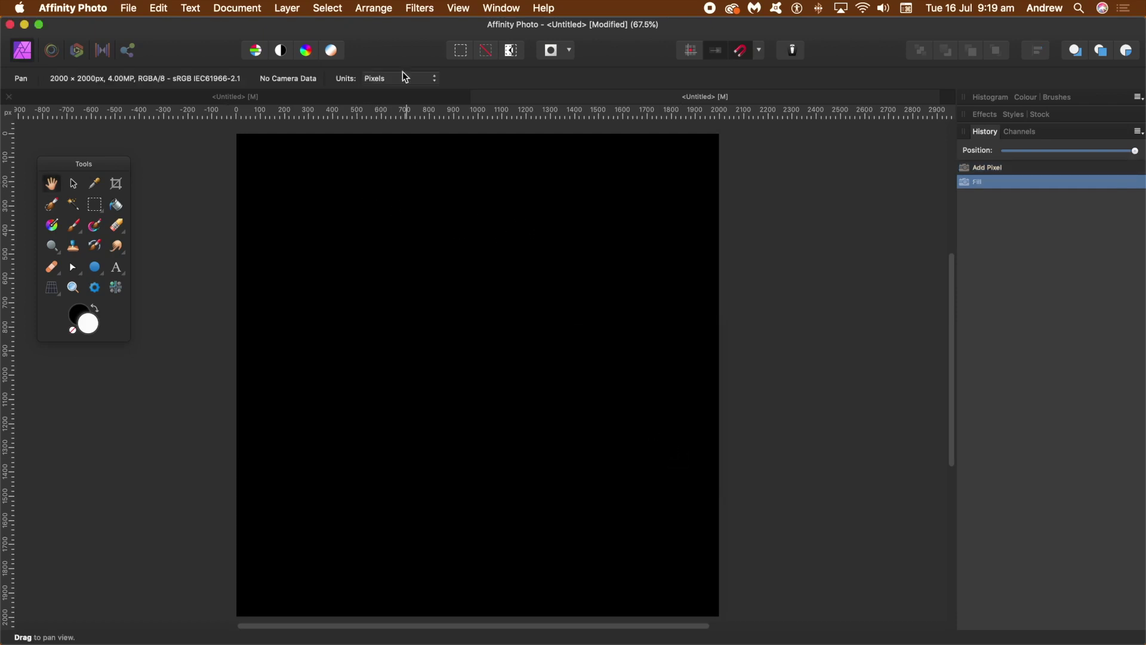
- Start the Procedural Texture filter on the black layer and widen its dialog to make room for long equations
{"action": "left_click", "coordinate": [418, 10]}
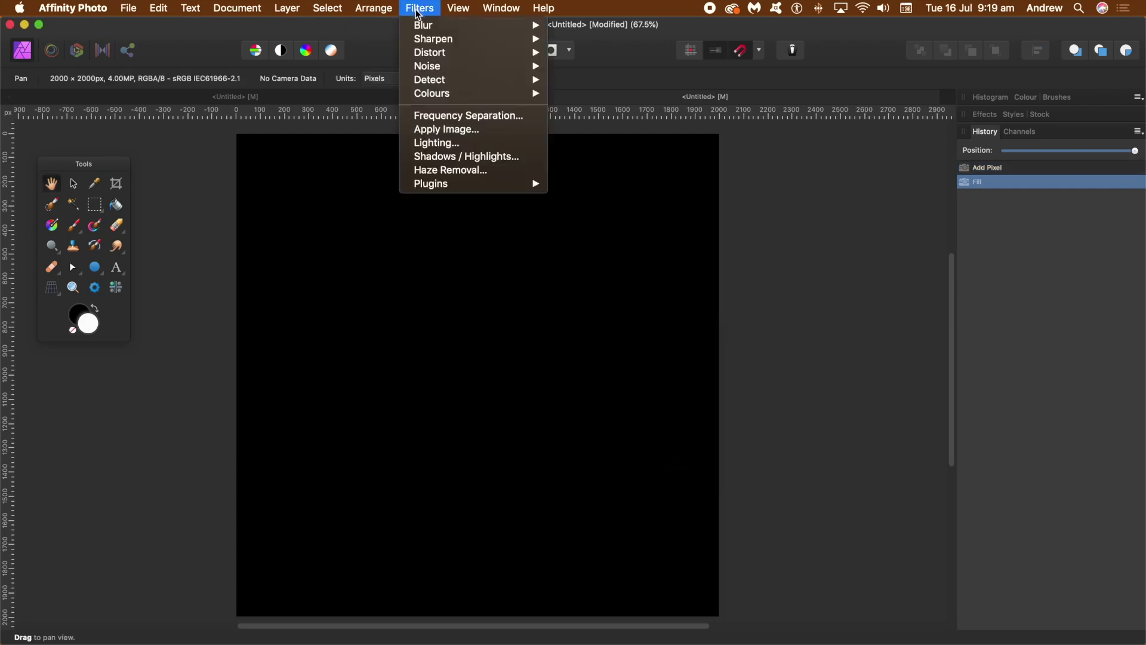
{"action": "mouse_move", "coordinate": [429, 95]}
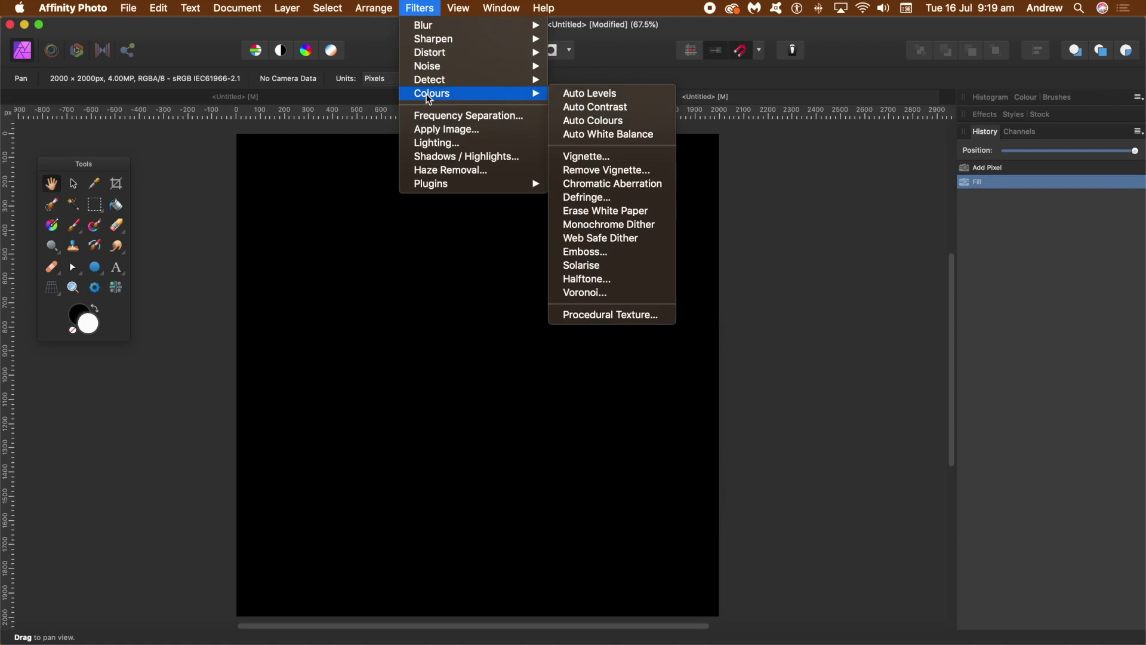
{"action": "left_click", "coordinate": [592, 315]}
{"action": "left_click_drag", "start_coordinate": [734, 317], "coordinate": [424, 233]}
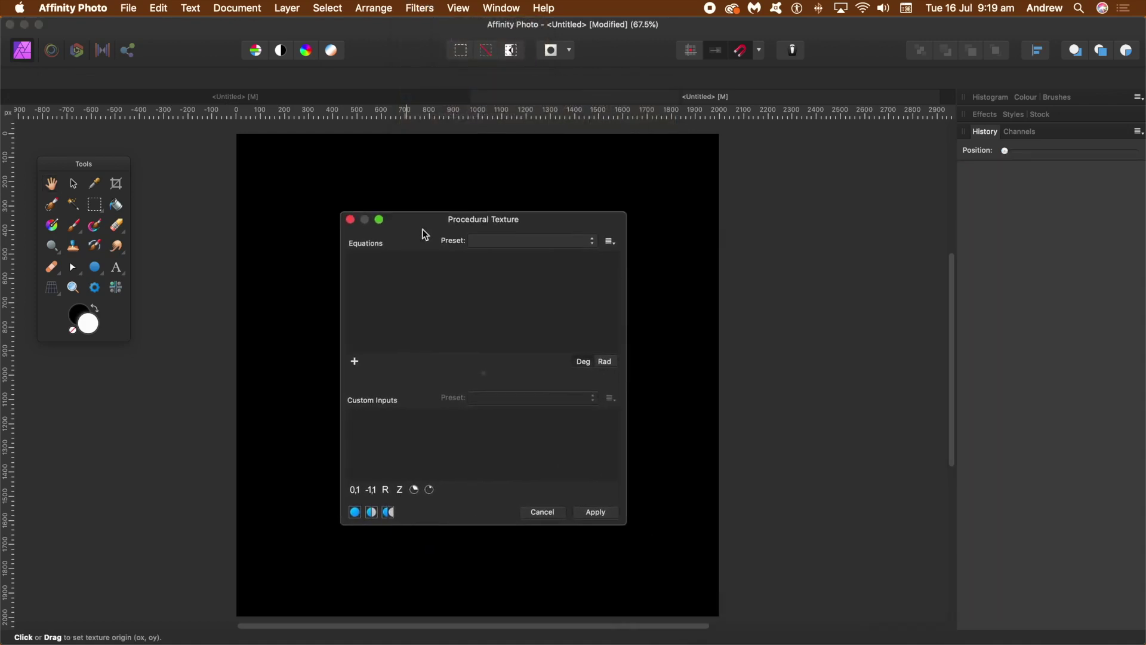
{"action": "left_click_drag", "start_coordinate": [629, 300], "coordinate": [837, 305]}
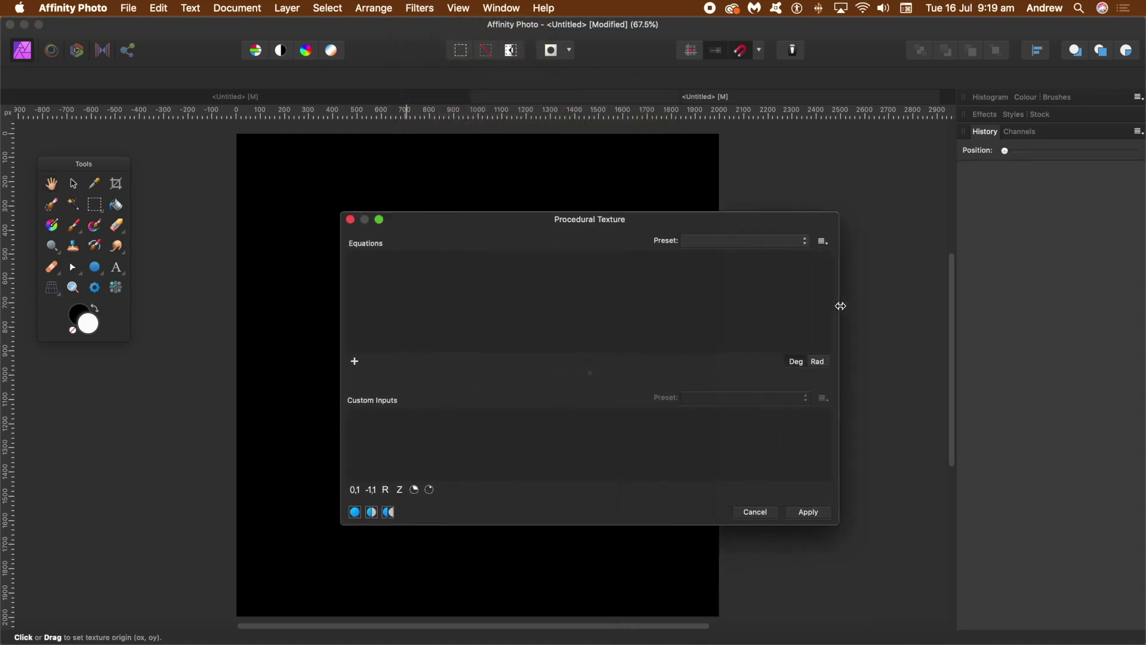
{"action": "mouse_move", "coordinate": [407, 372]}
{"action": "left_mouse_down"}
{"action": "mouse_move", "coordinate": [404, 399]}
{"action": "mouse_move", "coordinate": [411, 361]}
{"action": "left_mouse_up"}
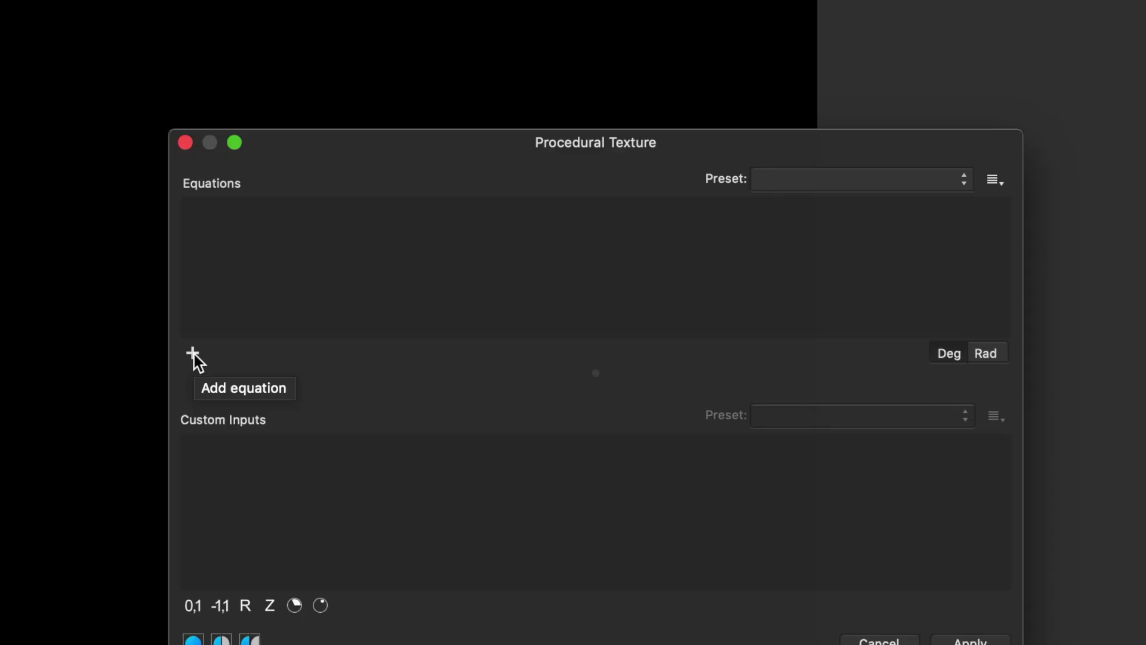
- Add an equation to the procedural texture and set it to cellnoise(rx,ry)
{"action": "left_click", "coordinate": [355, 345]}
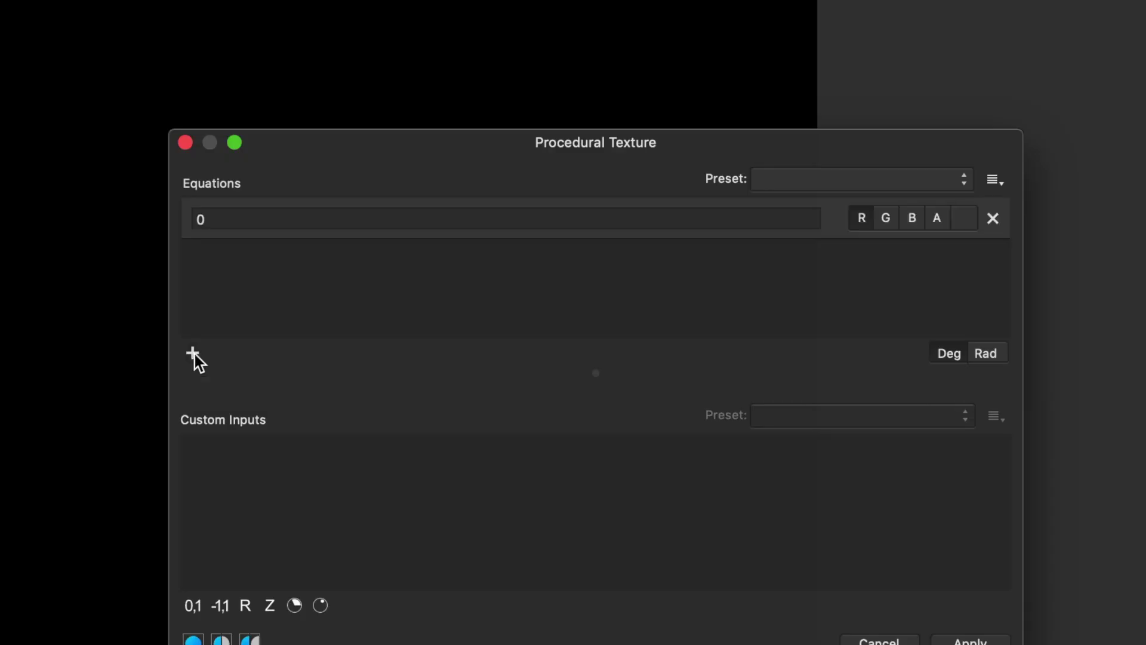
{"action": "left_click", "coordinate": [214, 222]}
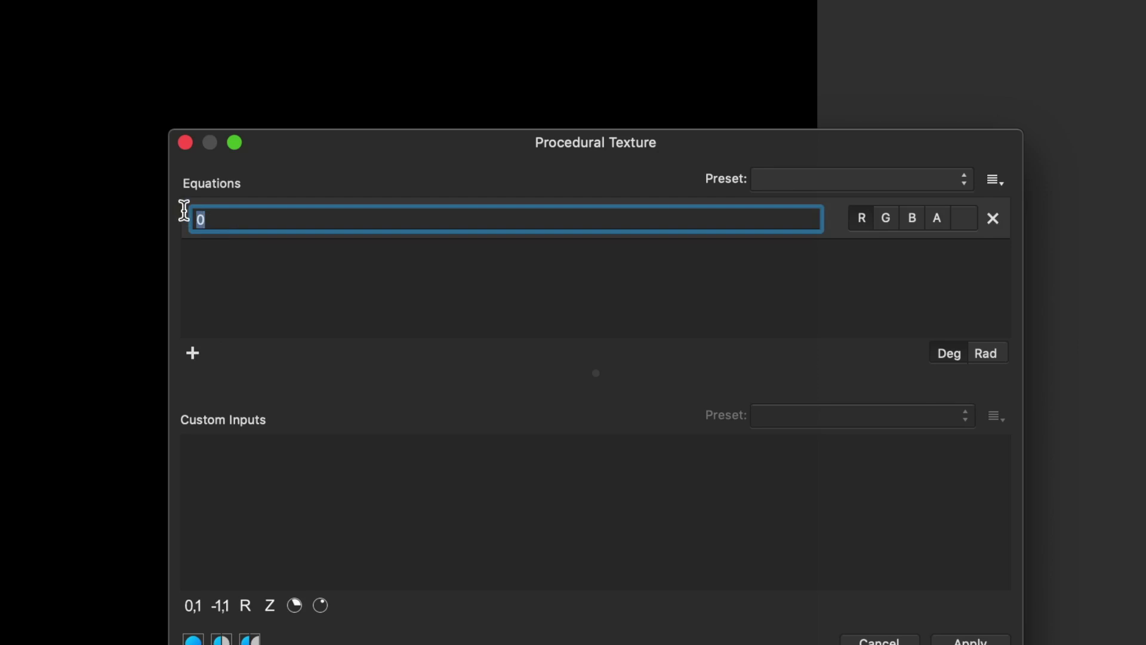
{"action": "type", "text": "cellnoise"}
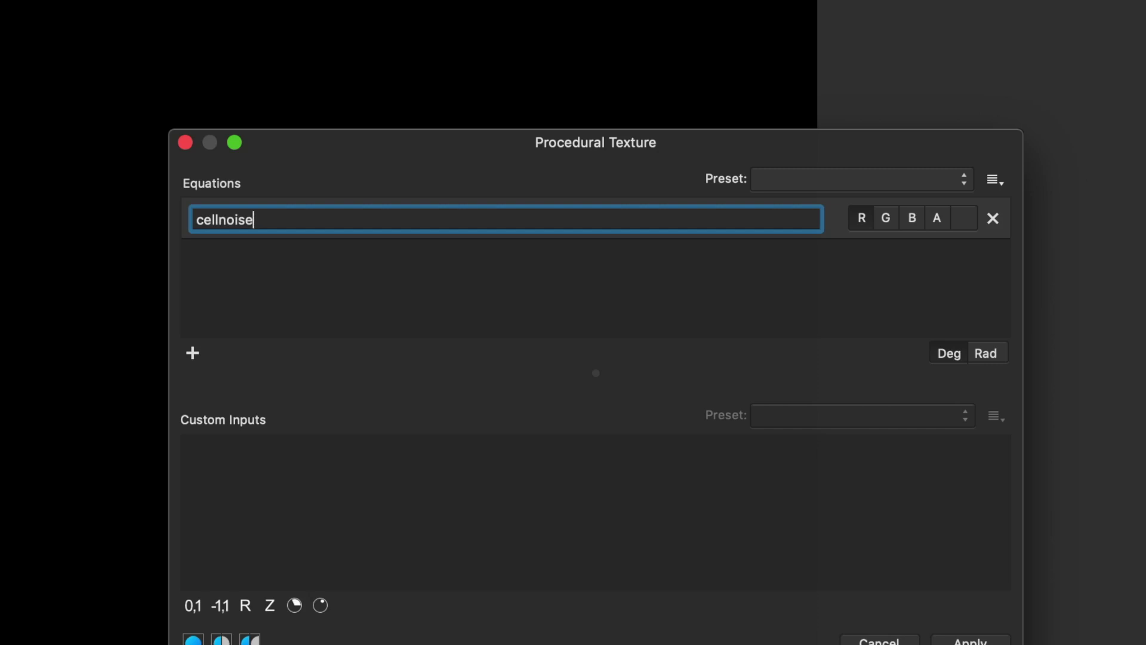
{"action": "type", "text": "(rx,ry)"}
{"action": "key", "text": "Return"}
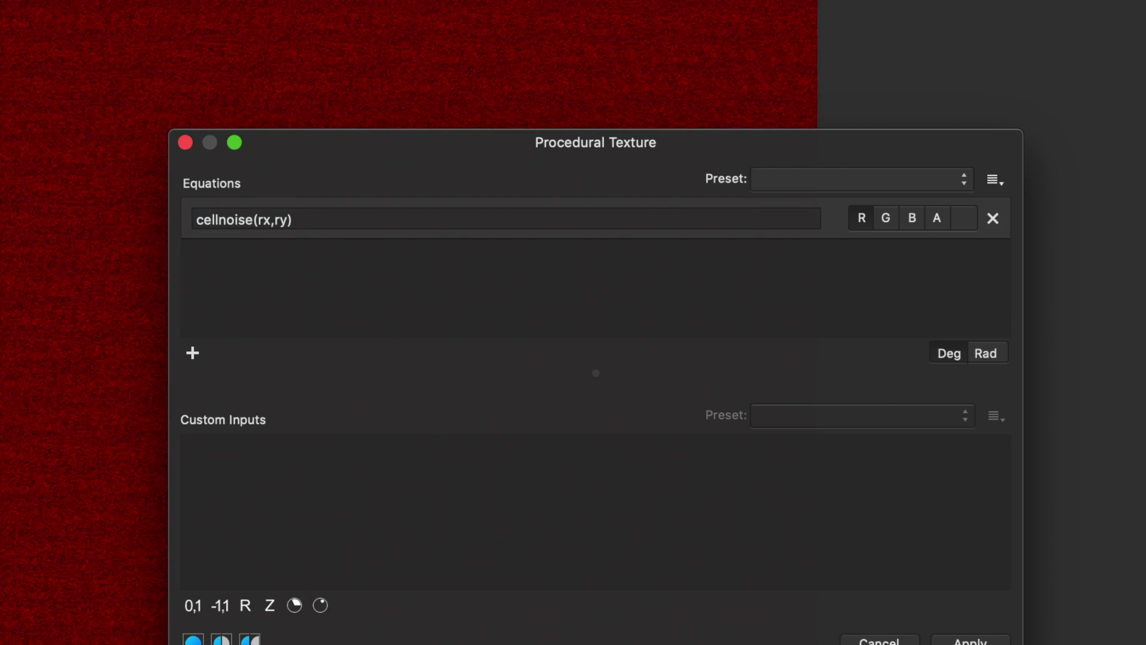
- Divide the coordinates by variables so that the equation reads cellnoise(rx/a,ry/b)
{"action": "left_click_drag", "start_coordinate": [316, 152], "coordinate": [306, 130]}
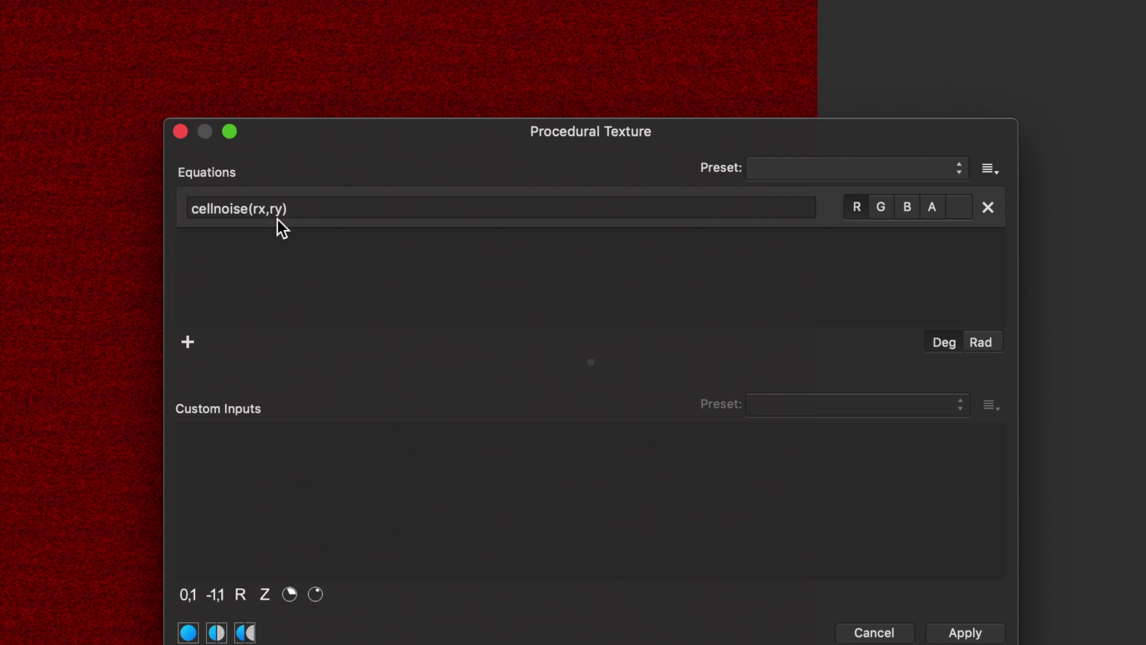
{"action": "left_click", "coordinate": [265, 209]}
{"action": "type", "text": "/"}
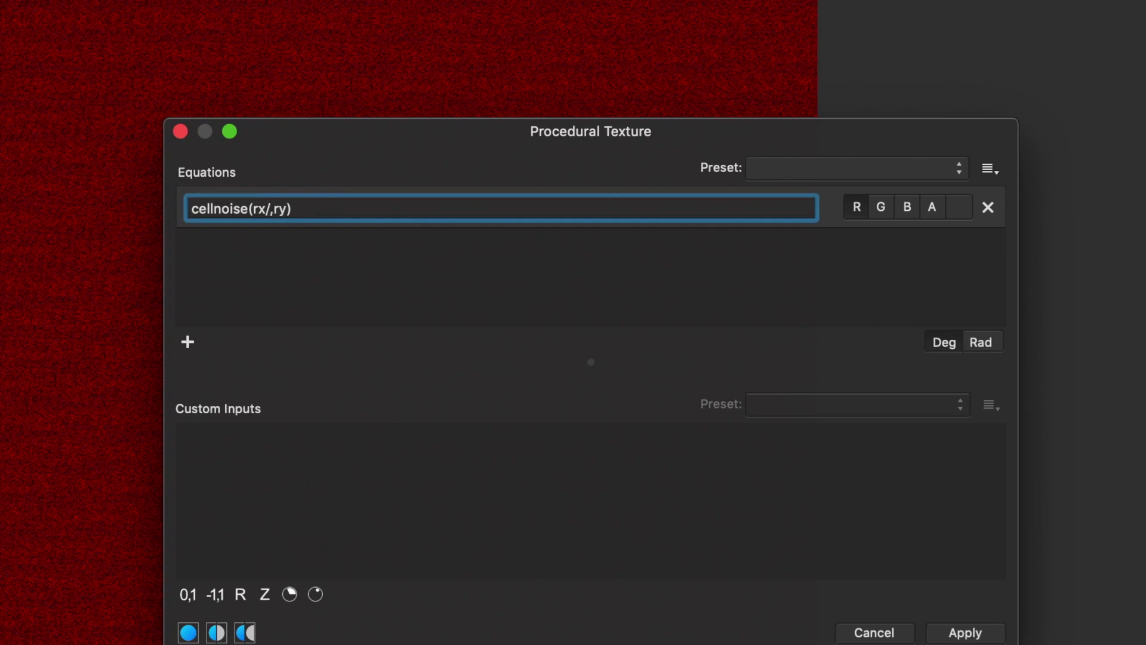
{"action": "type", "text": "a"}
{"action": "key", "text": "Right"}
{"action": "key", "text": "Right"}
{"action": "key", "text": "Right"}
{"action": "type", "text": "/b"}
{"action": "double_click", "coordinate": [301, 209]}
- Add a real-number custom input a and set its value to 100
{"action": "left_click", "coordinate": [240, 595]}
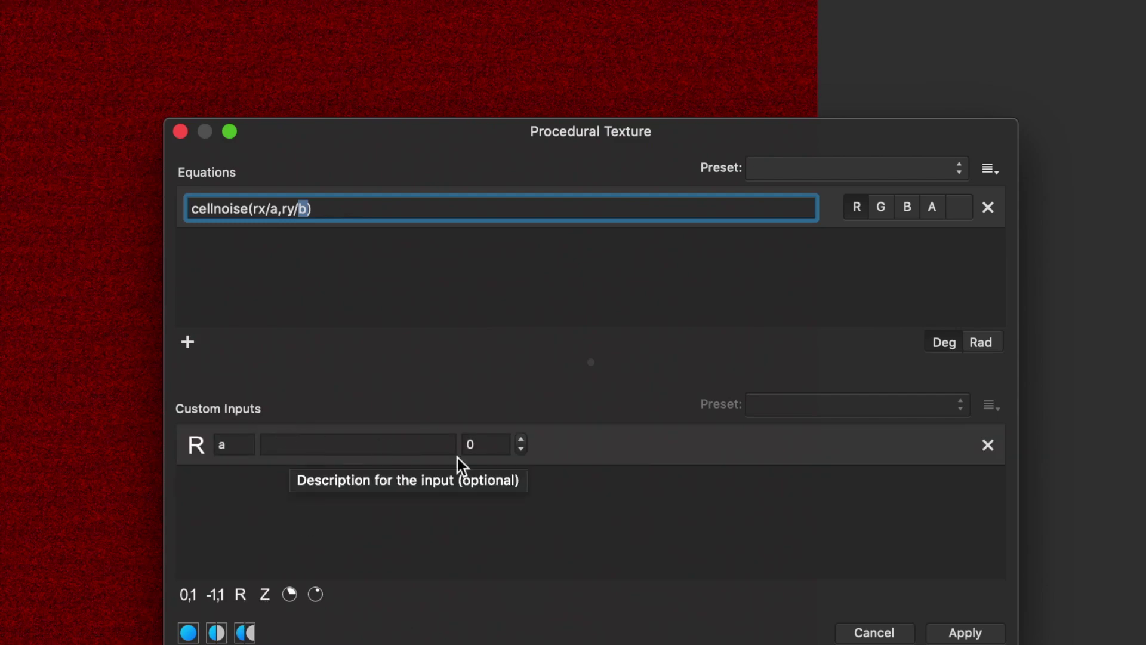
{"action": "left_click", "coordinate": [521, 439]}
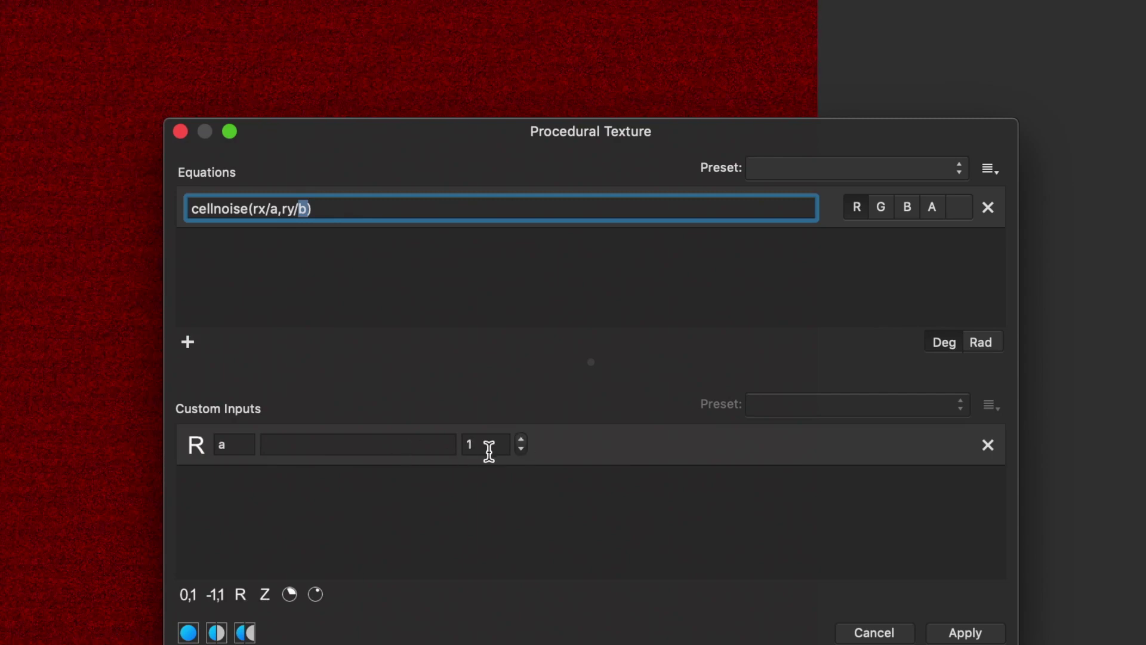
{"action": "left_click", "coordinate": [477, 444]}
{"action": "type", "text": "00"}
{"action": "key", "text": "Return"}
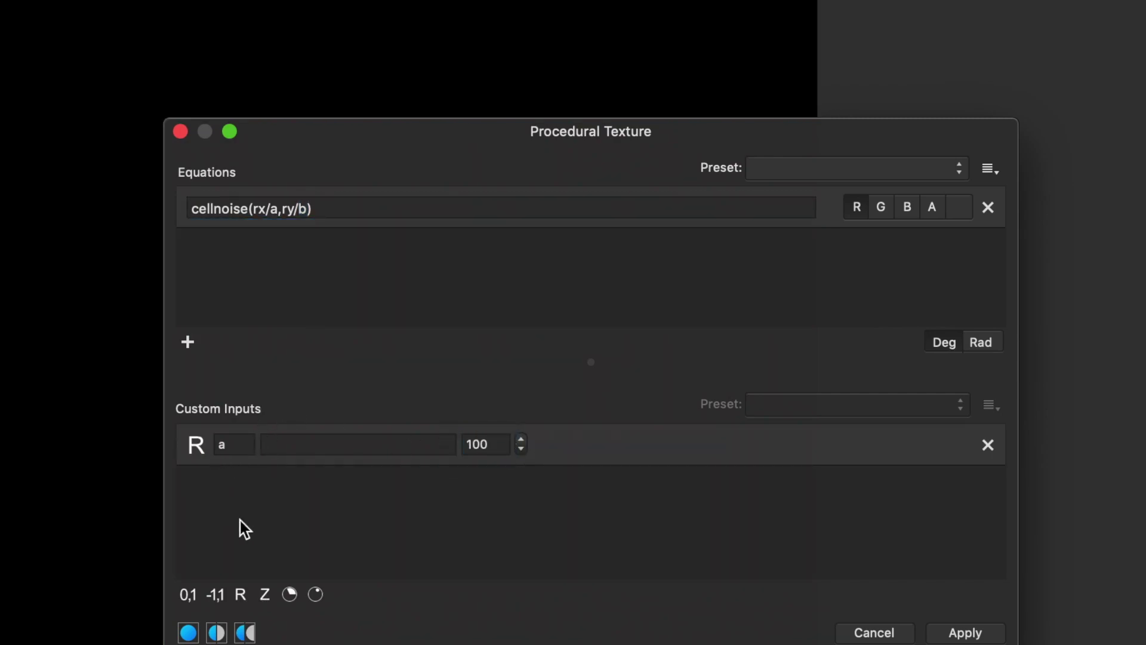
- Add a second real-number custom input named b with a value of 100
{"action": "left_click", "coordinate": [241, 594]}
{"action": "left_click", "coordinate": [225, 485]}
{"action": "type", "text": "b"}
{"action": "left_click", "coordinate": [479, 485]}
{"action": "key", "text": "BackSpace"}
{"action": "type", "text": "100"}
{"action": "key", "text": "Return"}
- Apply the cellnoise equation to the green and blue channels as well as red
{"action": "left_click_drag", "start_coordinate": [334, 153], "coordinate": [476, 148]}
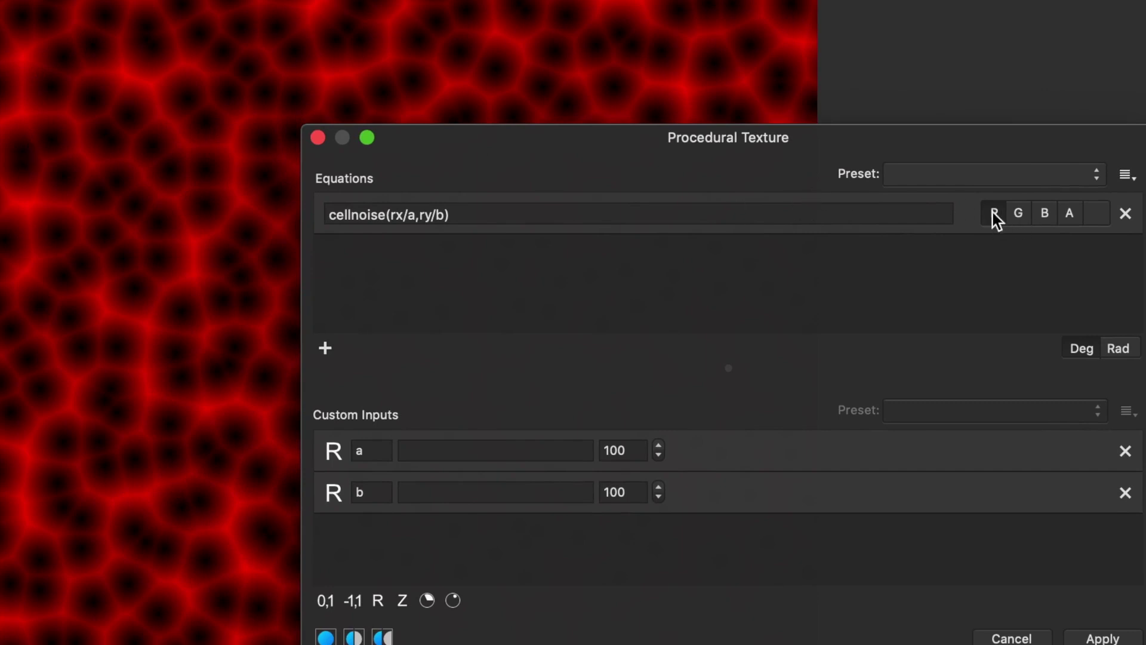
{"action": "left_click_drag", "start_coordinate": [794, 133], "coordinate": [776, 145]}
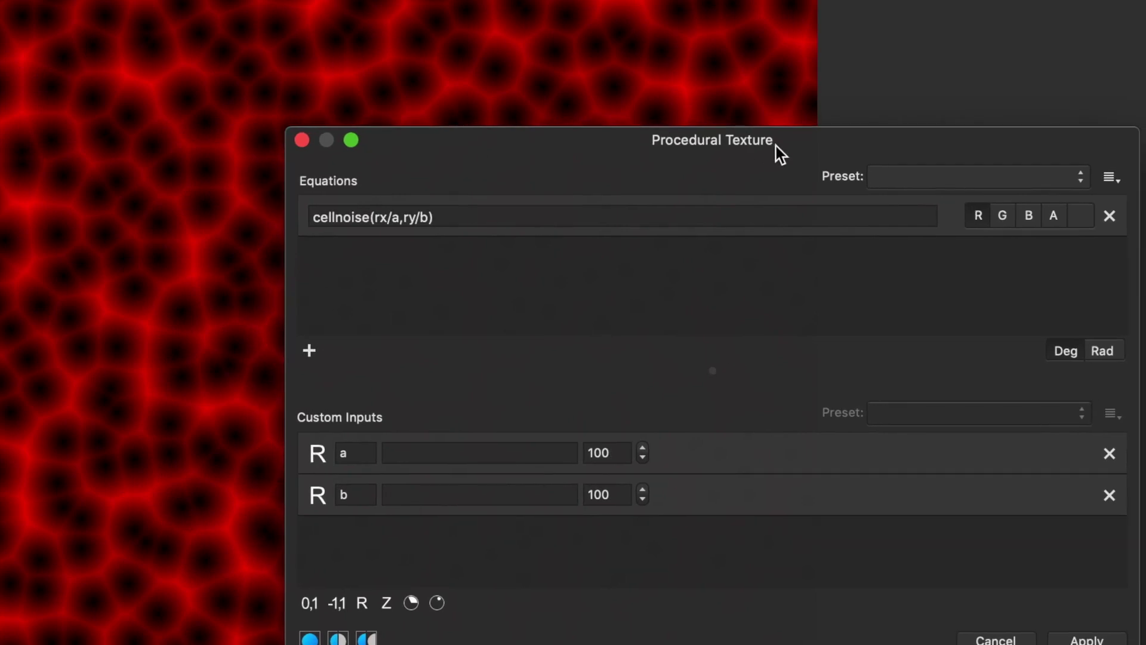
{"action": "left_click", "coordinate": [1002, 216]}
{"action": "left_click", "coordinate": [1029, 216]}
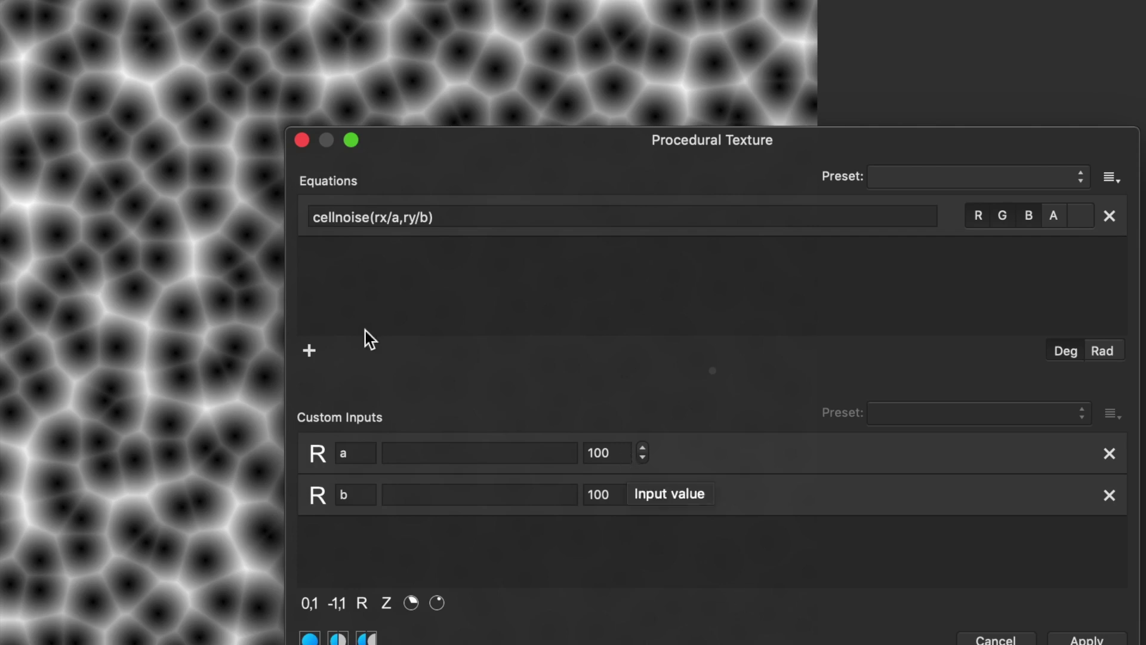
- Enlarge the cells by multiplying both divisors by 3, giving cellnoise(rx/(3*a),ry/(3*b))
{"action": "left_click", "coordinate": [391, 219]}
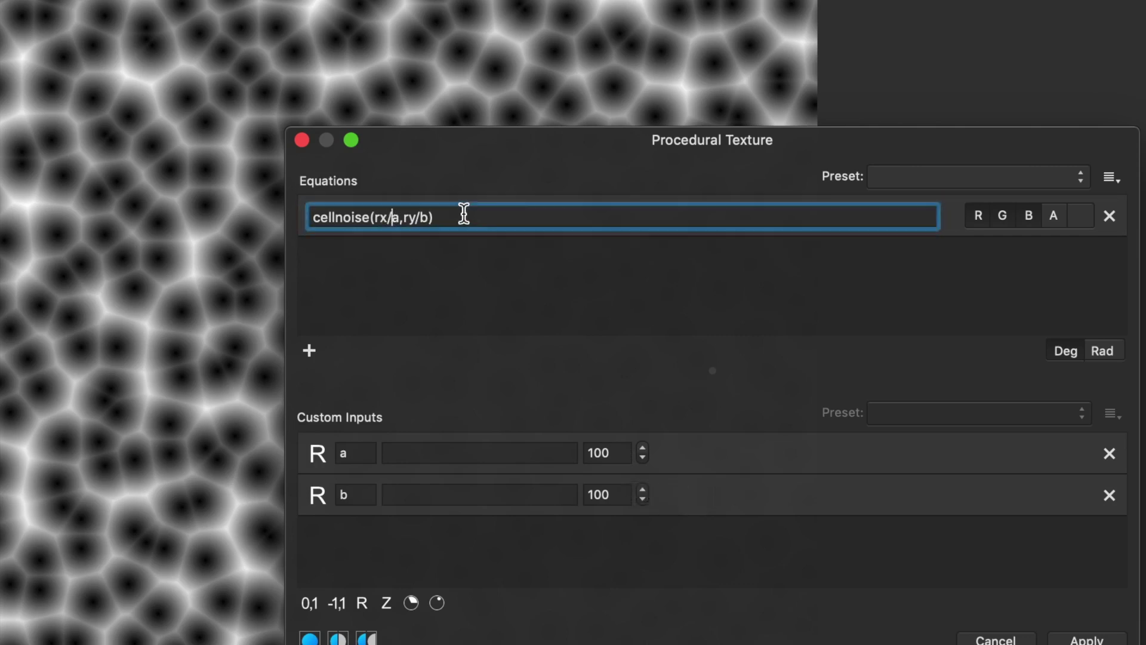
{"action": "type", "text": "(3*"}
{"action": "key", "text": "Right"}
{"action": "type", "text": ")"}
{"action": "left_click", "coordinate": [452, 217]}
{"action": "type", "text": "(3*"}
{"action": "key", "text": "Right"}
{"action": "type", "text": ")"}
{"action": "key", "text": "Return"}
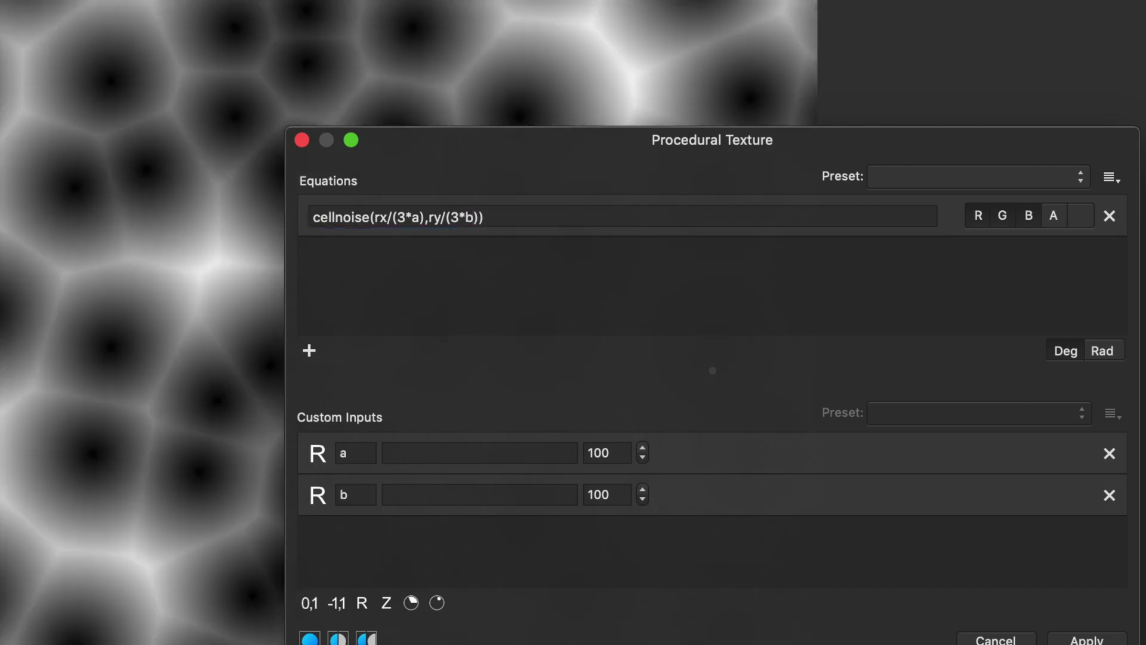
- Wrap the equation in the oscsin function, giving oscsin(cellnoise(rx/(3*a),ry/(3*b)))
{"action": "left_click_drag", "start_coordinate": [462, 145], "coordinate": [503, 154]}
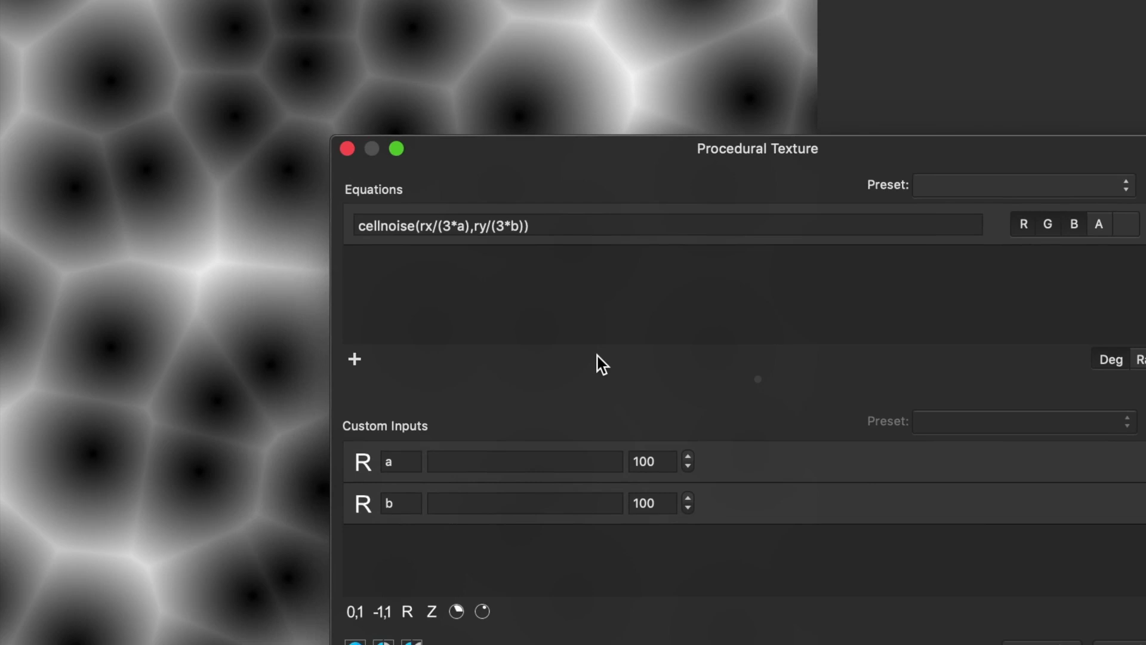
{"action": "left_click", "coordinate": [359, 225]}
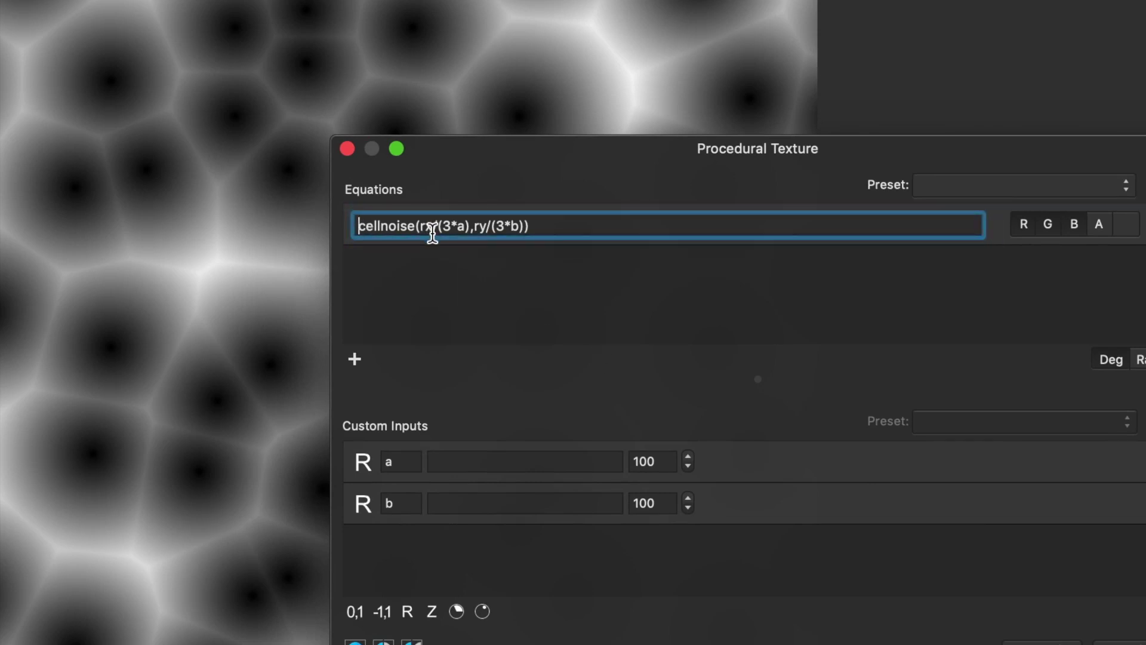
{"action": "type", "text": "oscsi"}
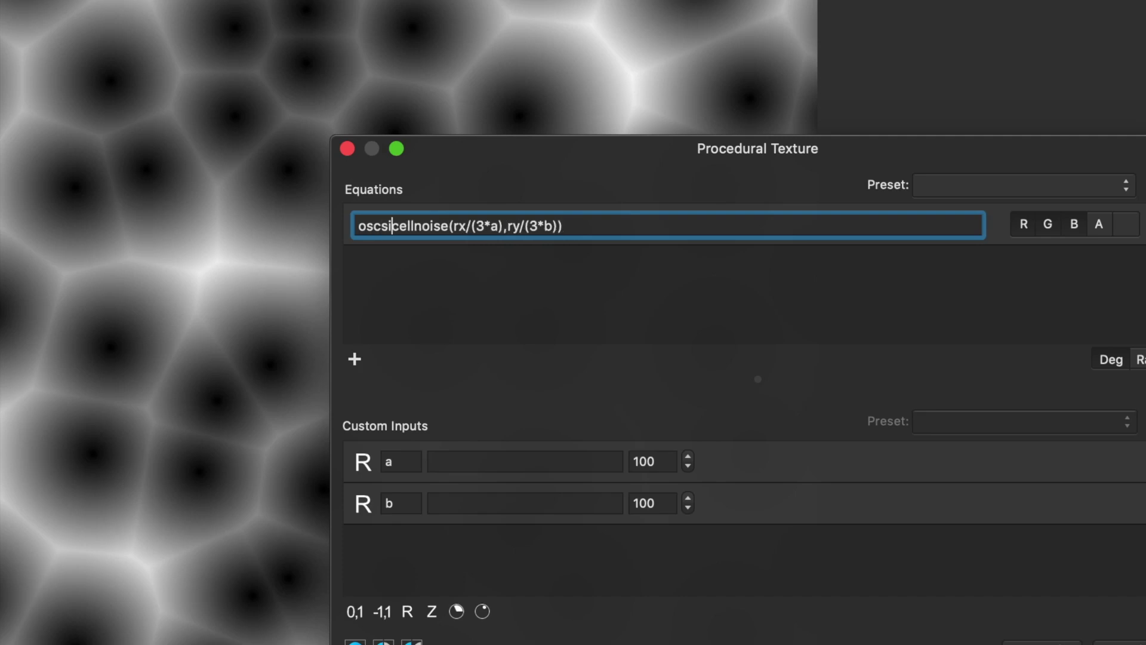
{"action": "type", "text": "n("}
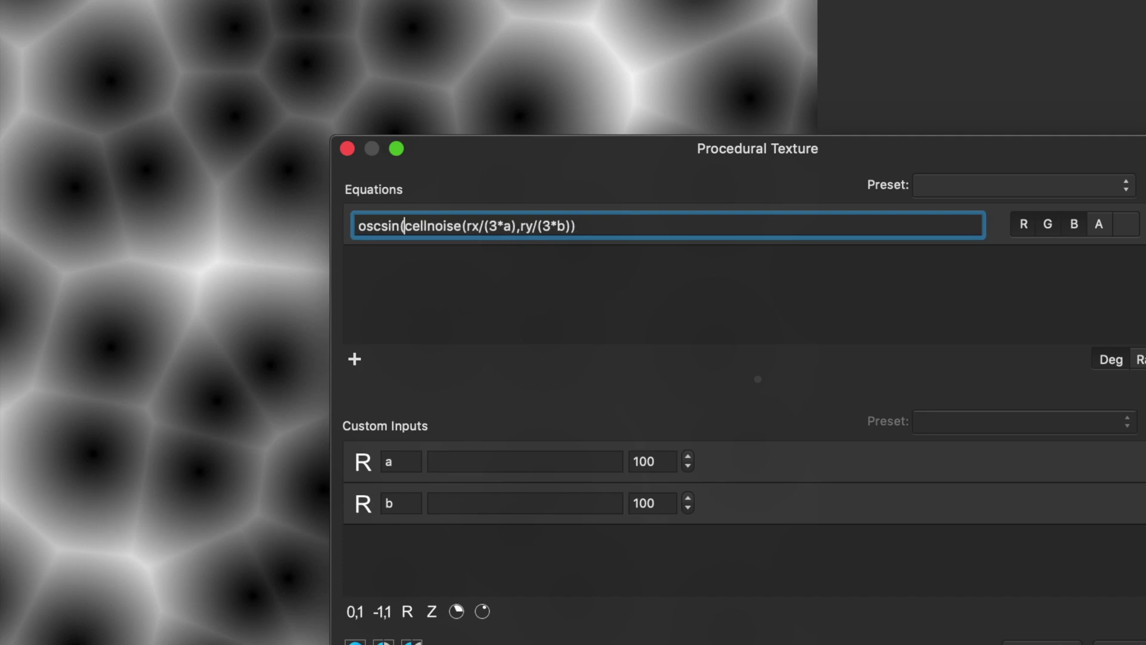
{"action": "left_click", "coordinate": [591, 224]}
{"action": "type", "text": ")"}
{"action": "key", "text": "Return"}
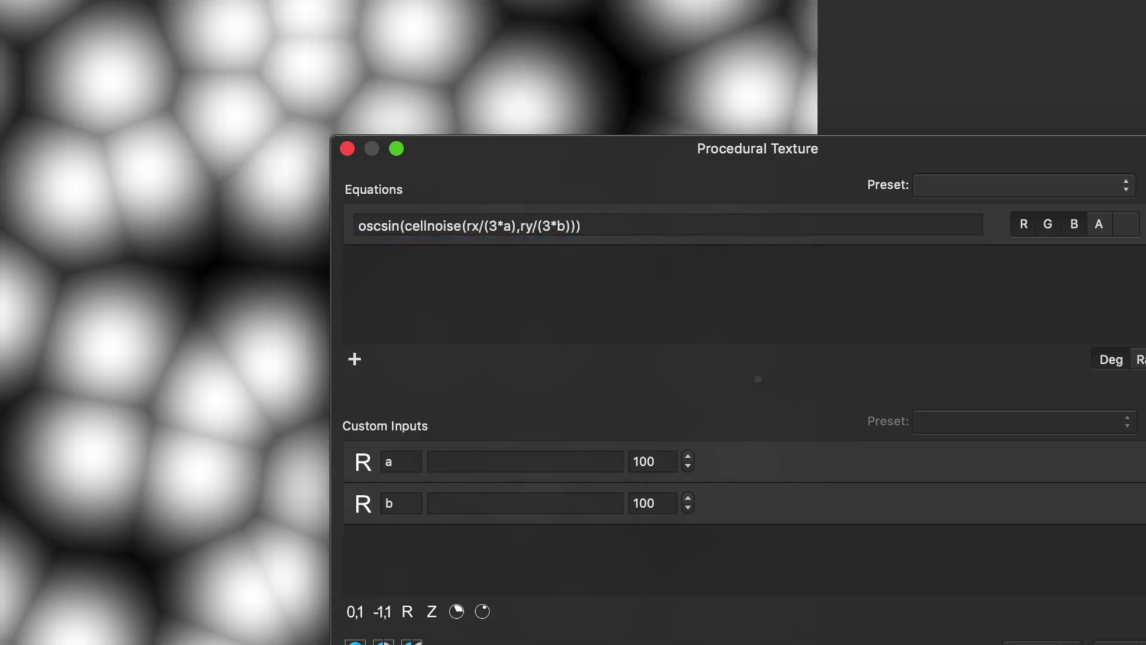
- Multiply the cellnoise term by c inside oscsin, giving oscsin(c*cellnoise(rx/(3*a),ry/(3*b)))
{"action": "left_click", "coordinate": [406, 227]}
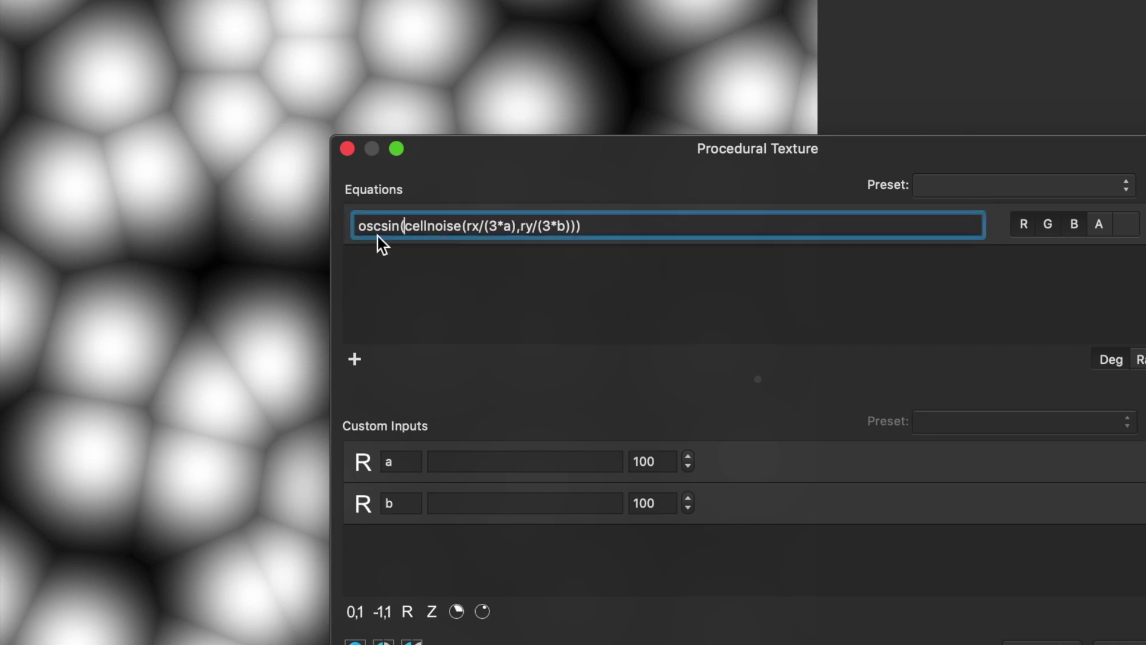
{"action": "type", "text": "c"}
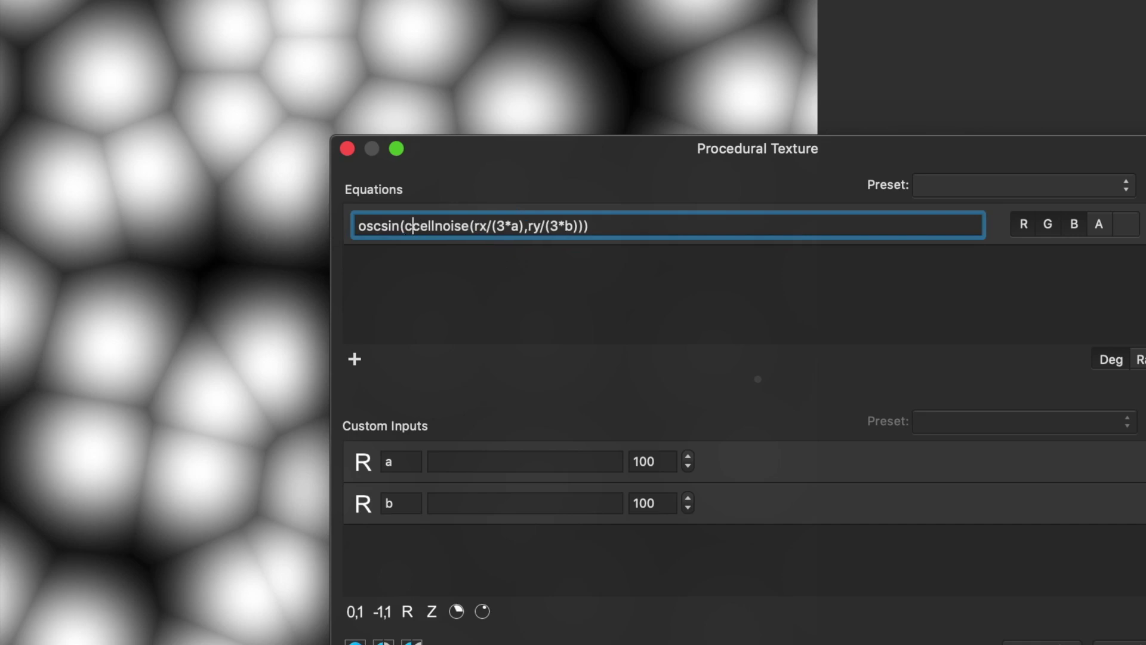
{"action": "type", "text": "*"}
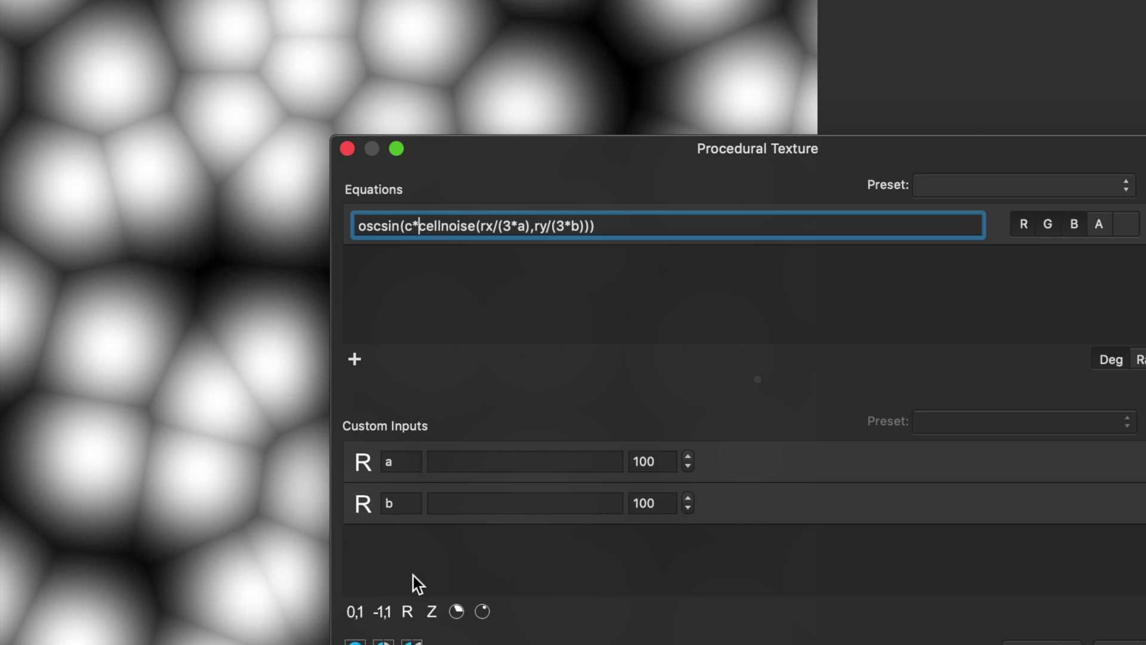
- Add a third real-number custom input named c with a value of 10
{"action": "left_click", "coordinate": [408, 615]}
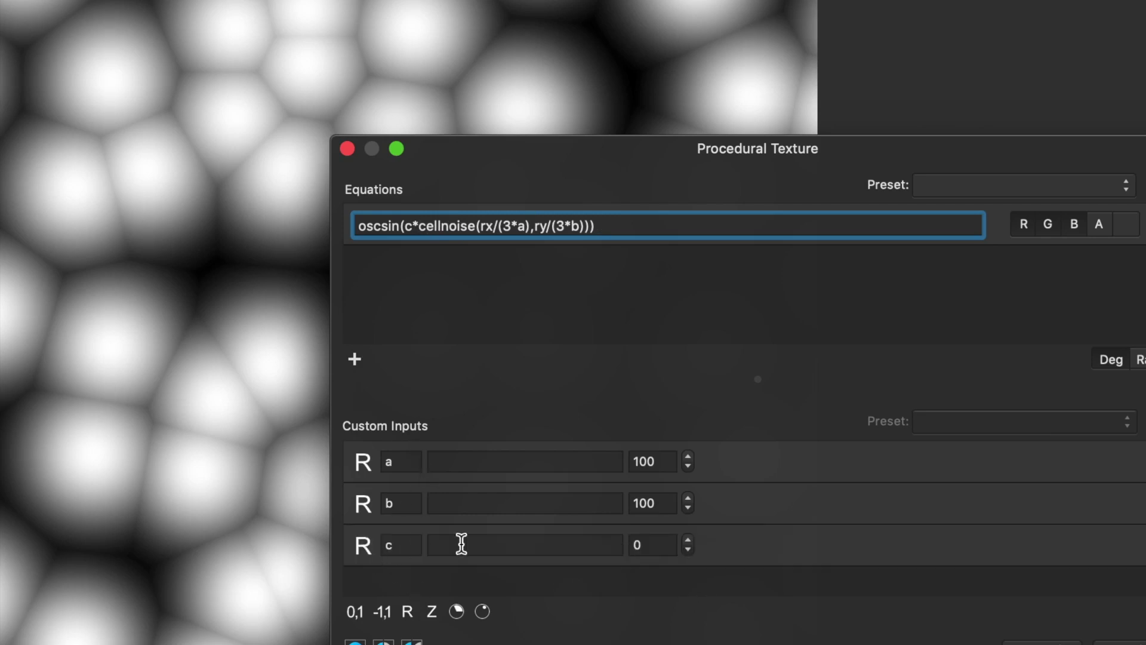
{"action": "left_click", "coordinate": [660, 544]}
{"action": "double_click", "coordinate": [650, 544]}
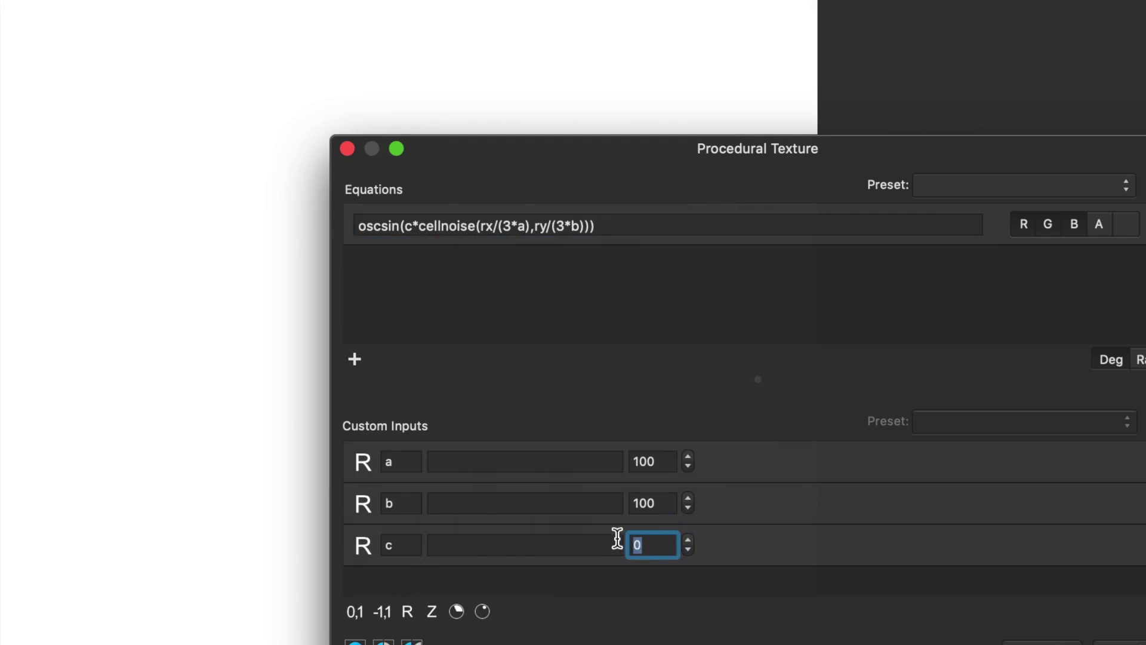
{"action": "type", "text": "10"}
{"action": "key", "text": "Return"}
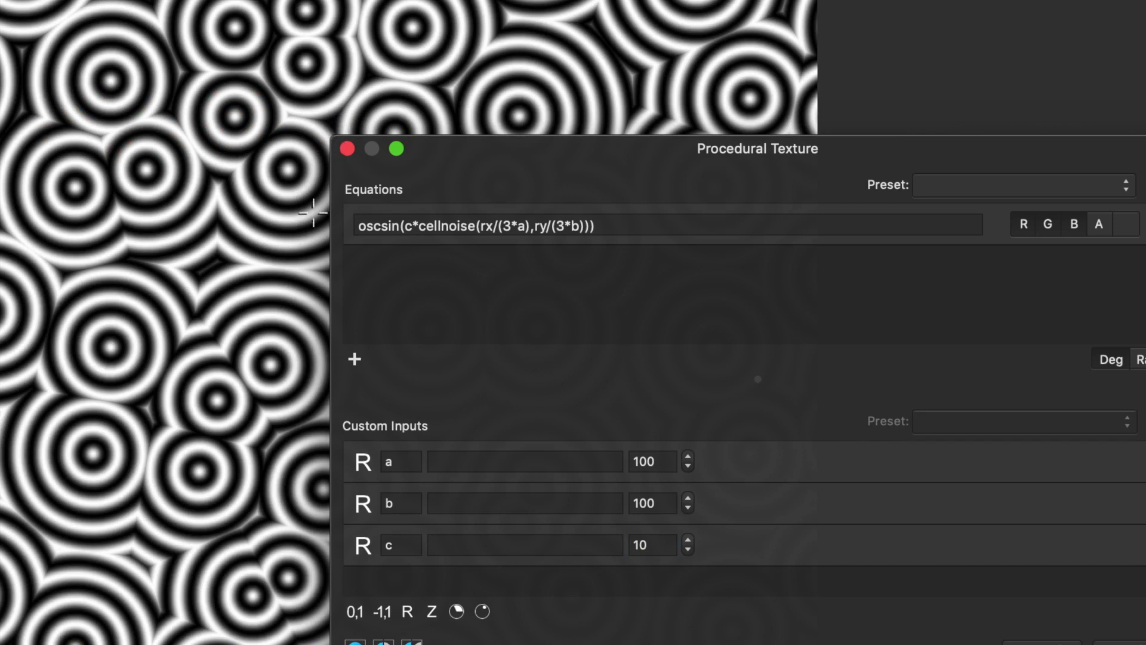
- Wrap the whole equation in the osc function, giving osc(oscsin(c*cellnoise(rx/(3*a),ry/(3*b))))
{"action": "left_click", "coordinate": [360, 226]}
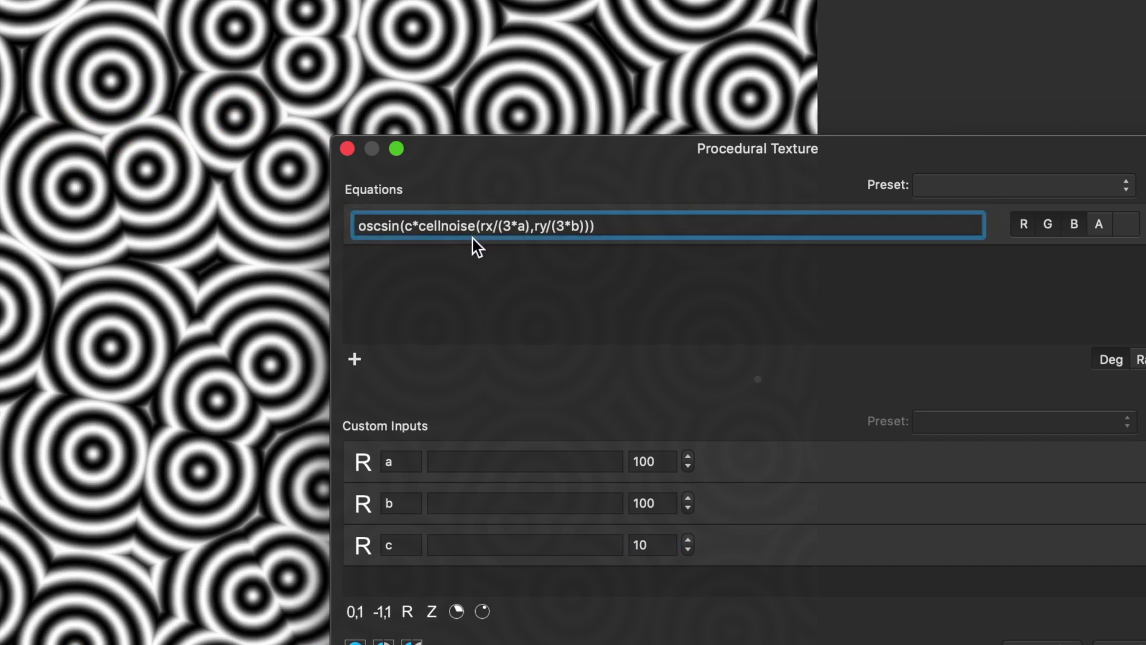
{"action": "type", "text": "osc"}
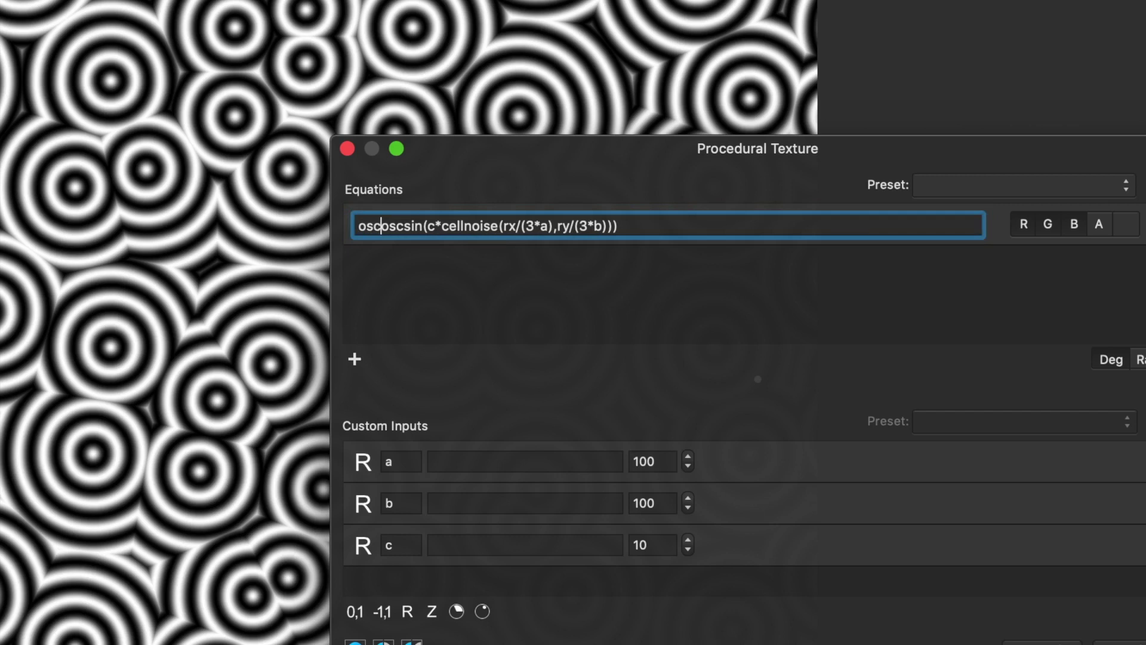
{"action": "type", "text": "("}
{"action": "left_click", "coordinate": [630, 226]}
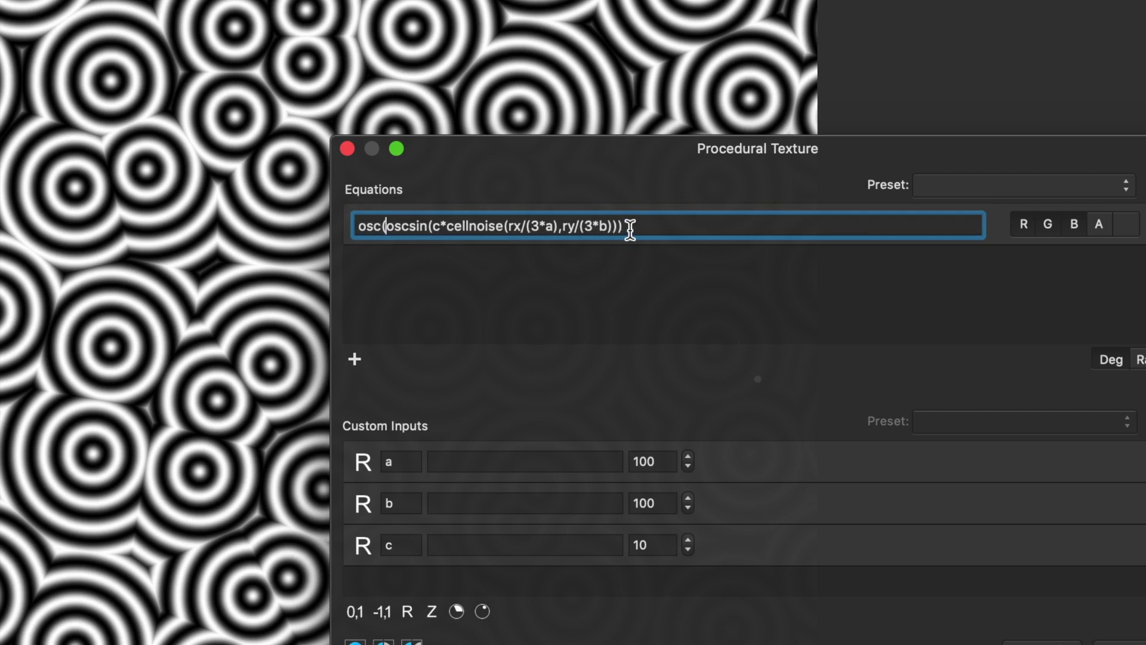
{"action": "type", "text": ")"}
{"action": "key", "text": "Return"}
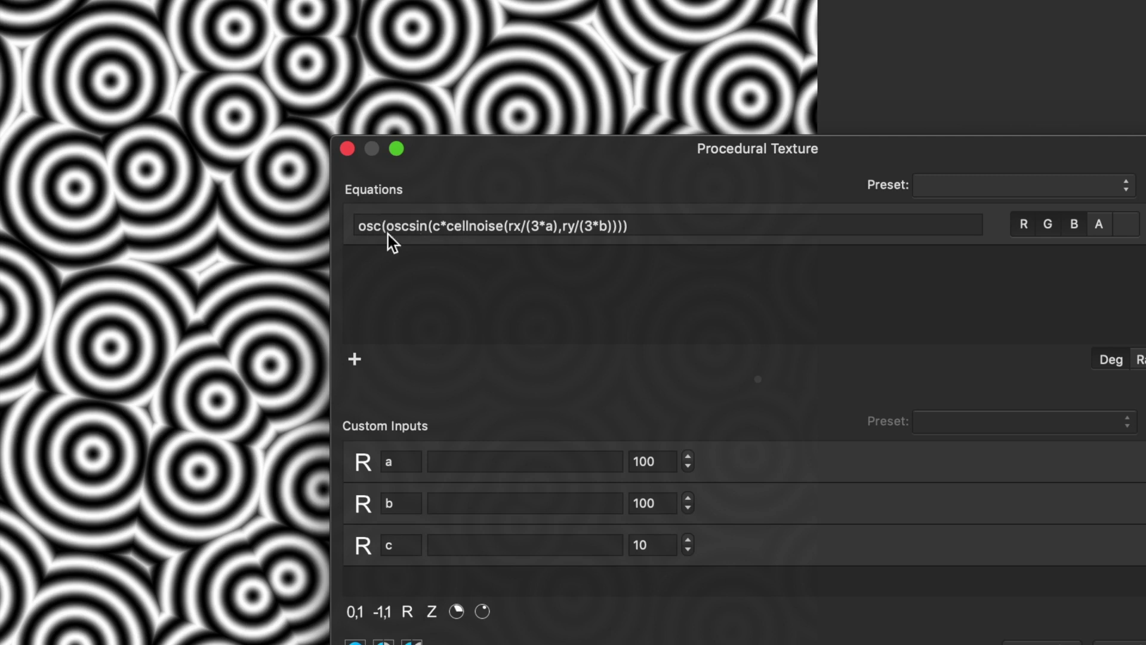
- Multiply the oscsin term by d, giving osc(d*oscsin(c*cellnoise(rx/(3*a),ry/(3*b))))
{"action": "left_click", "coordinate": [509, 226]}
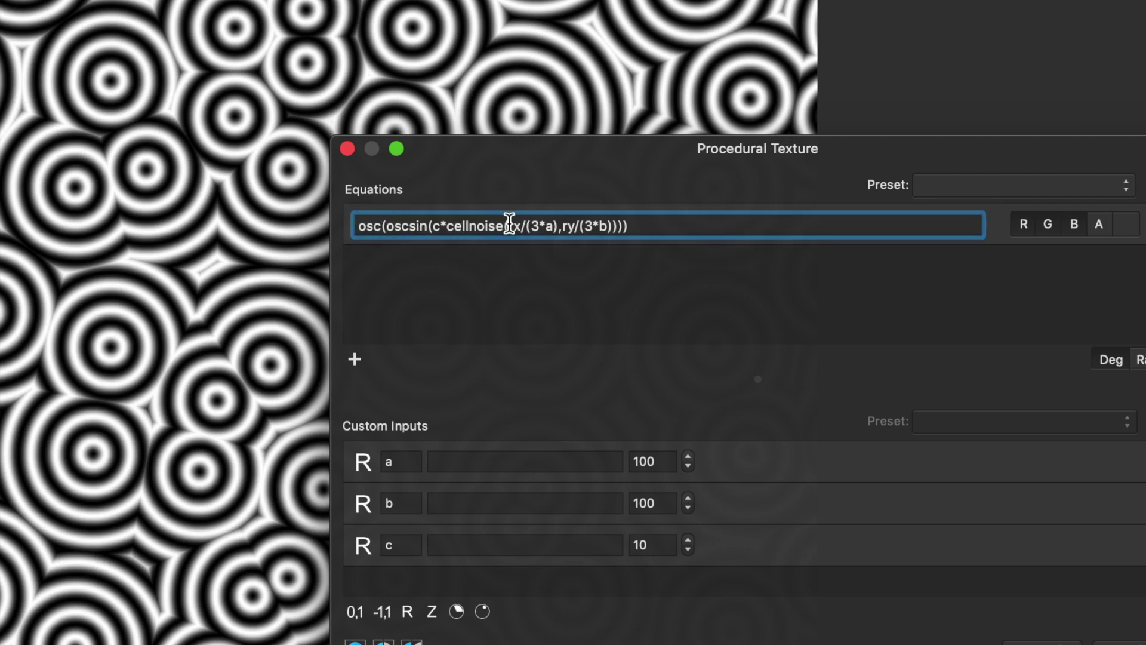
{"action": "type", "text": "d*"}
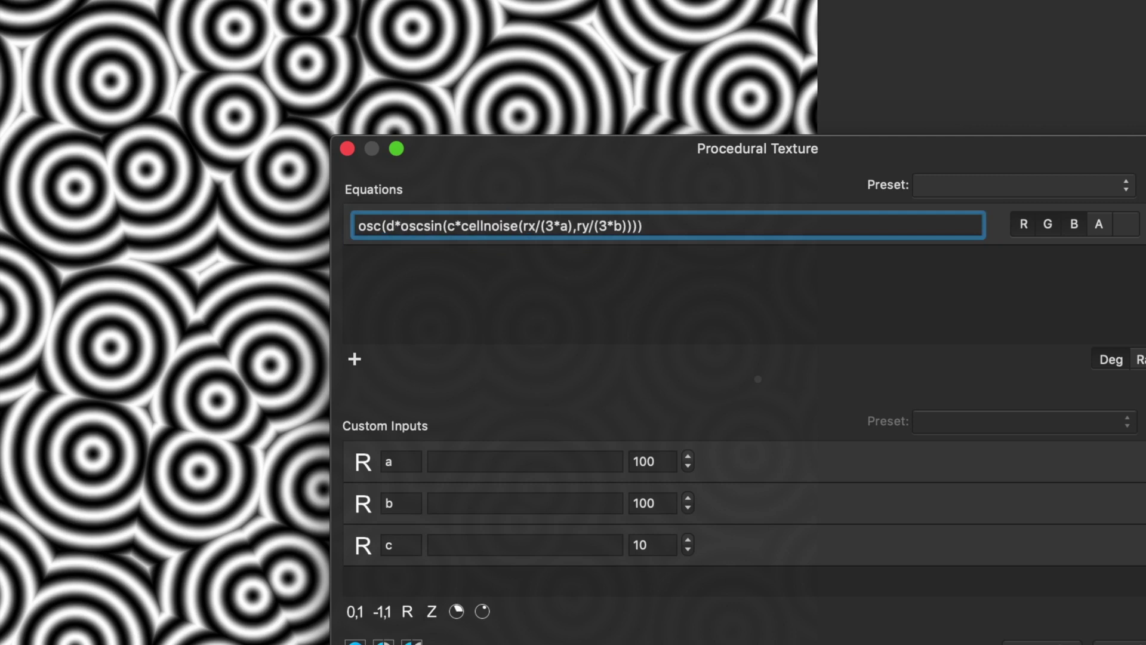
{"action": "key", "text": "Return"}
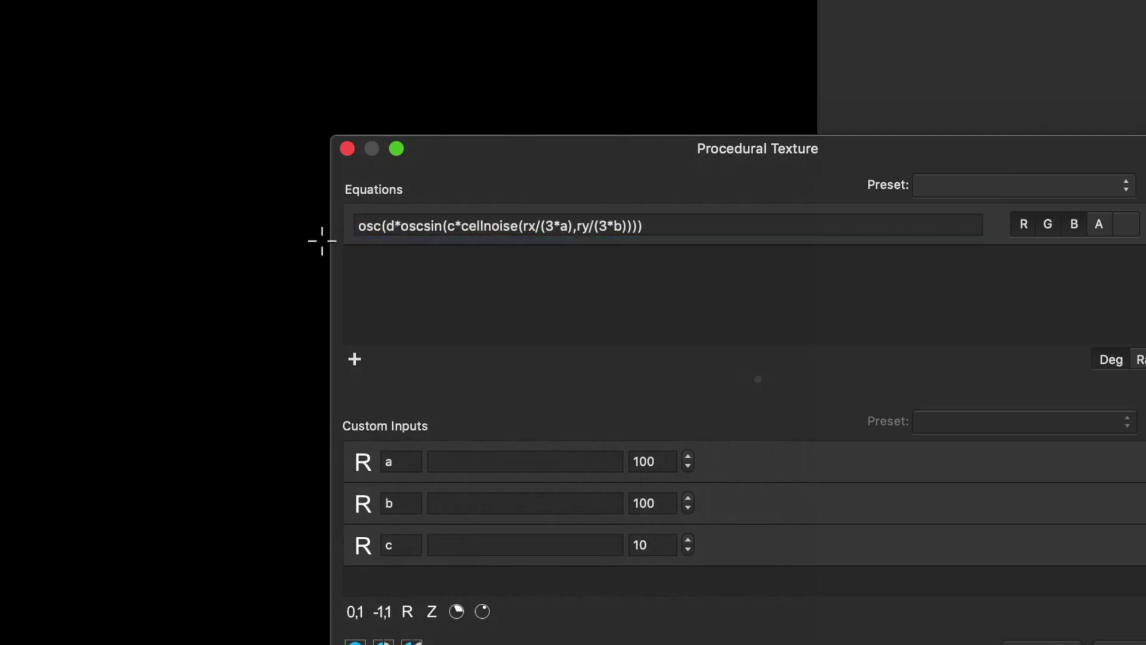
- Add a fourth real-number custom input named d with a value of 10
{"action": "left_click", "coordinate": [406, 610]}
{"action": "left_click", "coordinate": [393, 587]}
{"action": "type", "text": "d"}
{"action": "left_click", "coordinate": [647, 586]}
{"action": "type", "text": "10"}
{"action": "key", "text": "Return"}
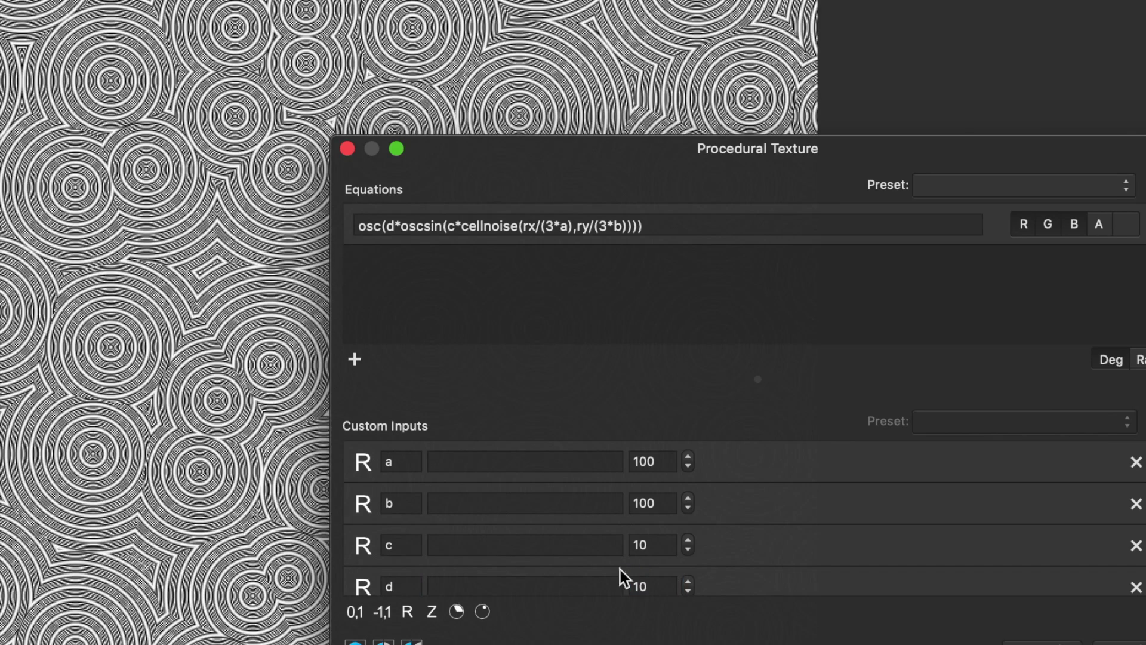
- Set custom input d to 1, try raising it stepwise to 3, and bring it back to 1
{"action": "double_click", "coordinate": [645, 587]}
{"action": "type", "text": "1"}
{"action": "key", "text": "Return"}
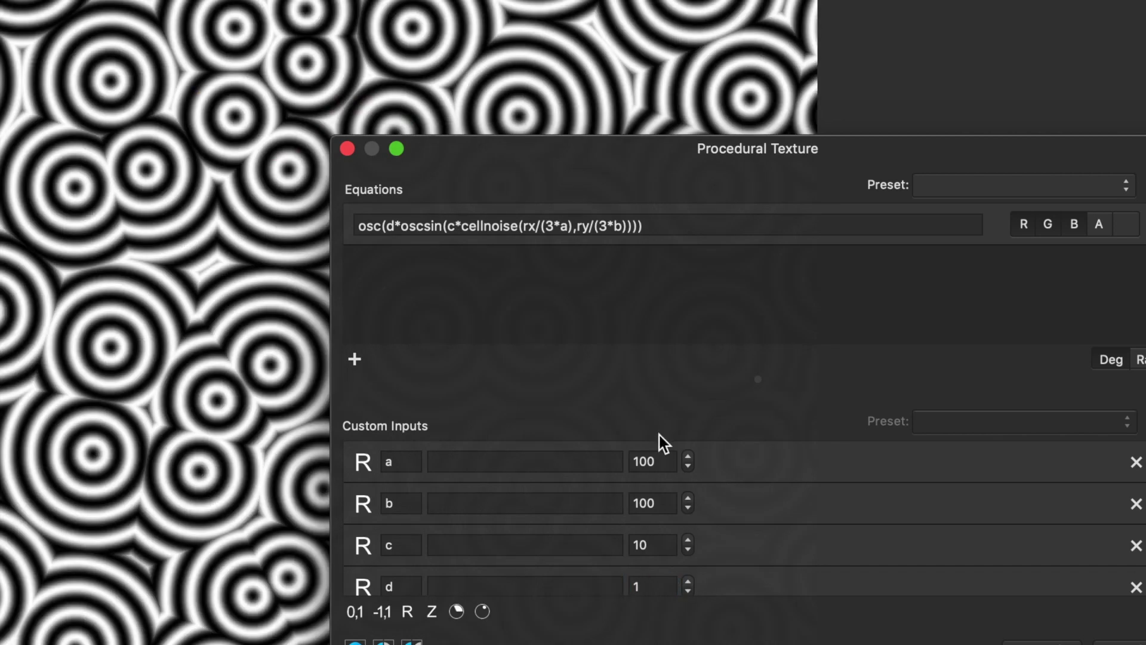
{"action": "left_click", "coordinate": [689, 582]}
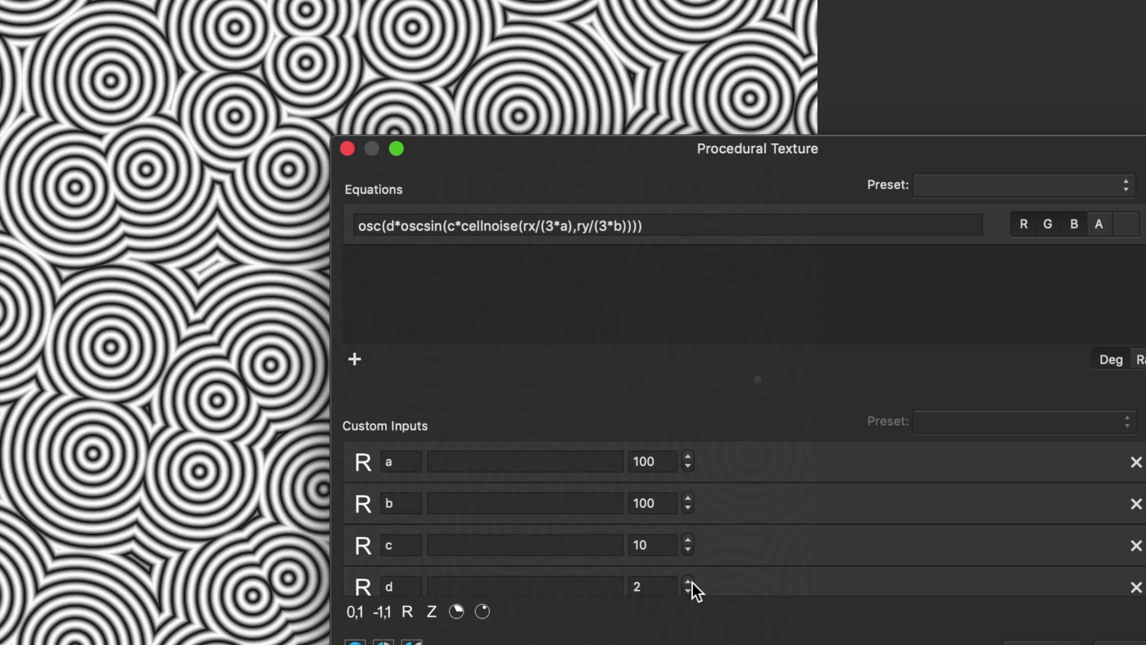
{"action": "left_click", "coordinate": [688, 582]}
{"action": "left_click", "coordinate": [689, 593]}
{"action": "left_click", "coordinate": [689, 593]}
- Try the fractional values 1.2 and 0.3 for custom input d
{"action": "left_click", "coordinate": [646, 590]}
{"action": "left_click_drag", "start_coordinate": [412, 633], "coordinate": [412, 644]}
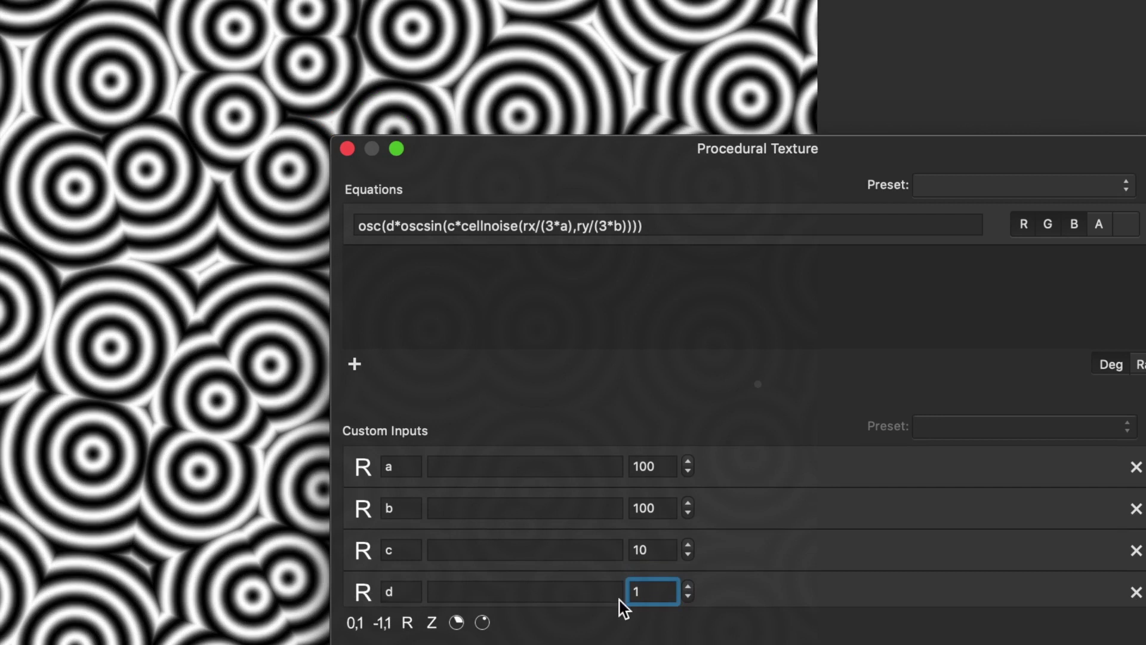
{"action": "type", "text": ".2"}
{"action": "key", "text": "Return"}
{"action": "left_click", "coordinate": [650, 590]}
{"action": "key", "text": "BackSpace"}
{"action": "key", "text": "BackSpace"}
{"action": "key", "text": "BackSpace"}
{"action": "type", "text": "0.3"}
{"action": "key", "text": "Return"}
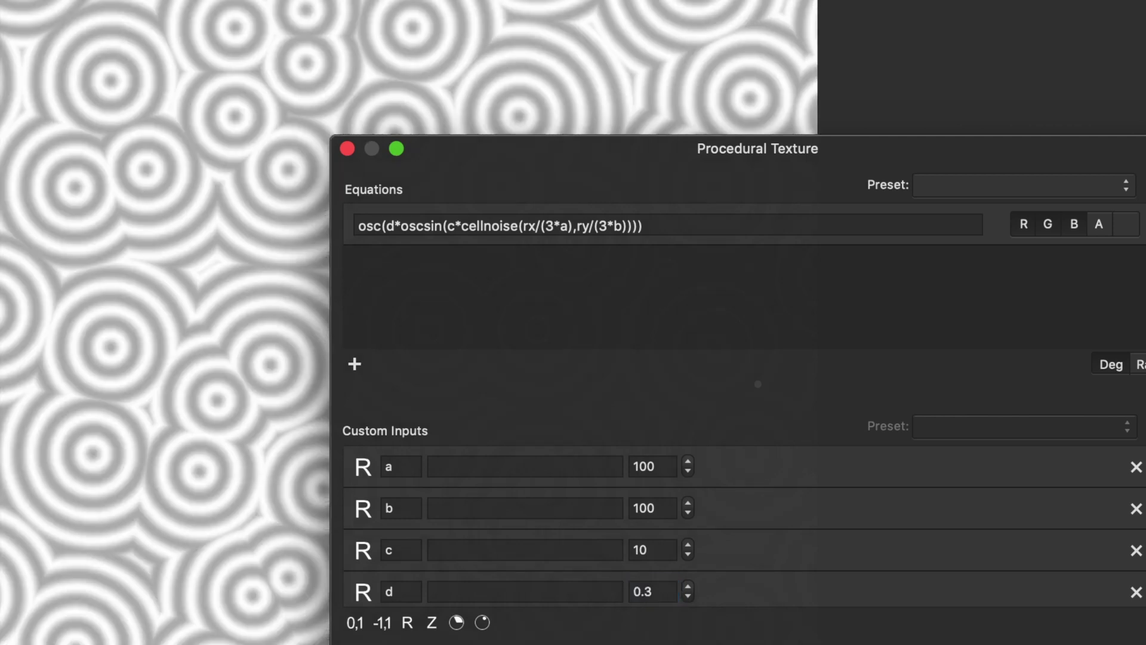
- Try a value of 2.3 for custom input d
{"action": "left_click", "coordinate": [659, 590]}
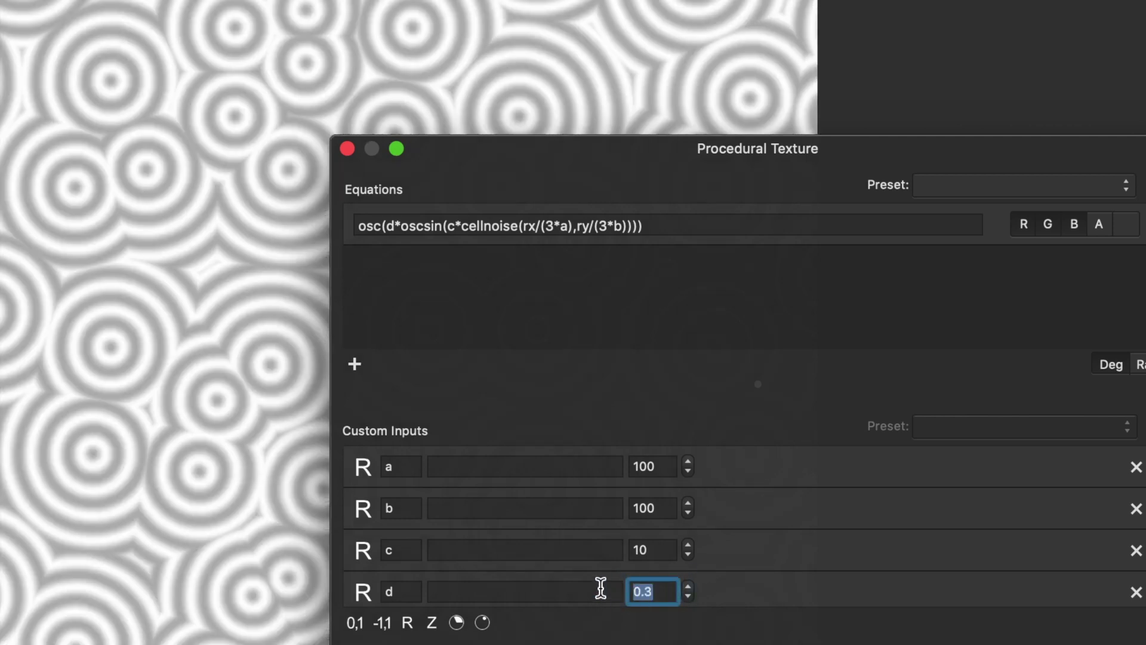
{"action": "type", "text": "2.3"}
{"action": "key", "text": "Return"}
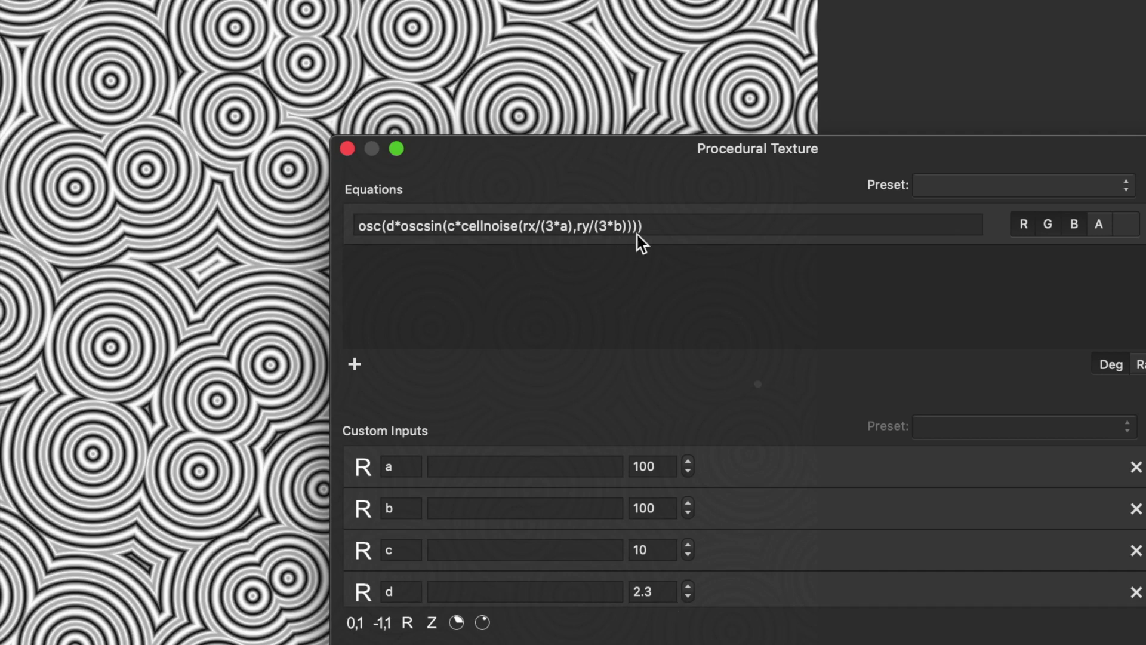
- Set custom input d back to 1
{"action": "left_click", "coordinate": [664, 599]}
{"action": "type", "text": "1"}
{"action": "key", "text": "Return"}
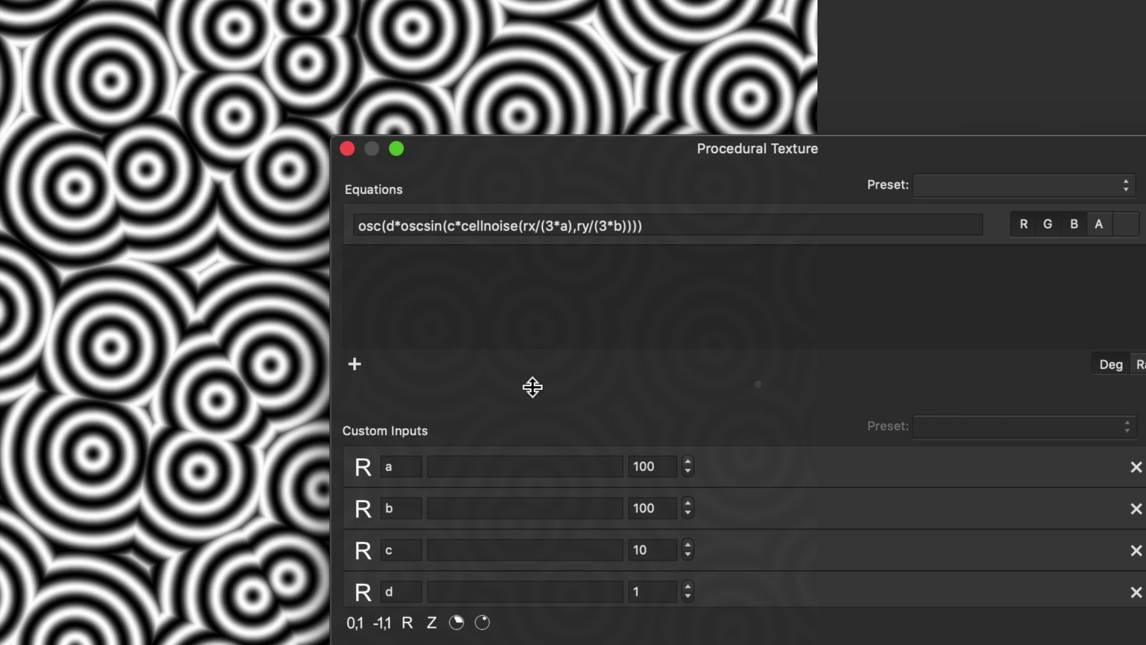
- Raise custom input c step by step to 24 to add more rings to each cell
{"action": "left_click", "coordinate": [689, 547]}
{"action": "left_click", "coordinate": [690, 546]}
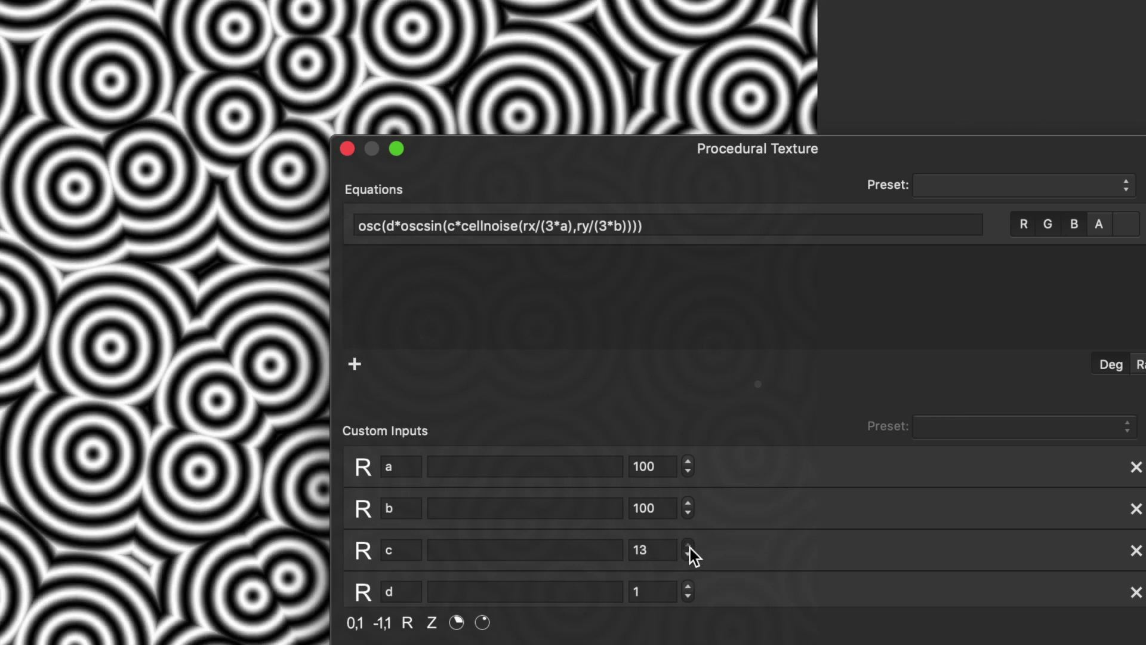
{"action": "left_click", "coordinate": [689, 546]}
{"action": "left_click", "coordinate": [690, 547]}
{"action": "left_click", "coordinate": [688, 545]}
{"action": "left_click", "coordinate": [688, 545]}
{"action": "left_click", "coordinate": [688, 545]}
{"action": "left_click", "coordinate": [688, 545]}
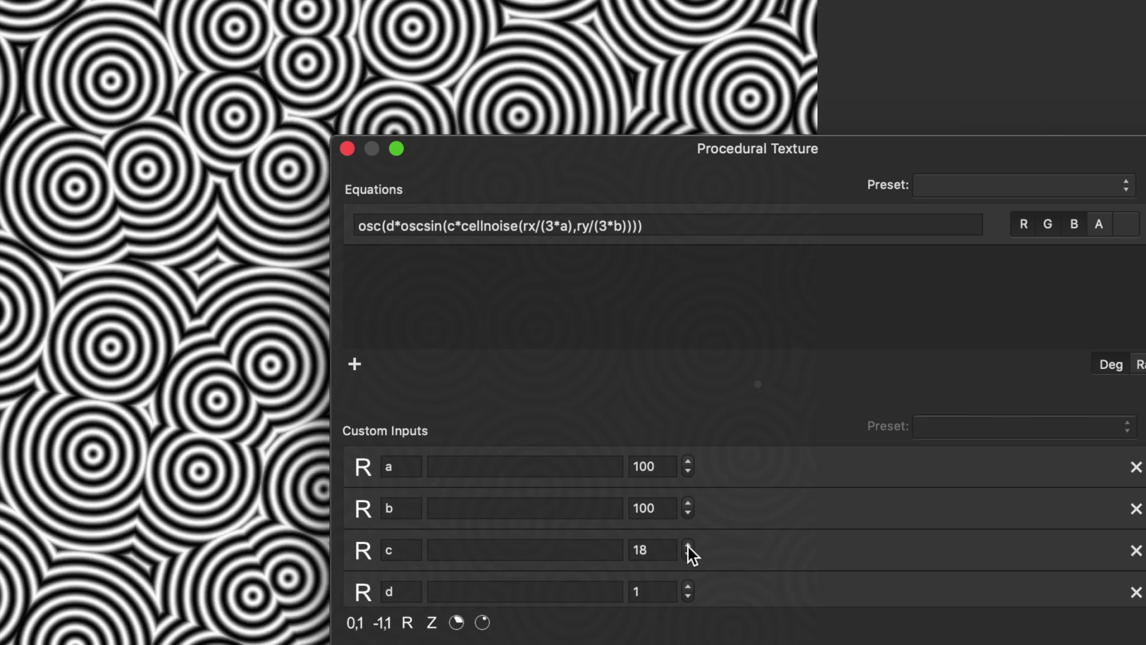
{"action": "left_click", "coordinate": [688, 545]}
{"action": "left_click", "coordinate": [688, 545]}
{"action": "left_click", "coordinate": [689, 545]}
{"action": "left_click", "coordinate": [688, 545]}
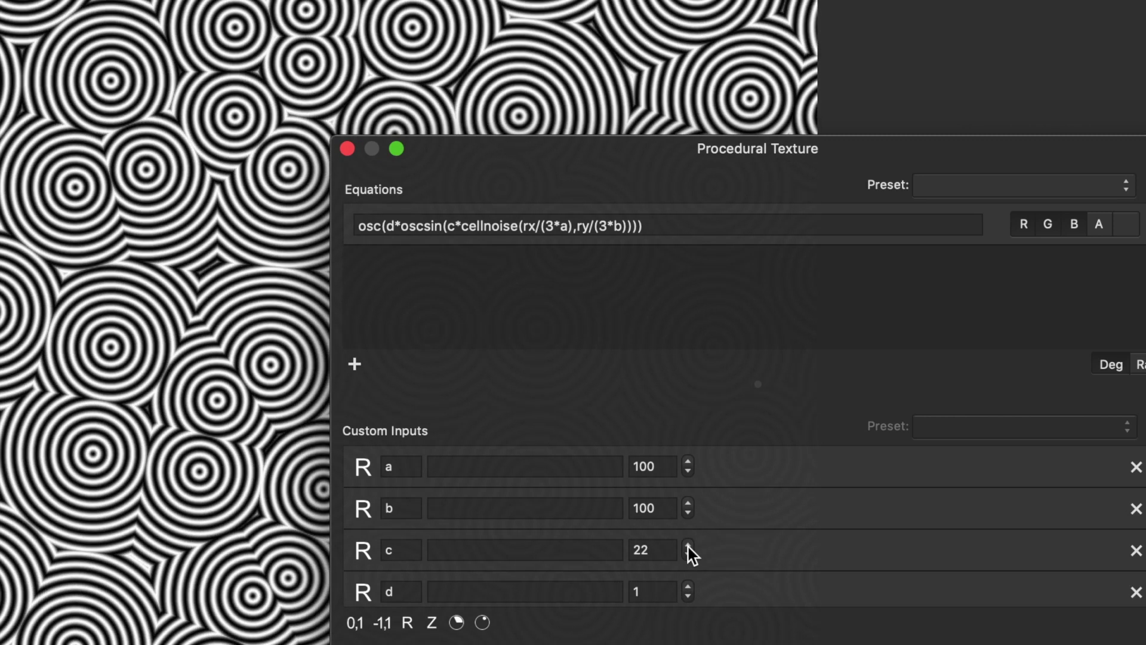
{"action": "left_click", "coordinate": [688, 545]}
{"action": "left_click", "coordinate": [688, 545]}
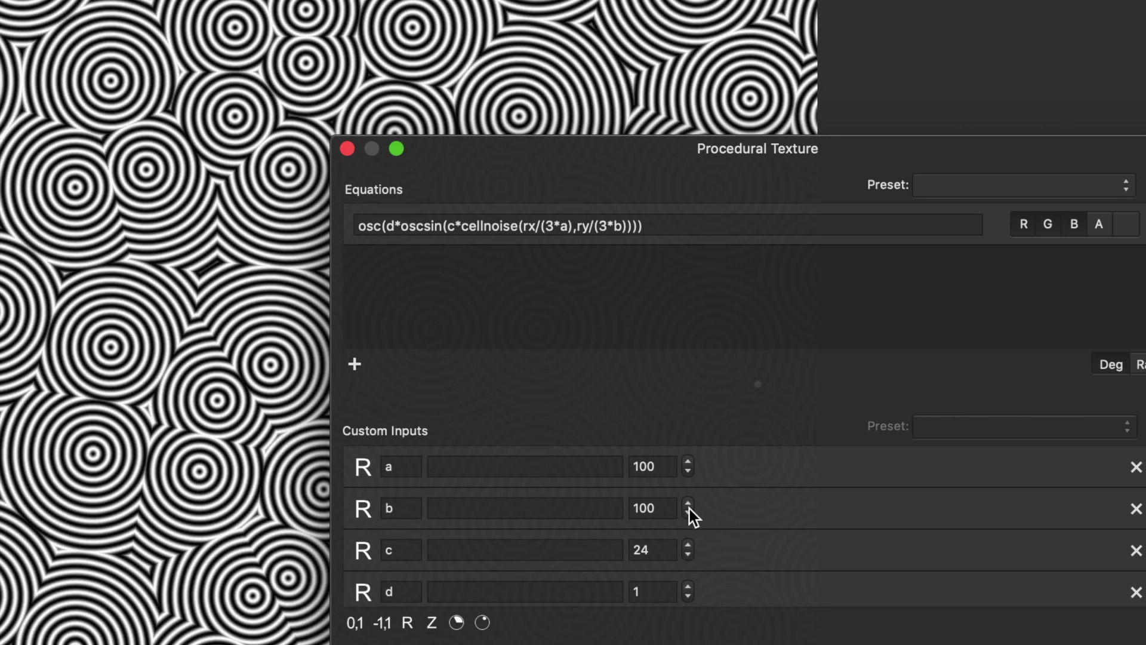
- Enlarge the ring pattern by setting custom inputs b and a to 200 each
{"action": "double_click", "coordinate": [666, 511]}
{"action": "type", "text": "200"}
{"action": "key", "text": "Return"}
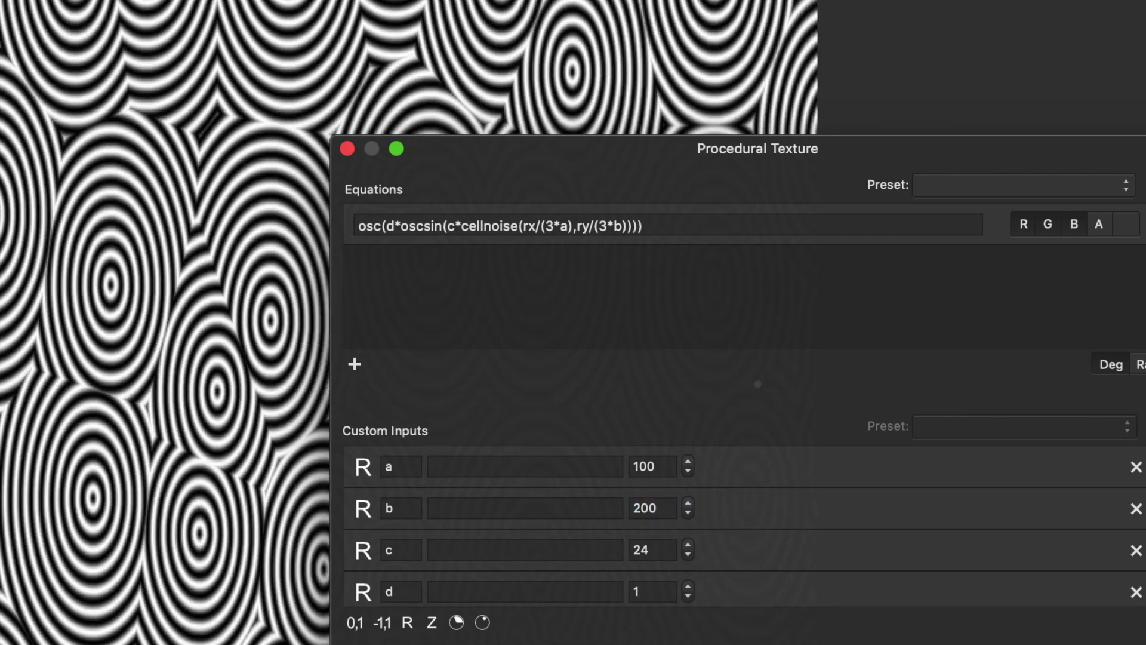
{"action": "double_click", "coordinate": [632, 466]}
{"action": "type", "text": "200"}
{"action": "key", "text": "Return"}
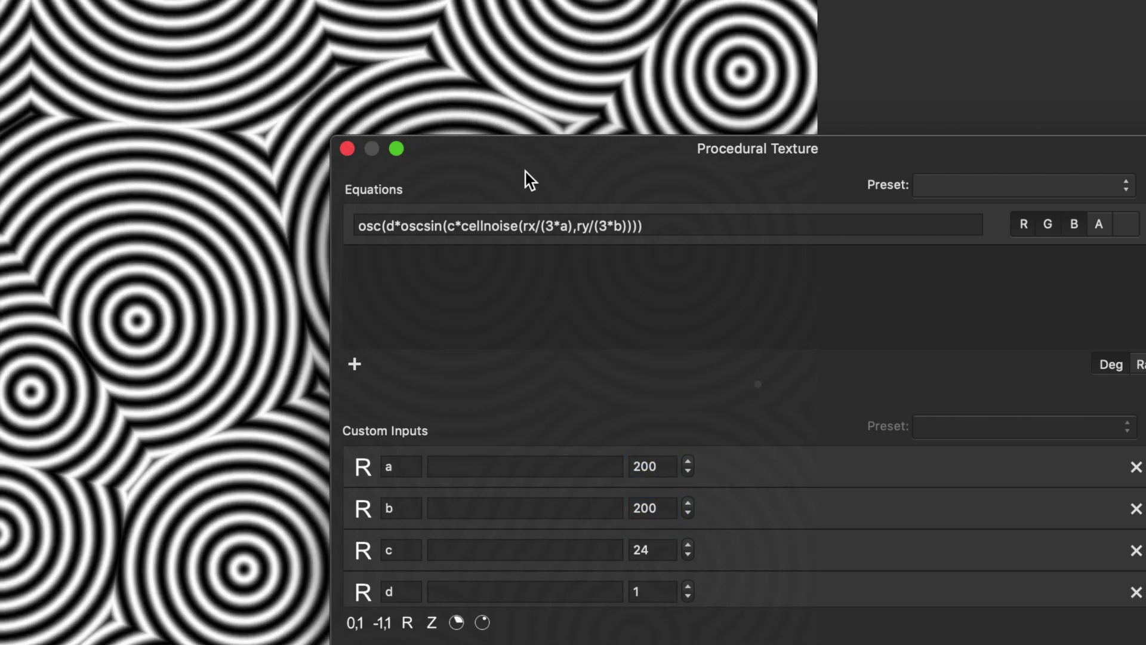
- Save the texture as a preset named Circular noise 1, choosing a category for it
{"action": "left_click", "coordinate": [932, 188]}
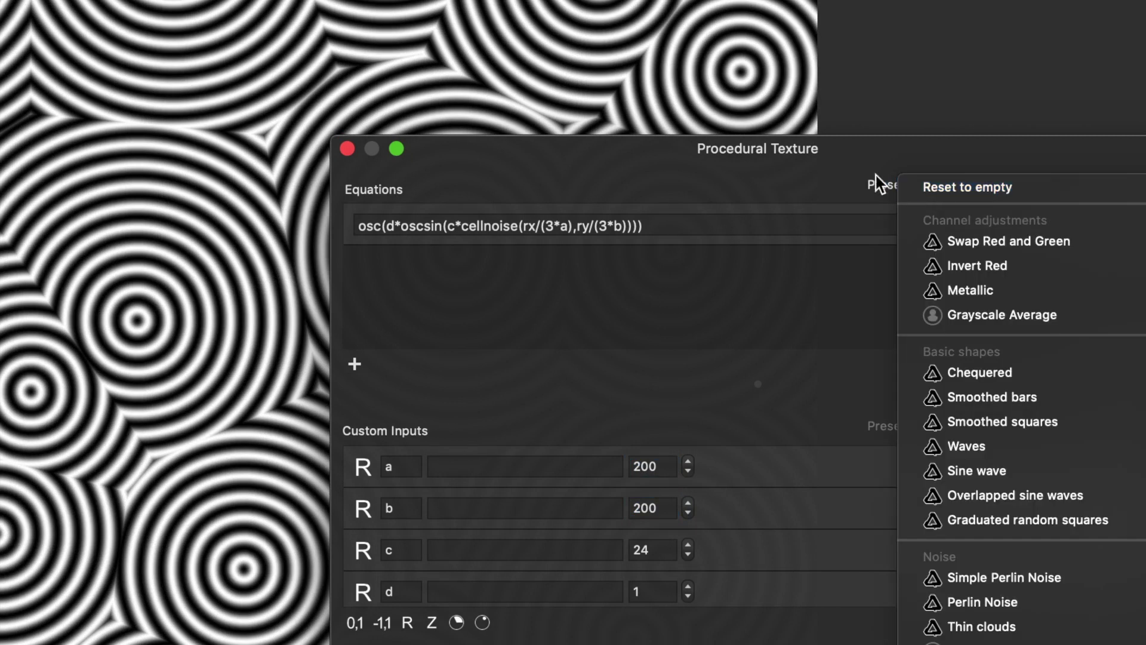
{"action": "left_click", "coordinate": [778, 178]}
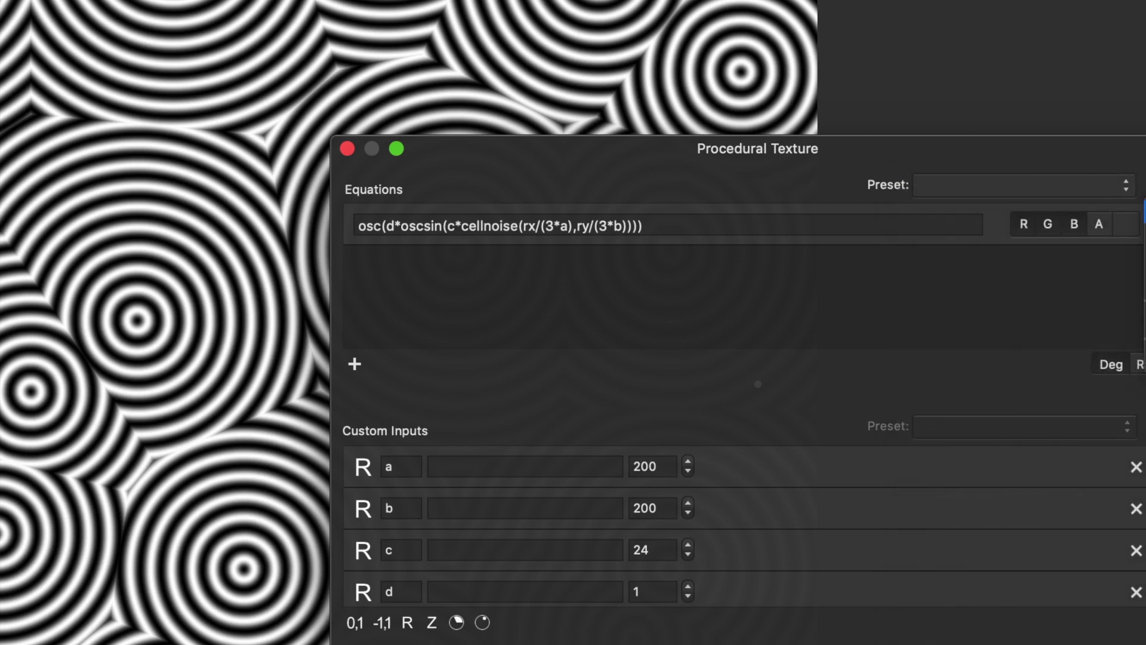
{"action": "left_click", "coordinate": [1145, 211]}
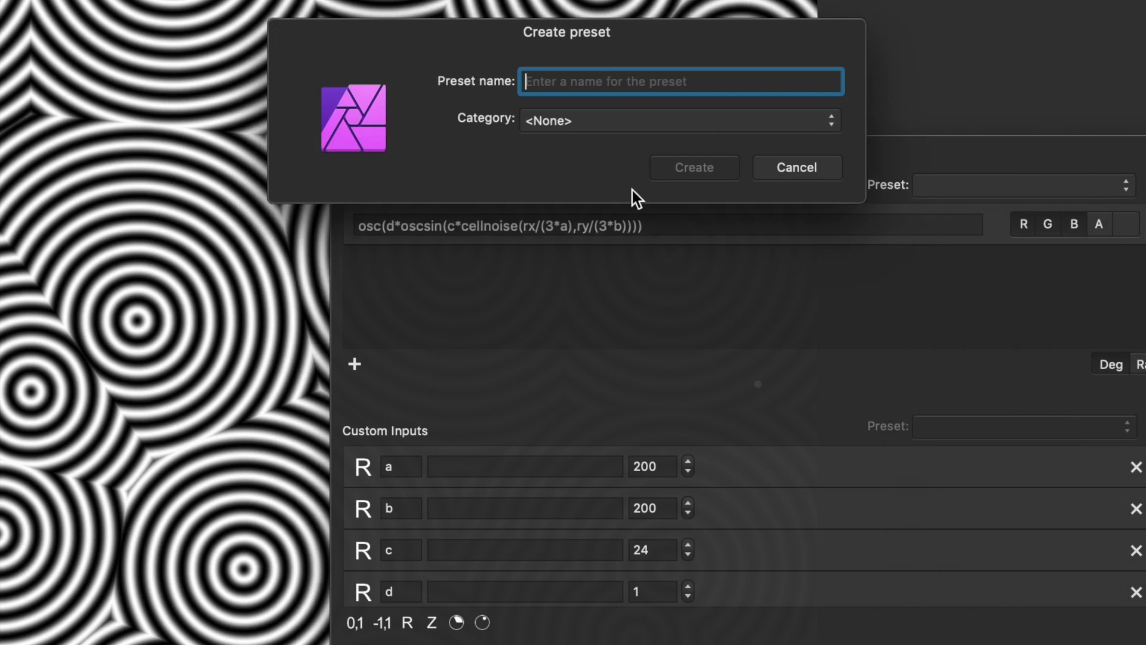
{"action": "type", "text": "Circular noise 1"}
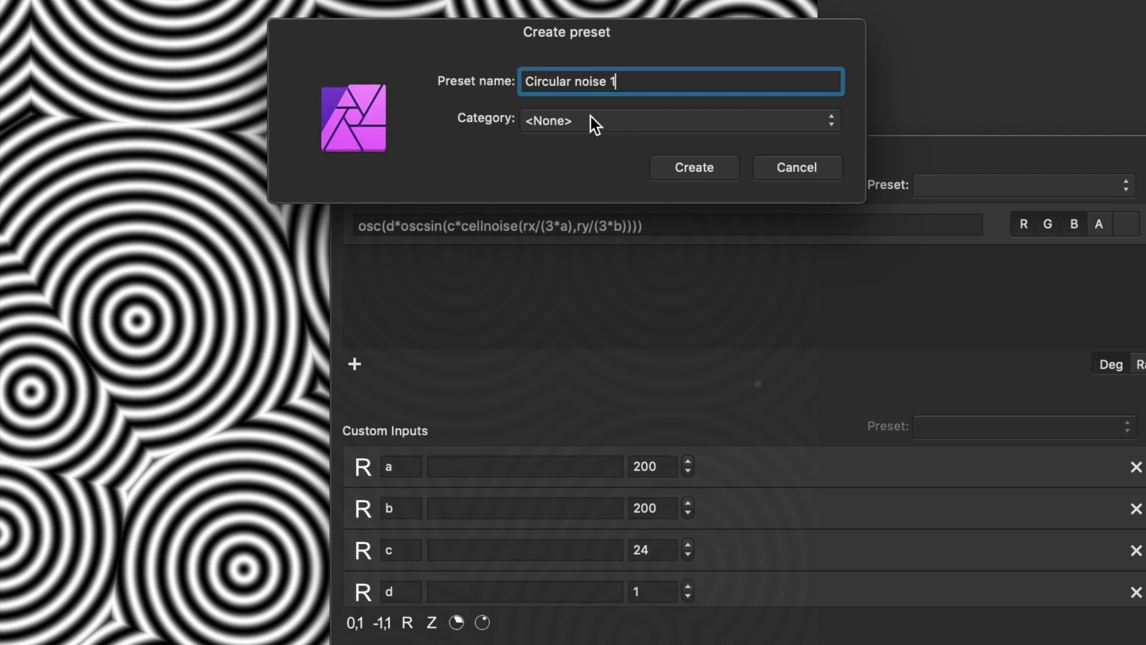
{"action": "left_click", "coordinate": [590, 121]}
{"action": "left_click", "coordinate": [559, 186]}
{"action": "left_click", "coordinate": [690, 167]}
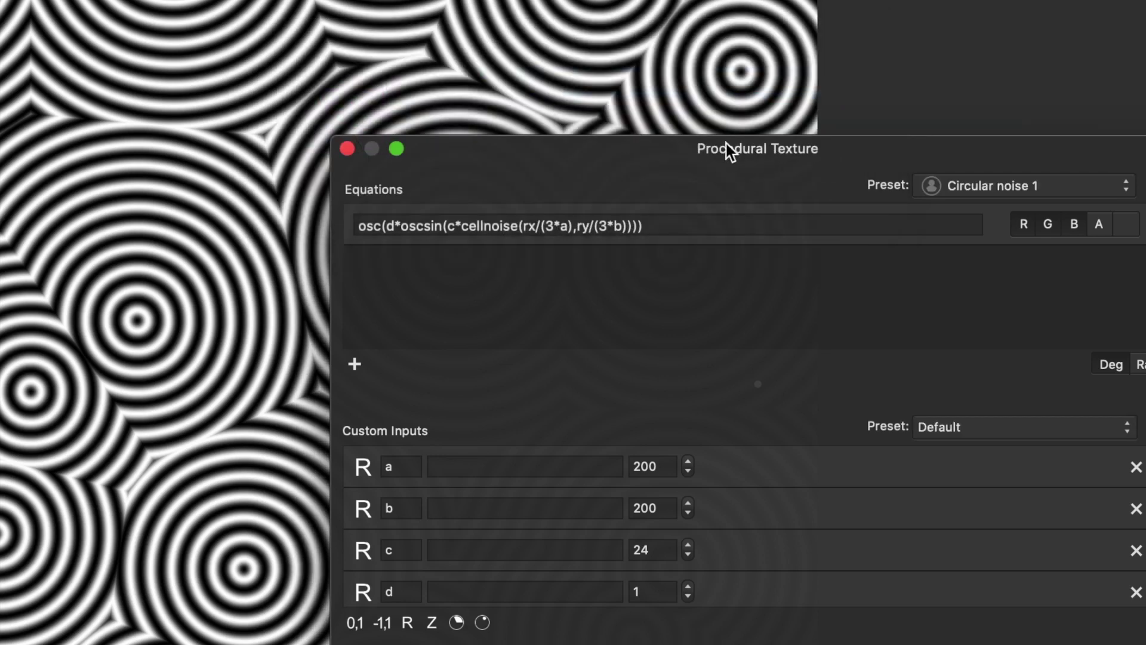
- Add two more equation rows below the existing ring equation
{"action": "left_click", "coordinate": [661, 230]}
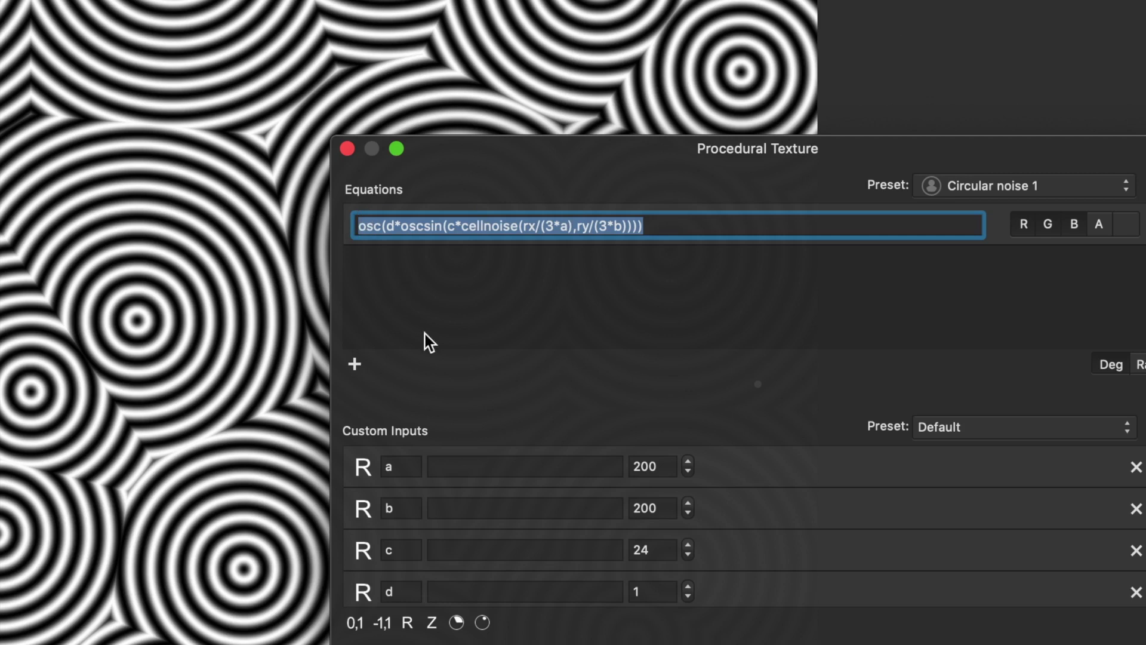
{"action": "left_click", "coordinate": [485, 199]}
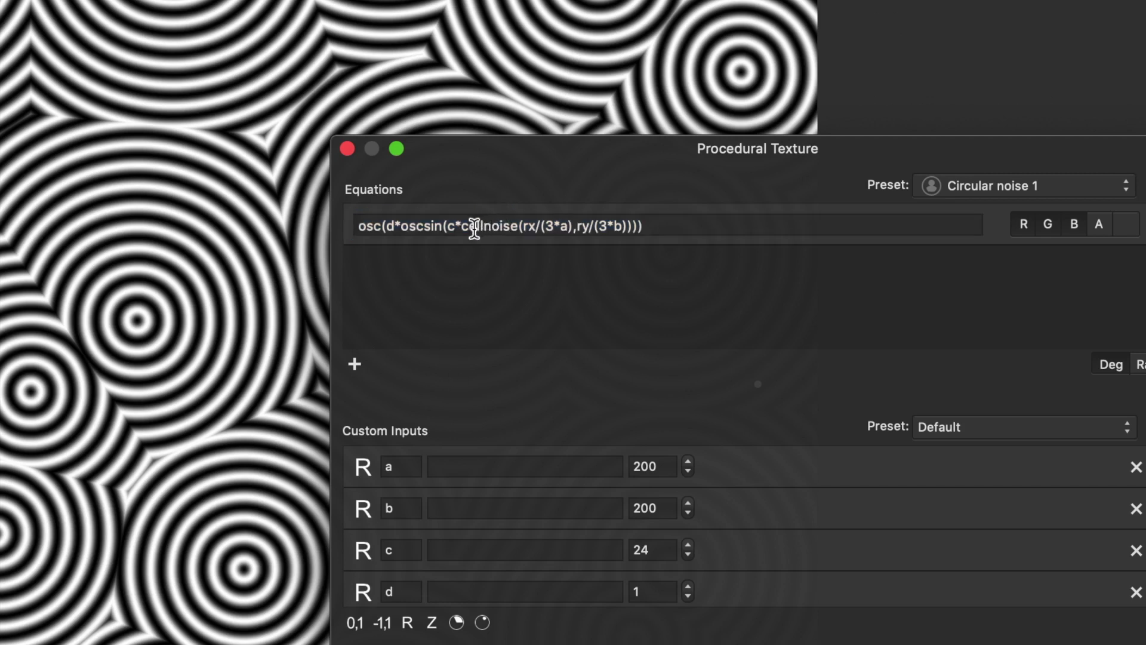
{"action": "left_click", "coordinate": [354, 367]}
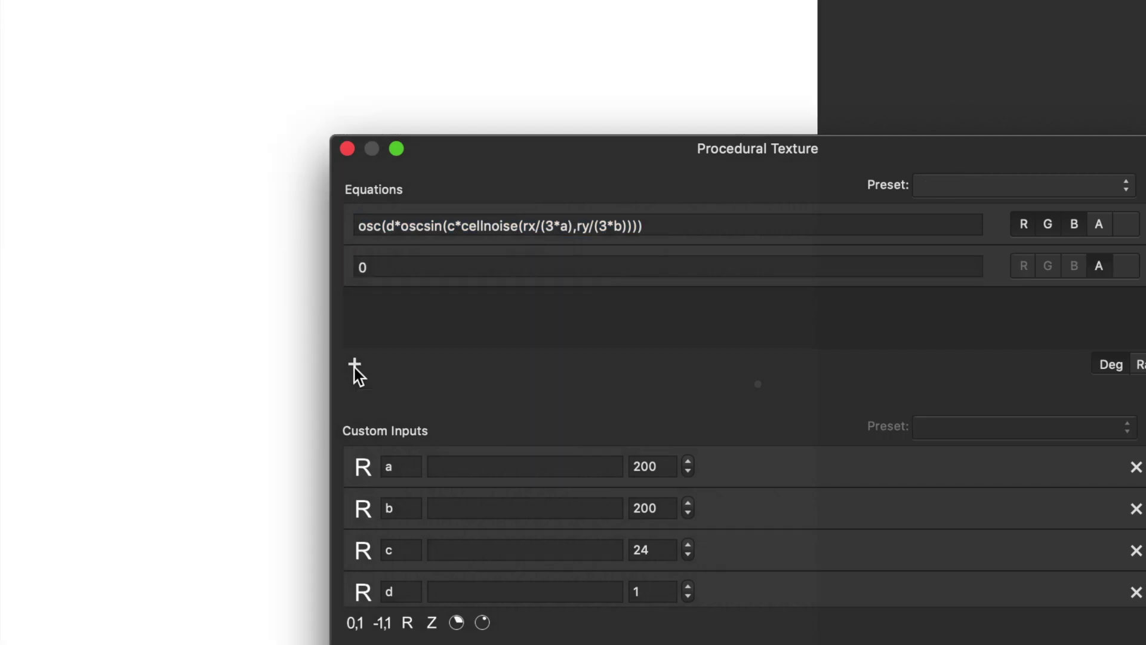
{"action": "left_click", "coordinate": [354, 367]}
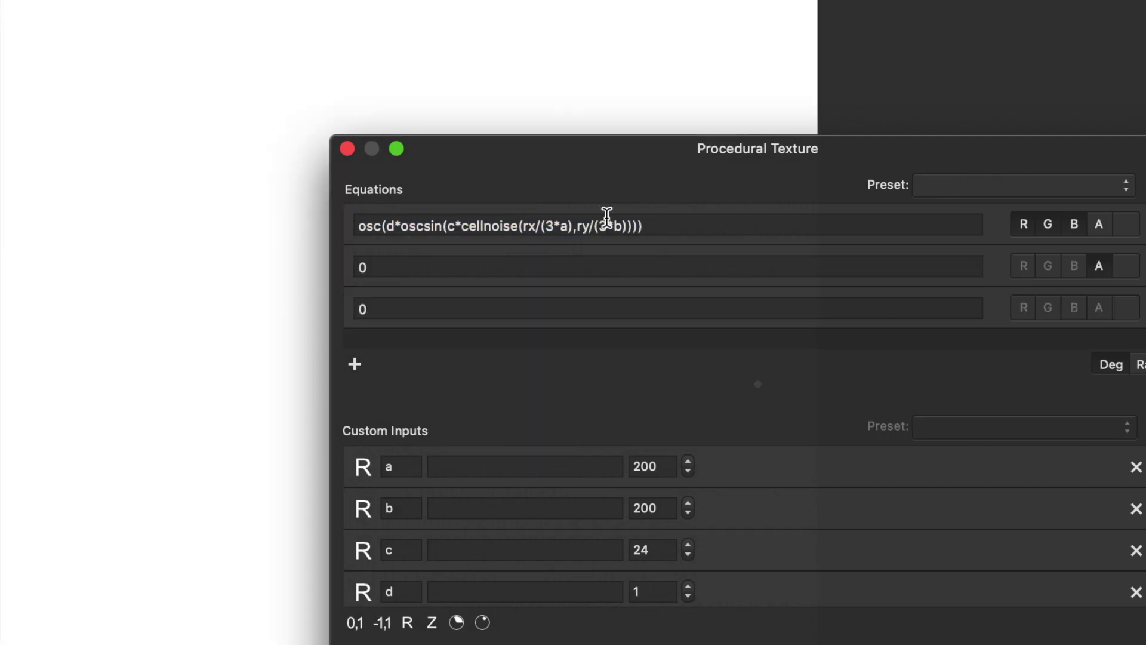
- Copy the ring equation osc(d*oscsin(c*cellnoise(rx/(3*a),ry/(3*b)))) into both new equation rows
{"action": "left_click_drag", "start_coordinate": [675, 230], "coordinate": [332, 212]}
{"action": "key", "text": "super+c"}
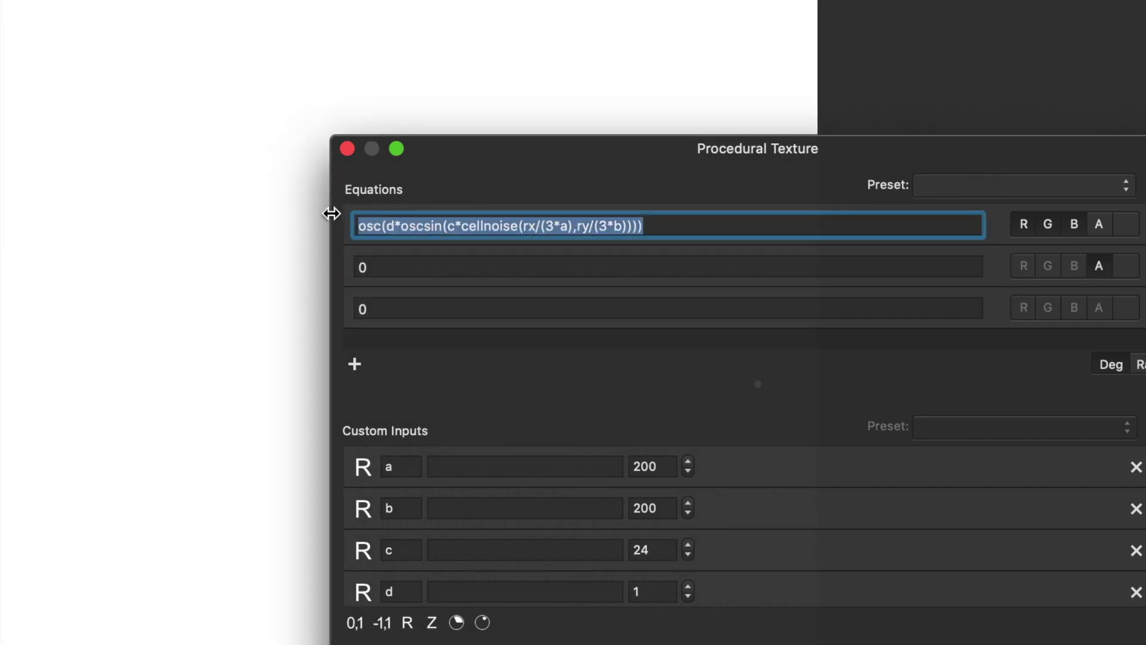
{"action": "double_click", "coordinate": [388, 266]}
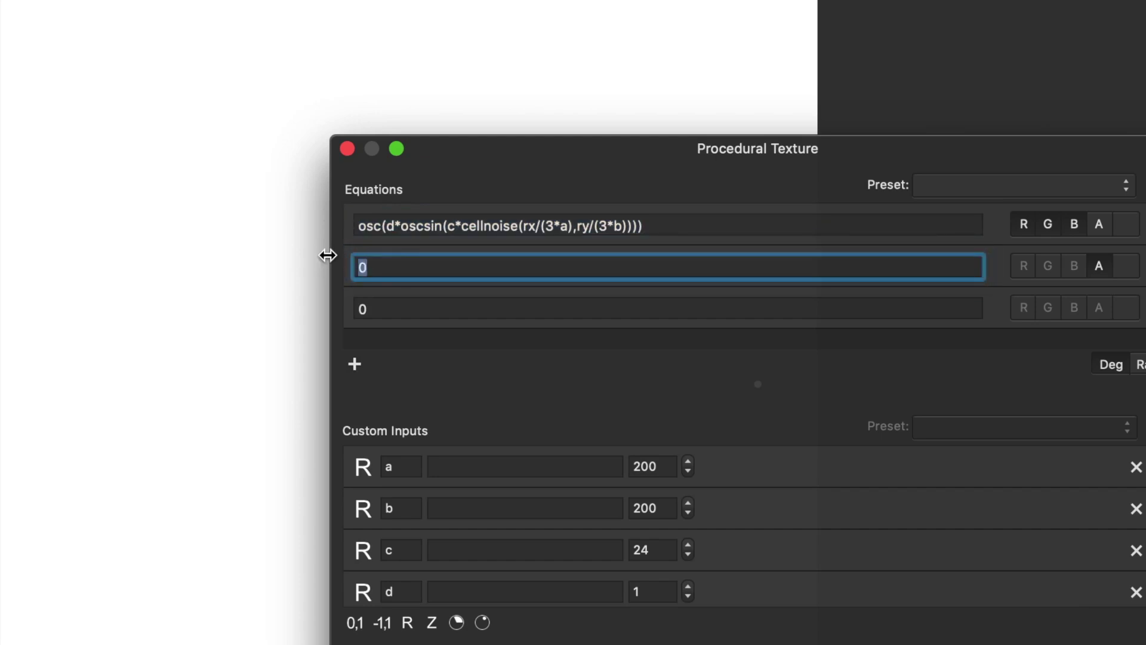
{"action": "key", "text": "super+v"}
{"action": "double_click", "coordinate": [384, 310]}
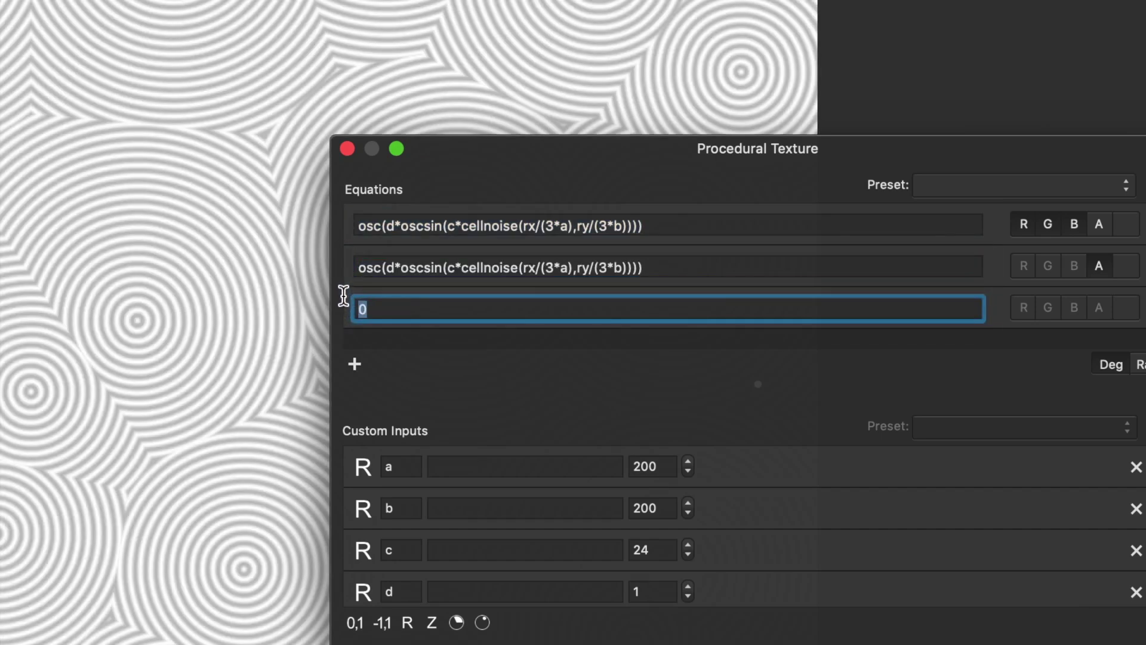
{"action": "key", "text": "super+v"}
{"action": "key", "text": "Return"}
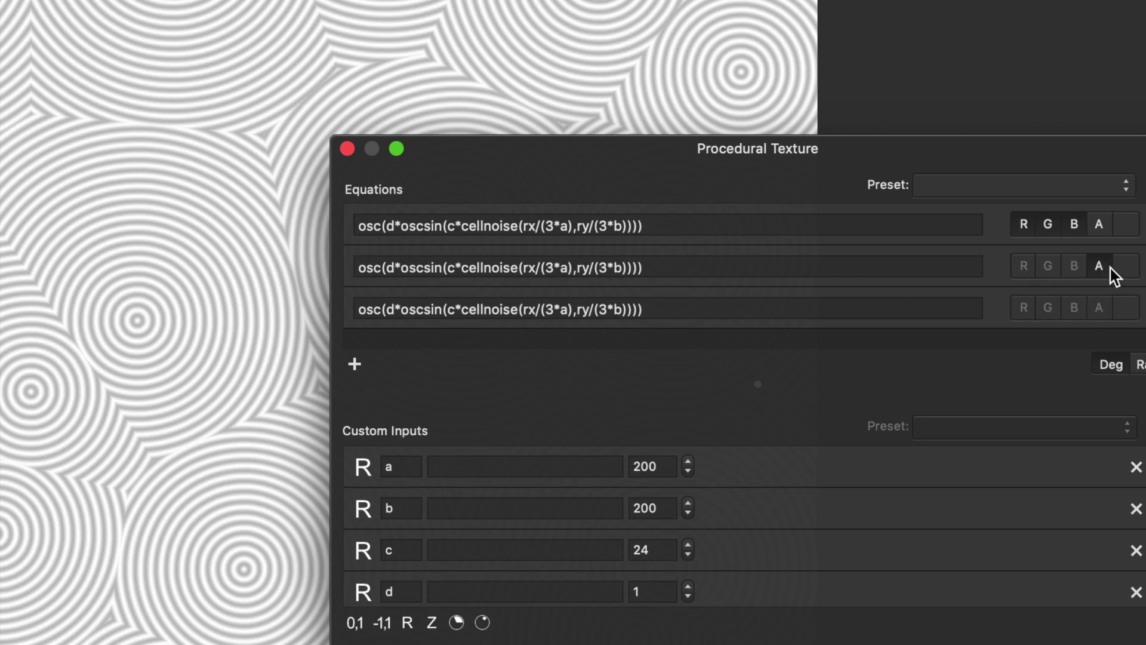
- Limit the first equation to the red channel, the second to green and the third to blue
{"action": "left_click", "coordinate": [1072, 228]}
{"action": "left_click", "coordinate": [1052, 230]}
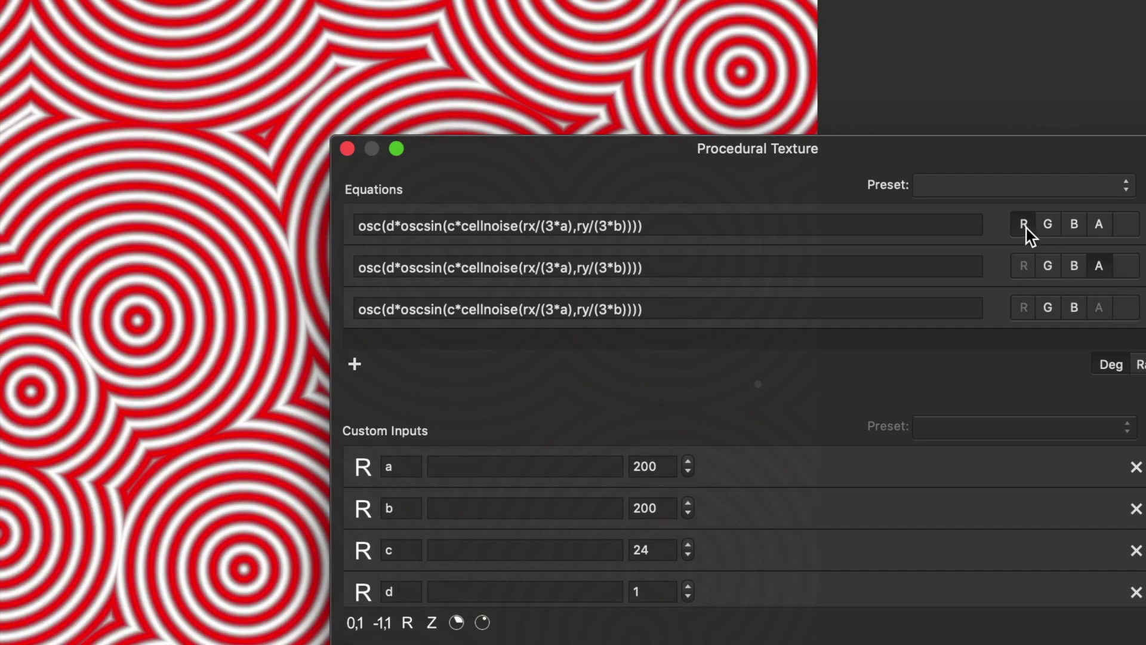
{"action": "left_click", "coordinate": [1052, 270]}
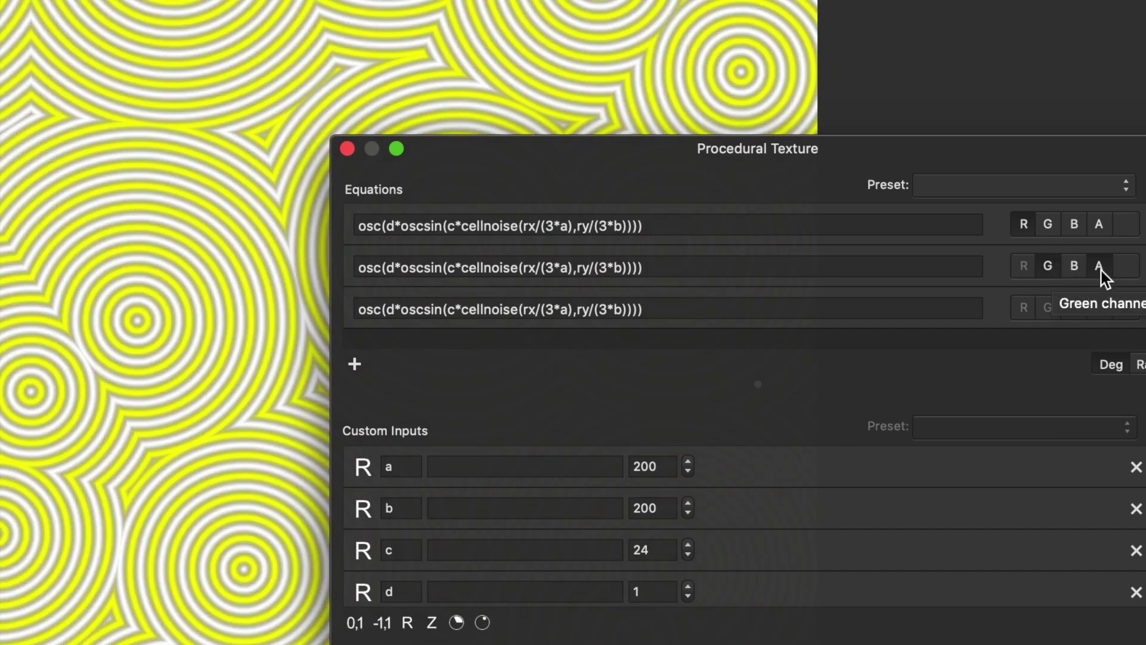
{"action": "left_click", "coordinate": [1101, 268]}
{"action": "left_click", "coordinate": [1072, 309]}
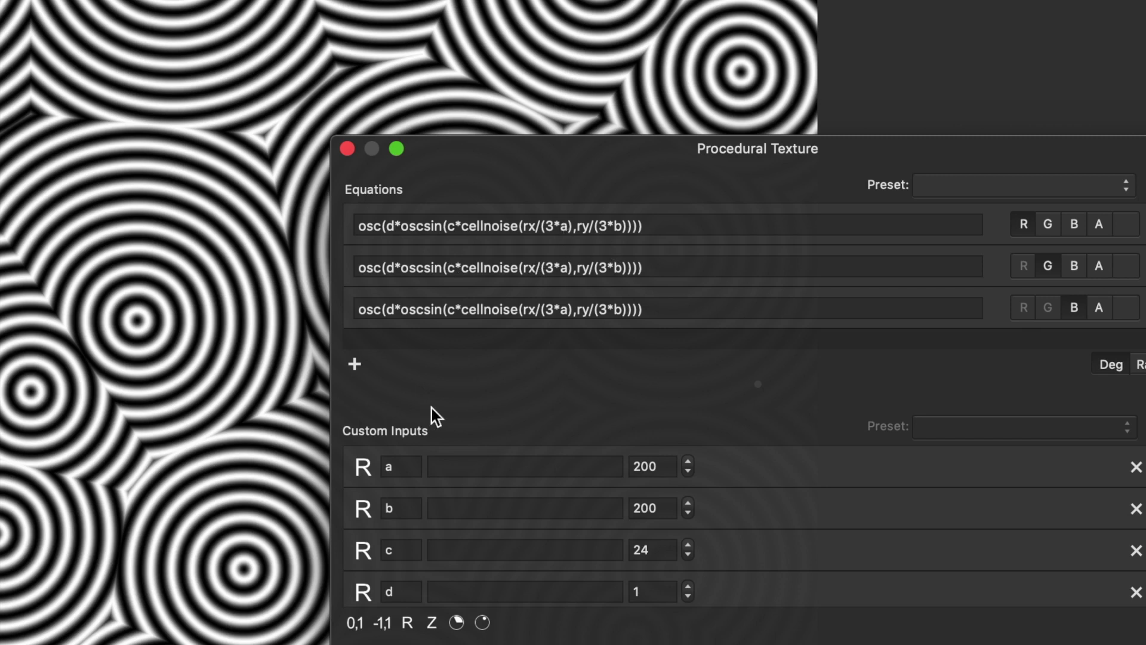
- Replace the multiplier c with e in the second equation and with f in the third
{"action": "scroll", "coordinate": [745, 527], "scroll_direction": "down", "scroll_amount": 1}
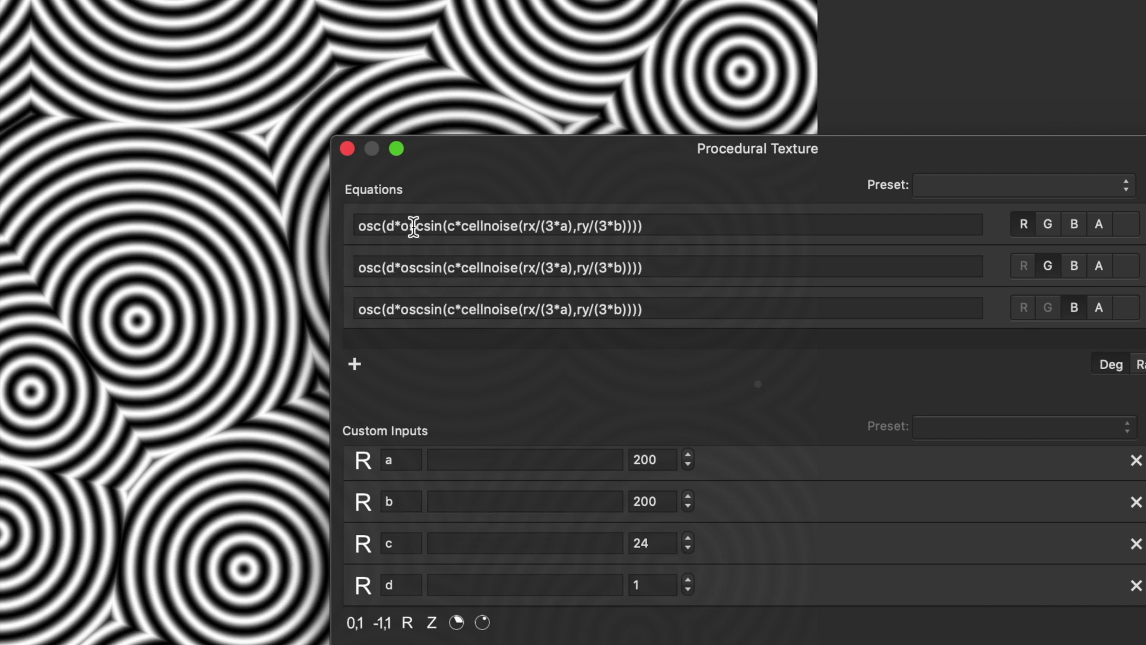
{"action": "double_click", "coordinate": [452, 226]}
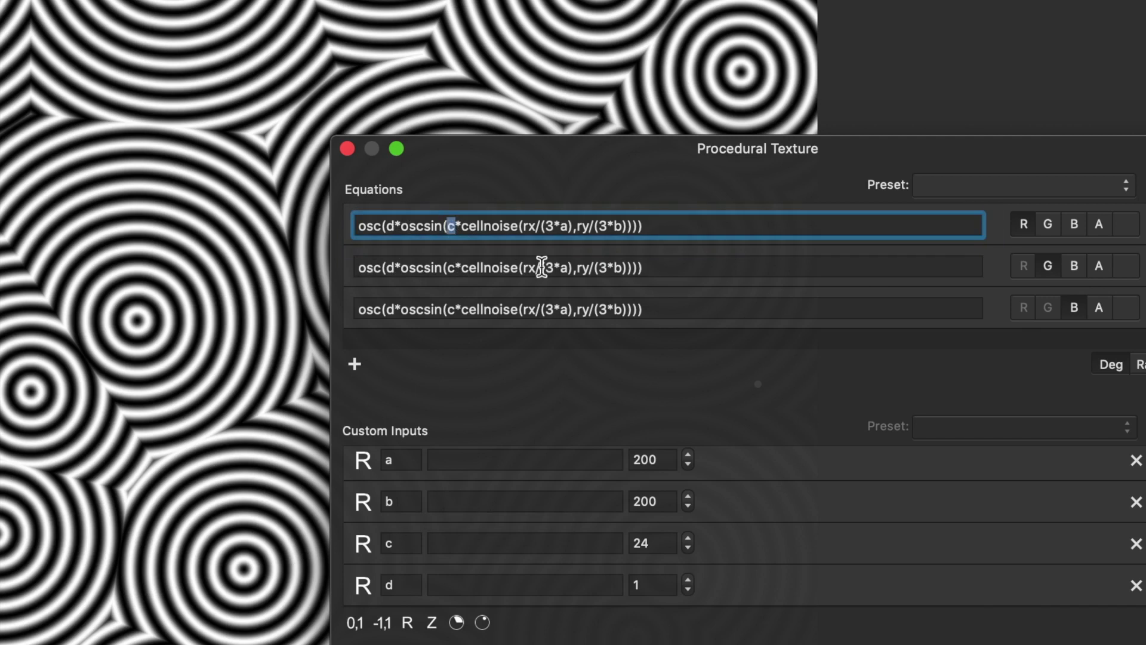
{"action": "double_click", "coordinate": [451, 267]}
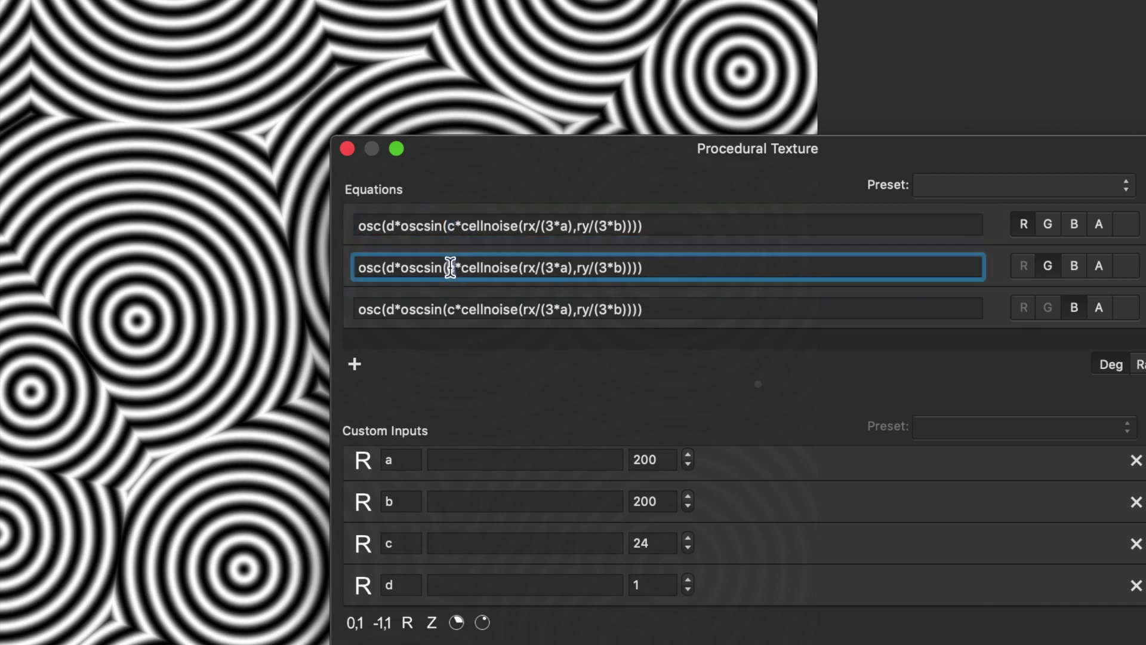
{"action": "type", "text": "e"}
{"action": "double_click", "coordinate": [451, 310]}
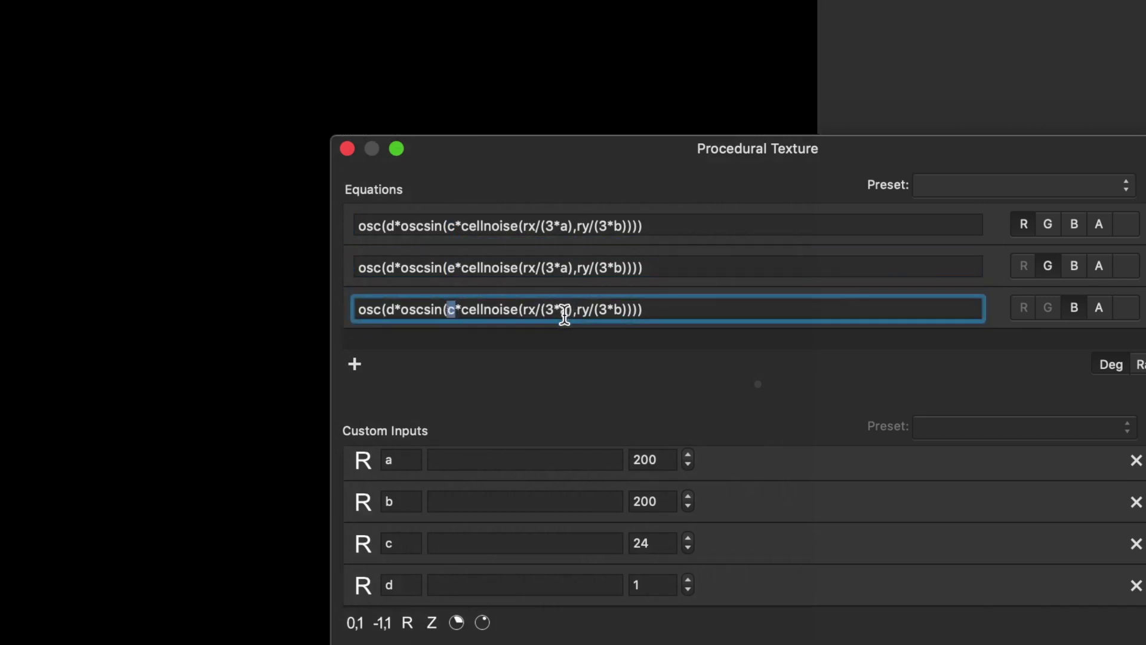
{"action": "type", "text": "f"}
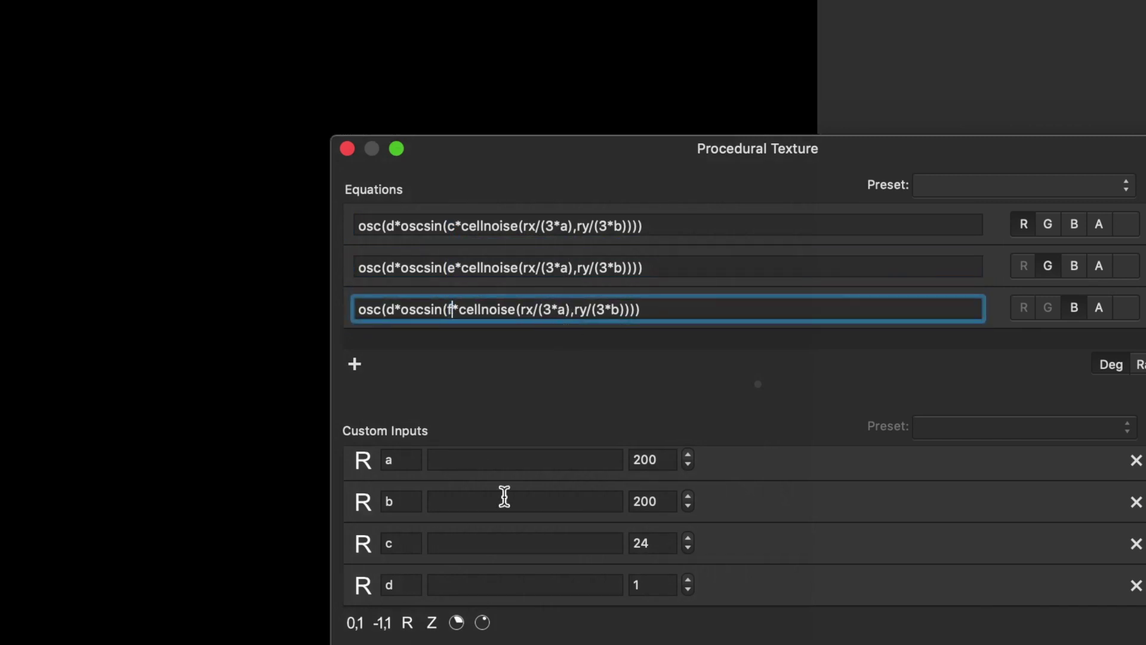
- Add real-number custom inputs e and f, setting e to 12 and f to 14
{"action": "left_click", "coordinate": [413, 626]}
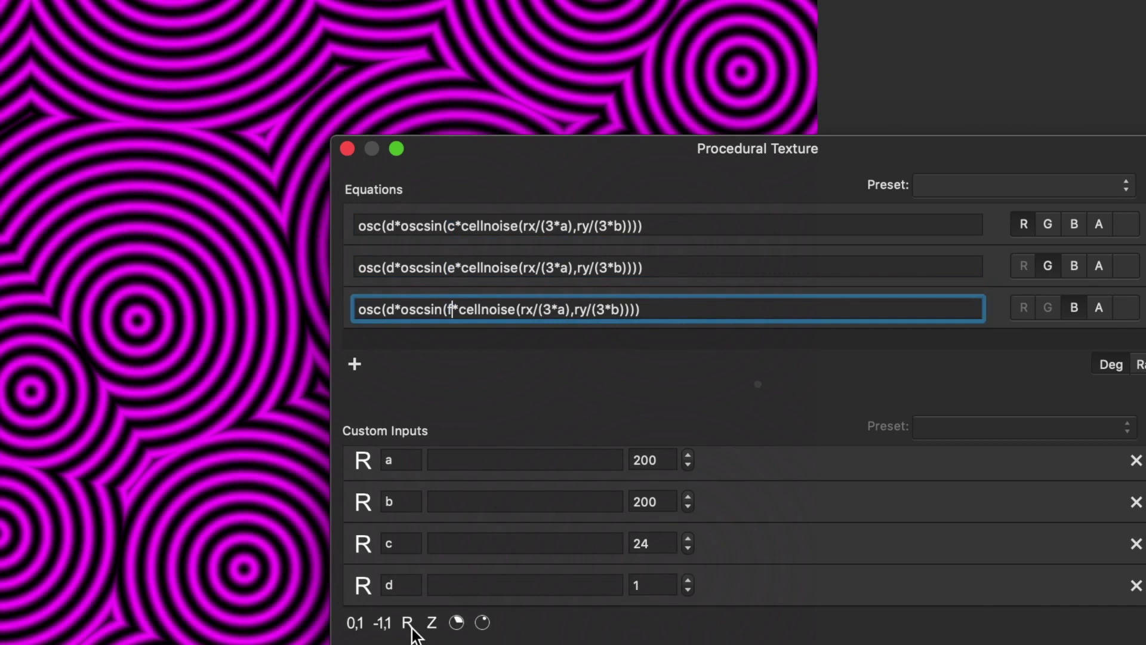
{"action": "scroll", "coordinate": [425, 564], "scroll_direction": "down", "scroll_amount": 3}
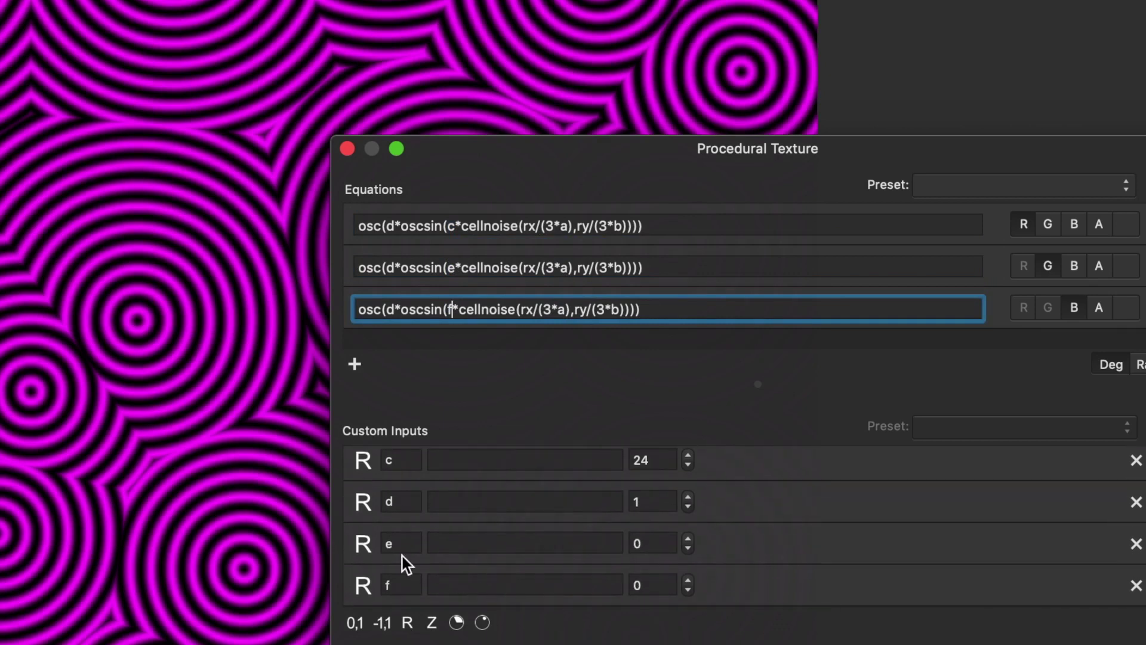
{"action": "left_click", "coordinate": [643, 543]}
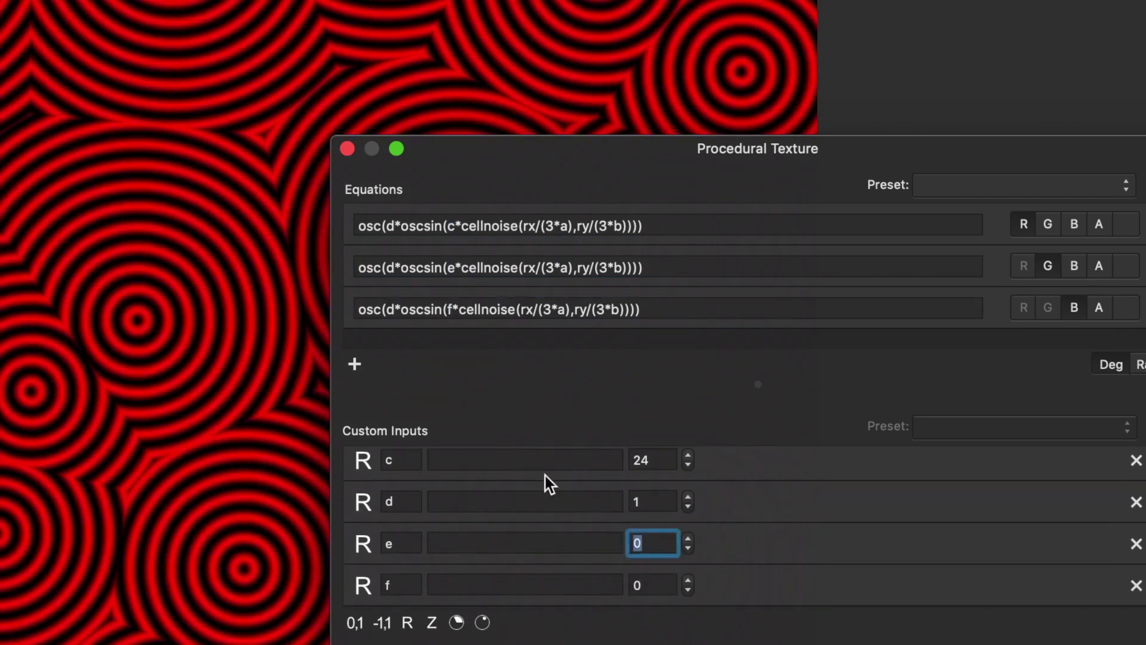
{"action": "type", "text": "12"}
{"action": "key", "text": "Return"}
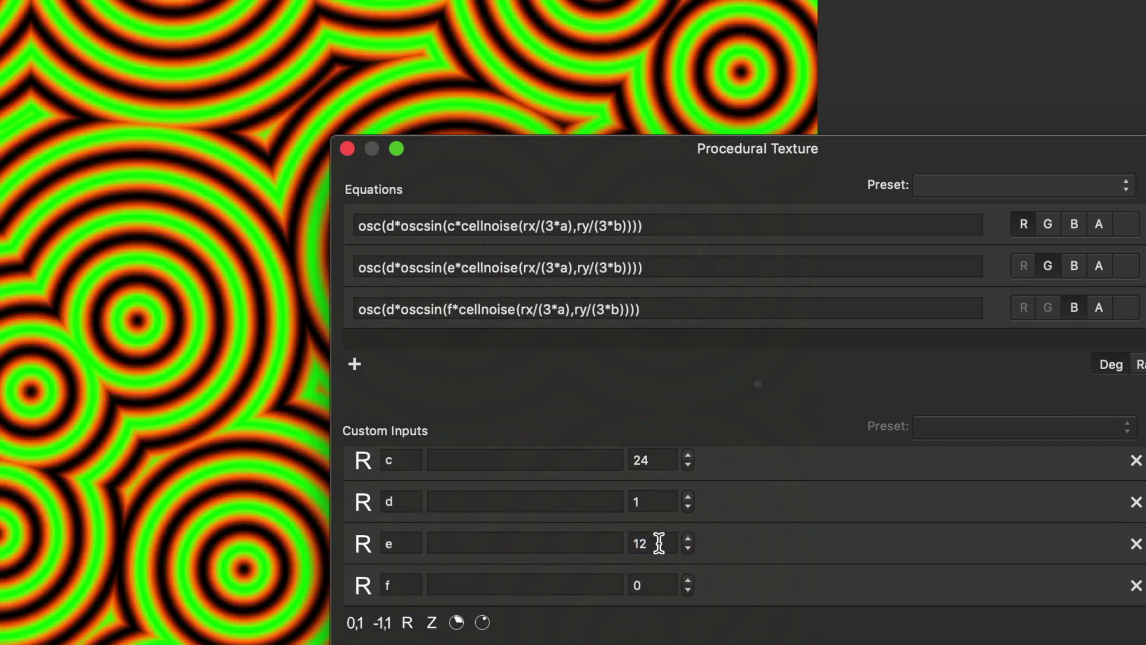
{"action": "left_click", "coordinate": [645, 584]}
{"action": "type", "text": "14"}
{"action": "key", "text": "Return"}
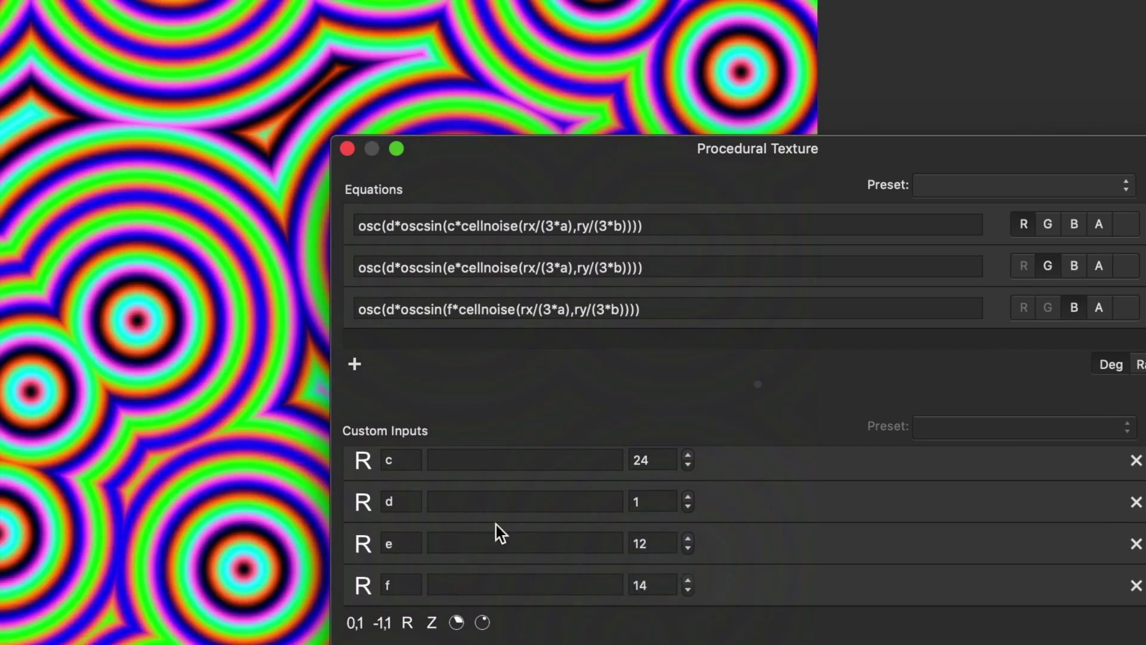
- Shift the ring pattern slightly on the canvas and raise custom input e step by step to 19
{"action": "mouse_move", "coordinate": [244, 251]}
{"action": "left_mouse_down"}
{"action": "mouse_move", "coordinate": [3, 116]}
{"action": "mouse_move", "coordinate": [202, 216]}
{"action": "mouse_move", "coordinate": [247, 251]}
{"action": "left_mouse_up"}
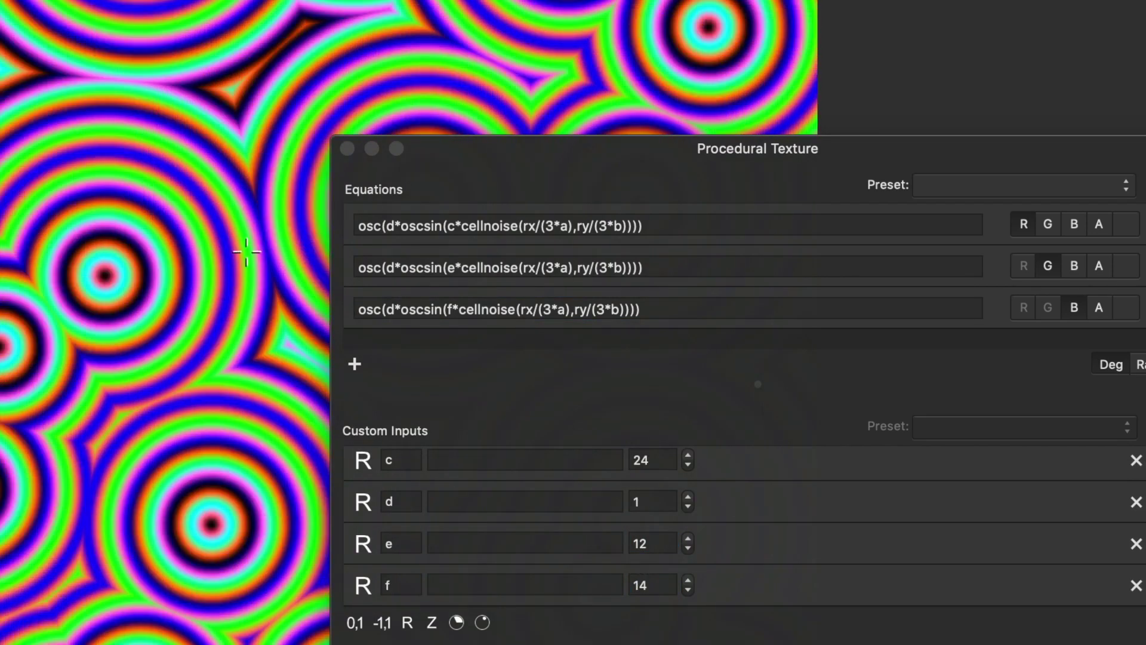
{"action": "left_click", "coordinate": [690, 540]}
{"action": "left_click", "coordinate": [690, 539]}
{"action": "left_click", "coordinate": [690, 540]}
{"action": "left_click", "coordinate": [689, 540]}
{"action": "left_click", "coordinate": [690, 540]}
{"action": "left_click", "coordinate": [690, 539]}
{"action": "left_click", "coordinate": [689, 539]}
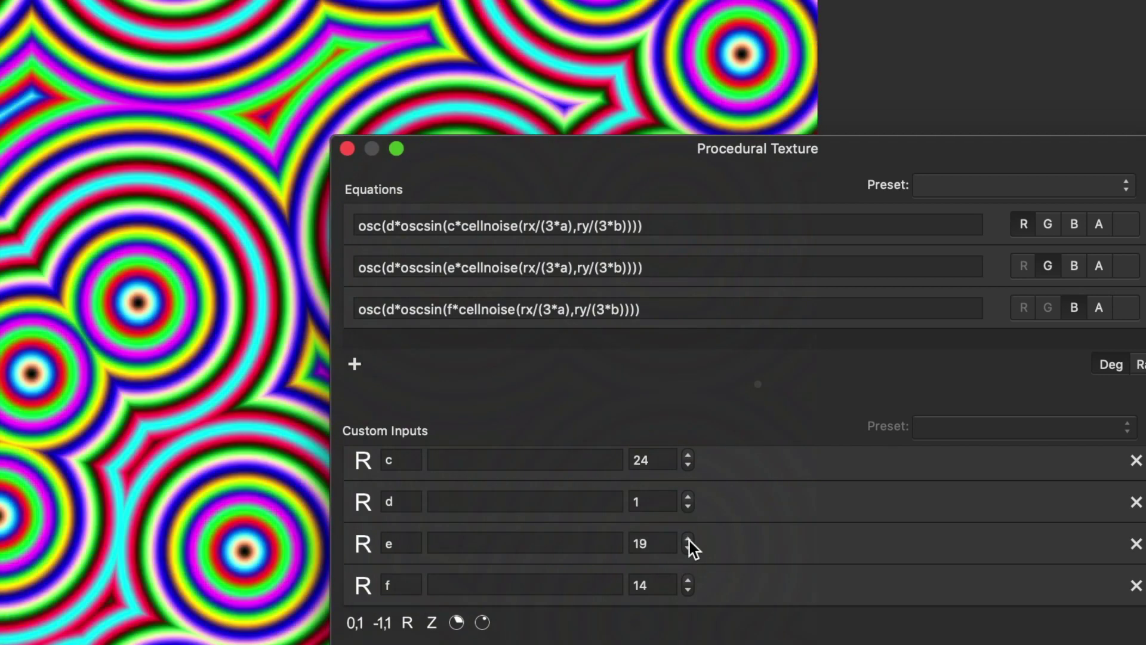
- Try higher values for custom input f and settle on 16
{"action": "left_click", "coordinate": [689, 579]}
{"action": "left_click", "coordinate": [688, 579]}
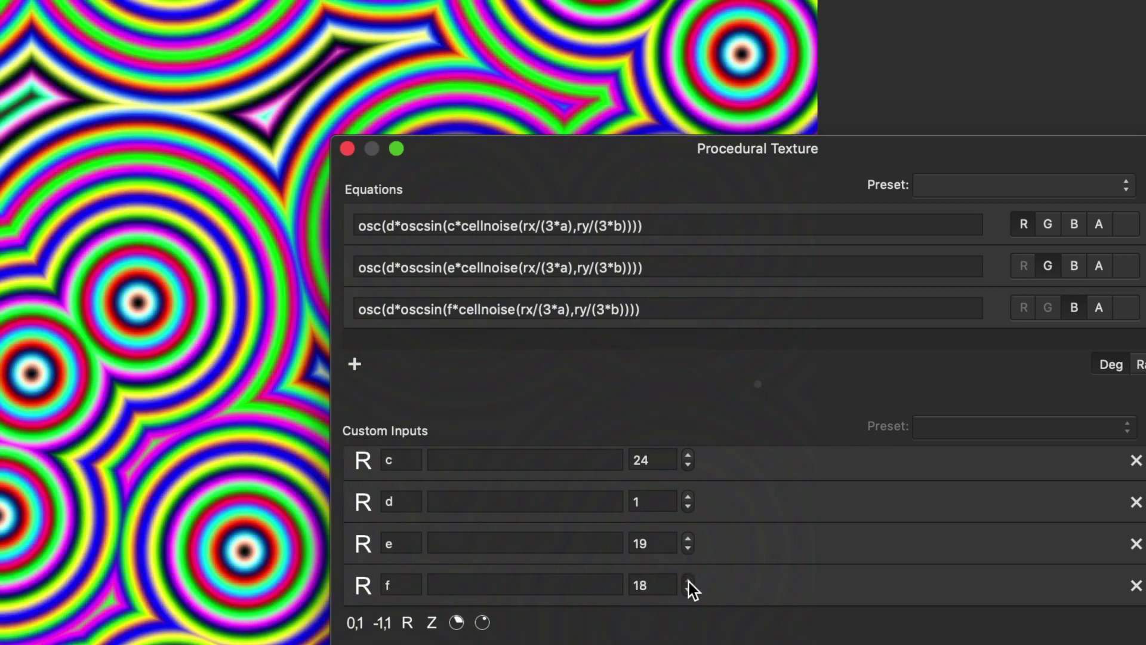
{"action": "left_click", "coordinate": [689, 580]}
{"action": "left_click", "coordinate": [689, 580]}
{"action": "left_click", "coordinate": [689, 580]}
{"action": "left_click", "coordinate": [687, 591]}
{"action": "left_click", "coordinate": [688, 592]}
{"action": "left_click", "coordinate": [688, 592]}
{"action": "left_click", "coordinate": [687, 592]}
{"action": "left_click", "coordinate": [688, 592]}
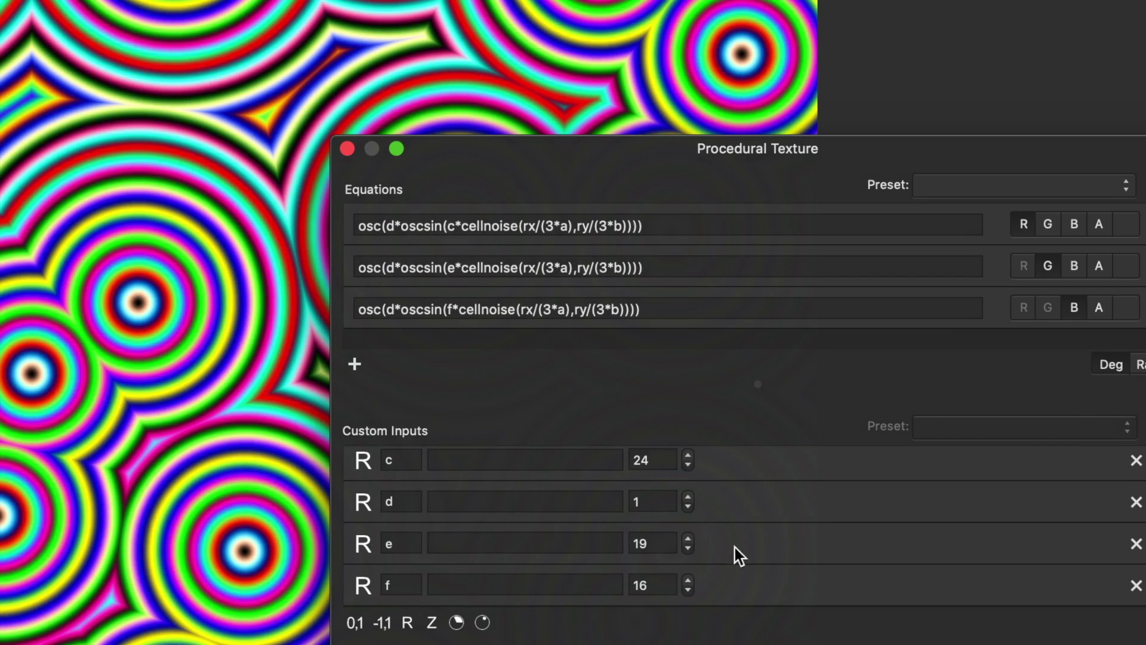
- Step custom input d up to 5 to test denser coloured rings, and back down to 1
{"action": "scroll", "coordinate": [745, 525], "scroll_direction": "up", "scroll_amount": 3}
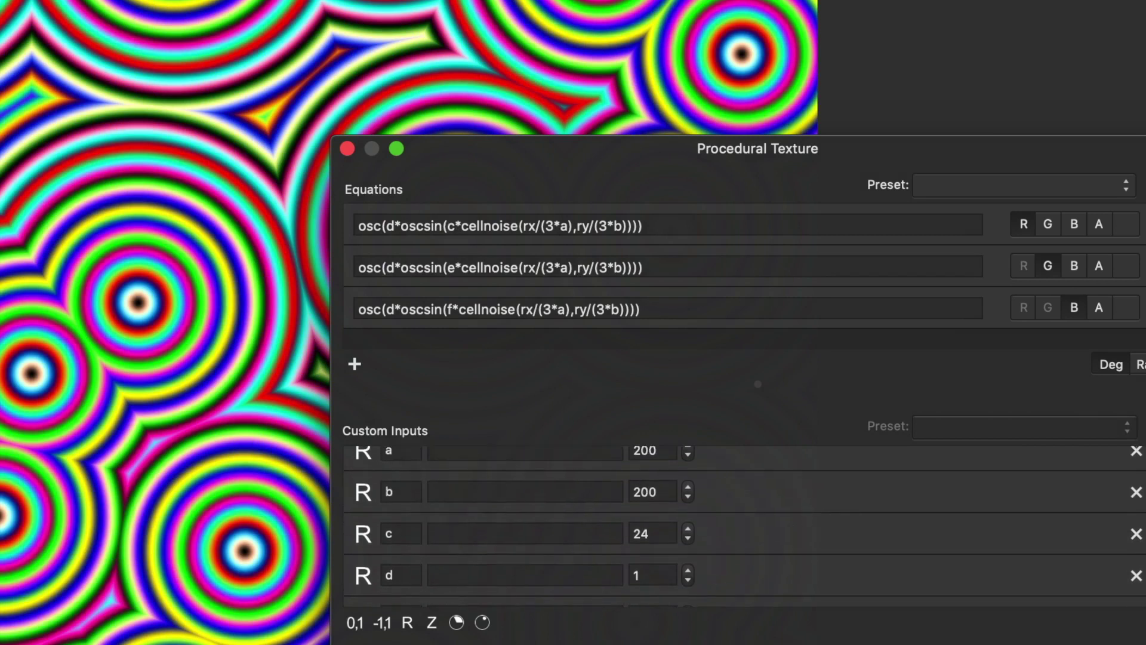
{"action": "scroll", "coordinate": [764, 567], "scroll_direction": "down", "scroll_amount": 2}
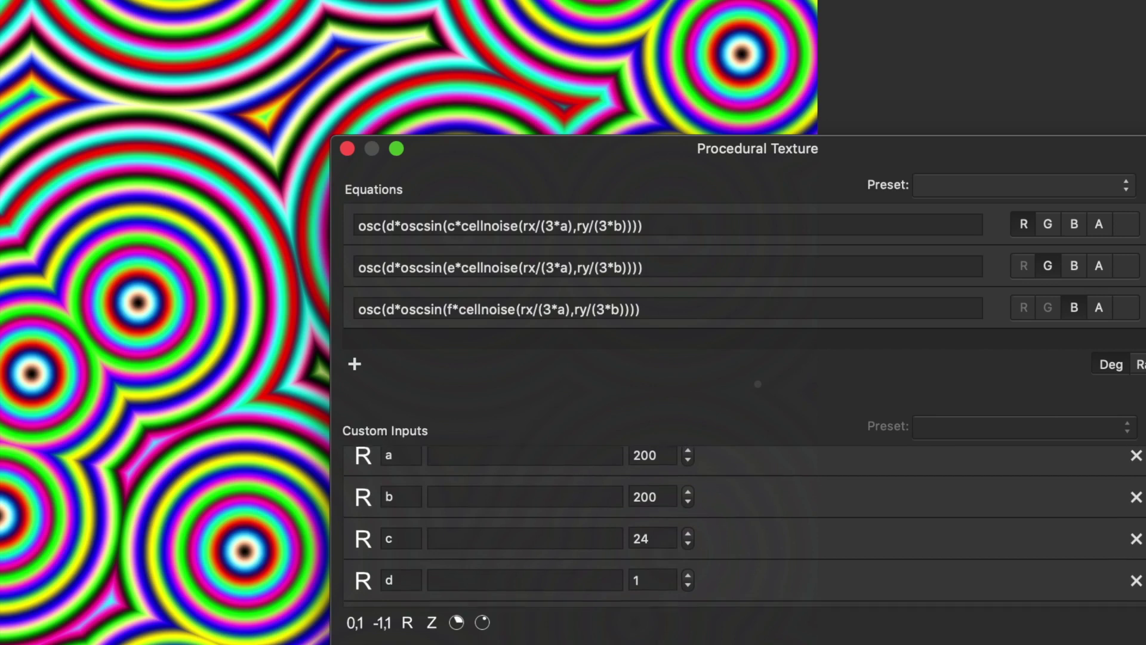
{"action": "left_click", "coordinate": [692, 556]}
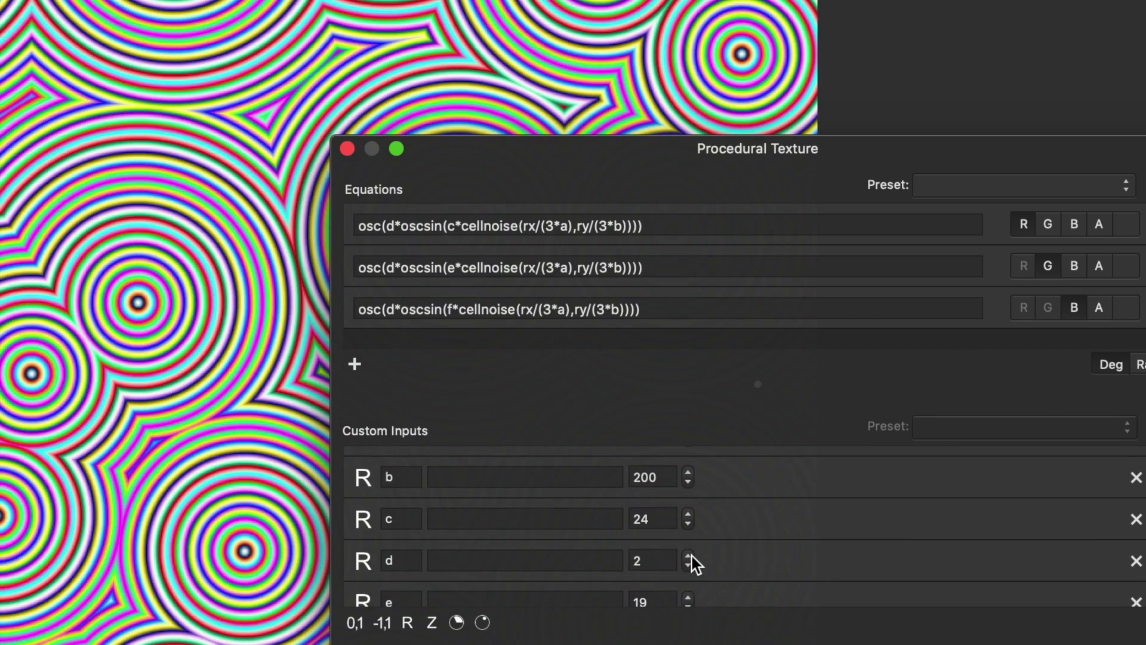
{"action": "left_click", "coordinate": [692, 555]}
{"action": "left_click", "coordinate": [693, 555]}
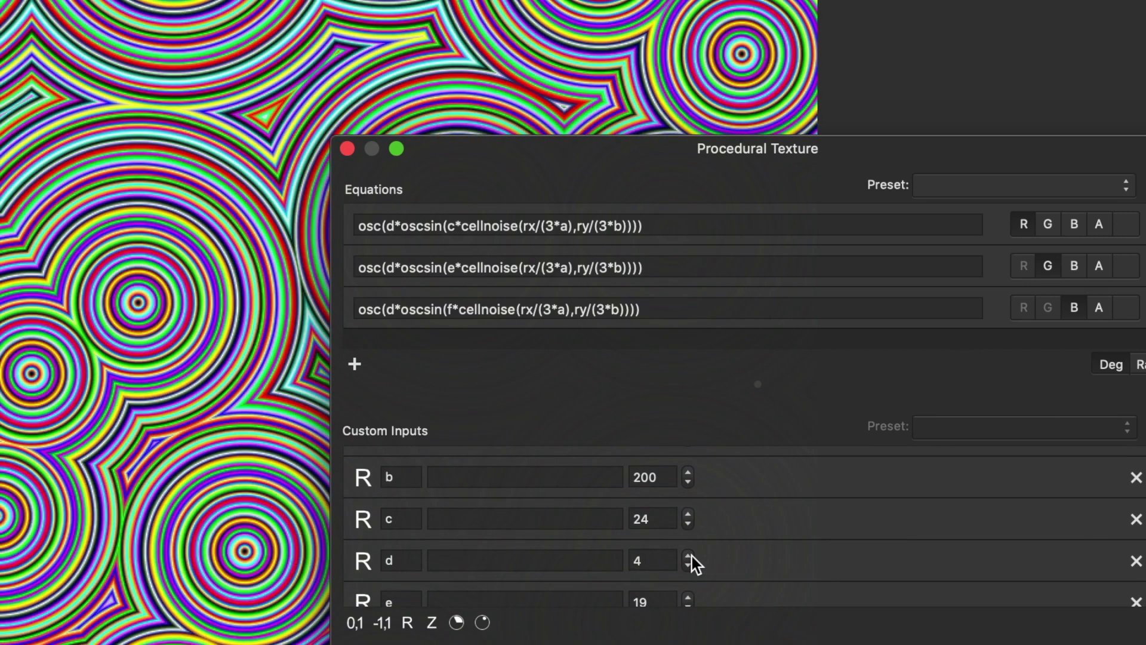
{"action": "left_click", "coordinate": [693, 556]}
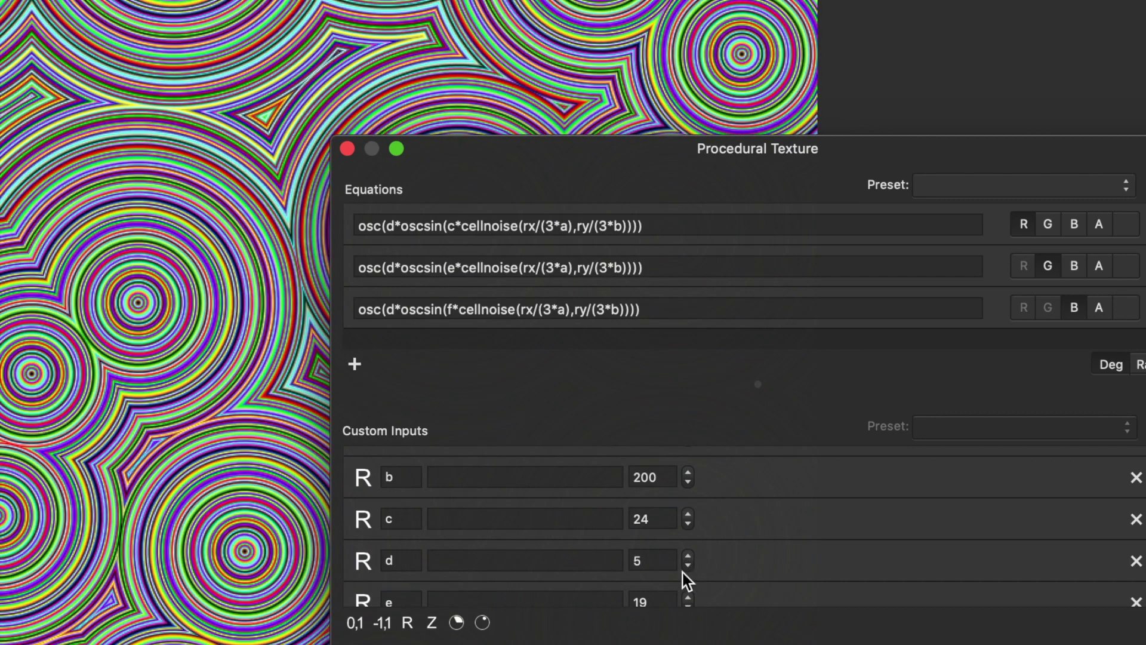
{"action": "left_click", "coordinate": [687, 565]}
{"action": "left_click", "coordinate": [688, 564]}
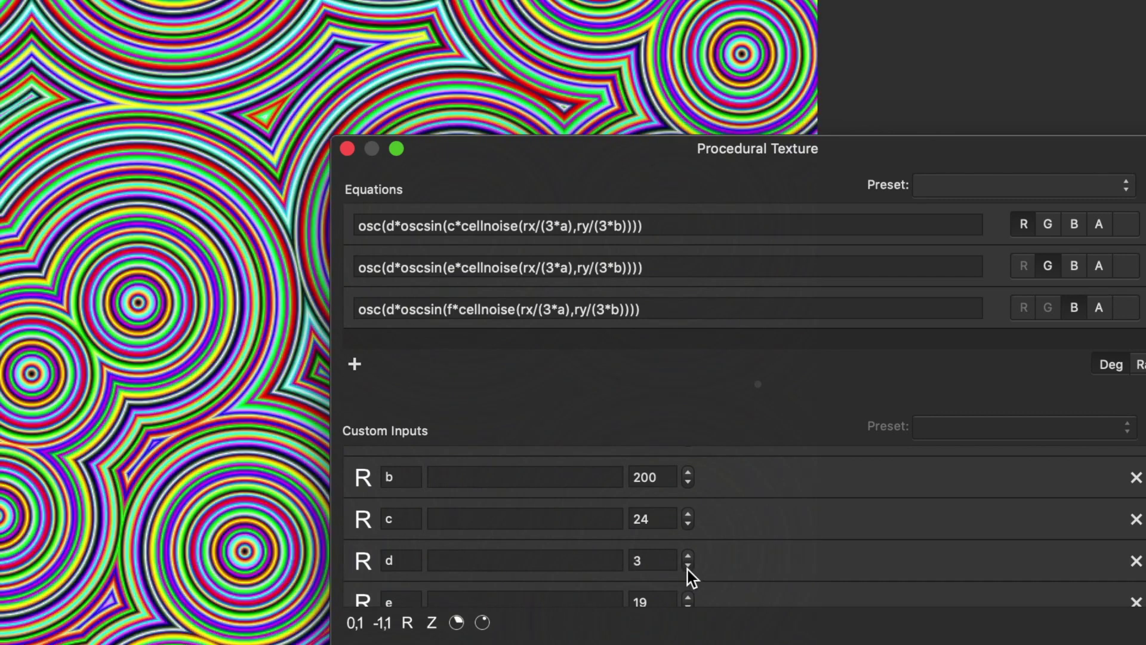
{"action": "left_click", "coordinate": [688, 566]}
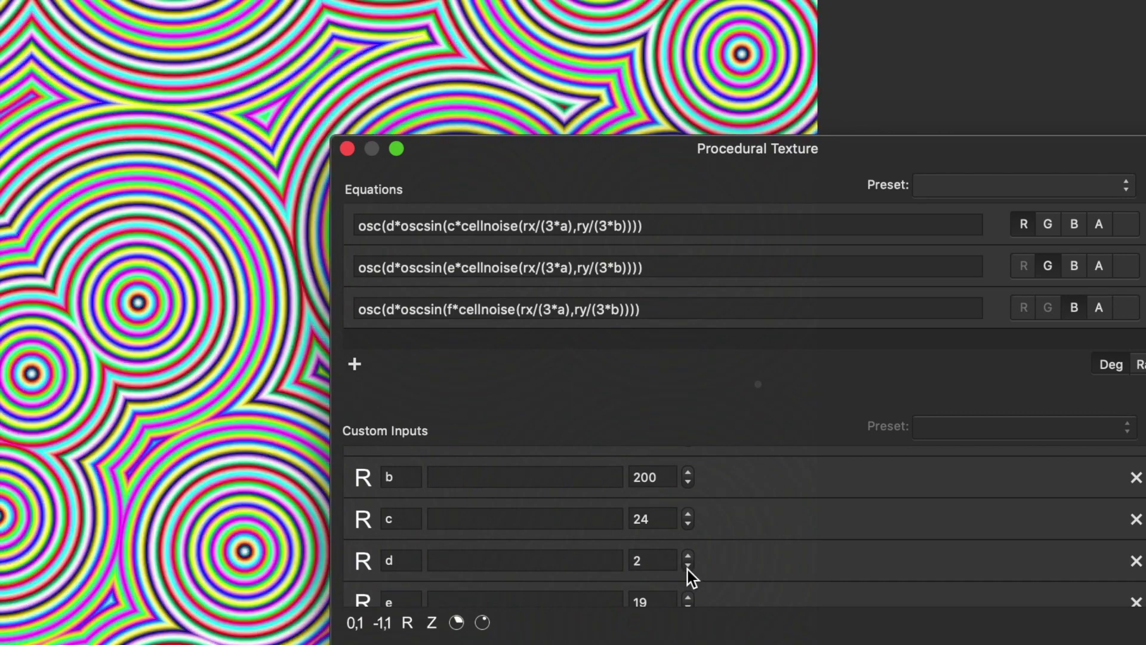
{"action": "left_click", "coordinate": [687, 566]}
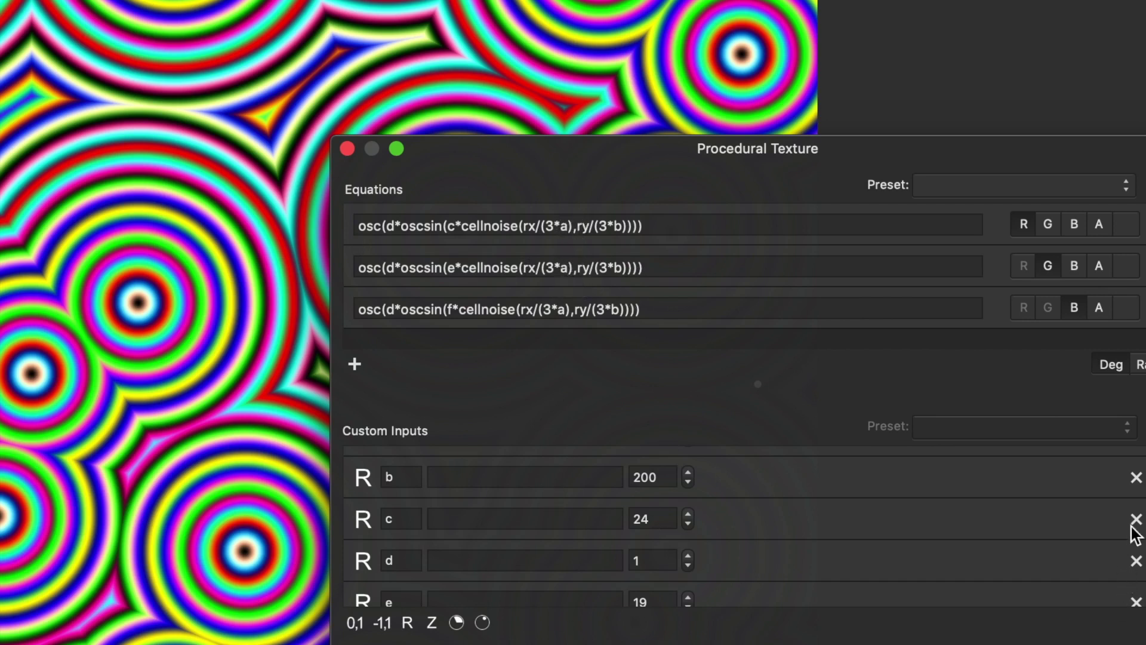
- Add two more real-number custom inputs below f
{"action": "scroll", "coordinate": [745, 526], "scroll_direction": "down", "scroll_amount": 3}
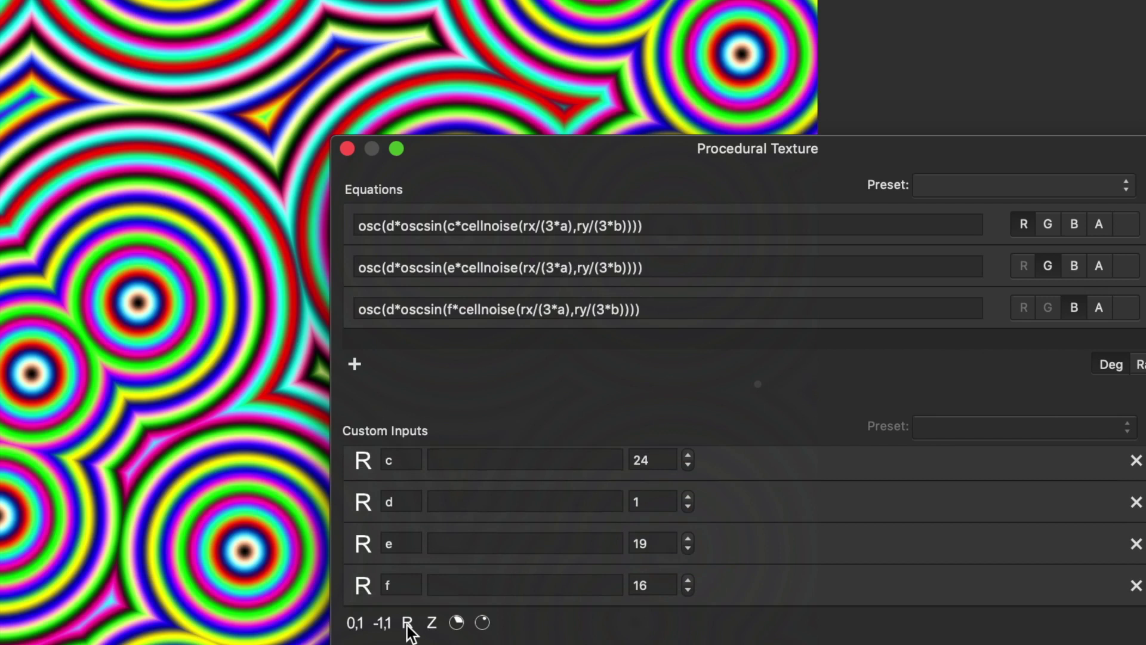
{"action": "scroll", "coordinate": [360, 560], "scroll_direction": "down", "scroll_amount": 2}
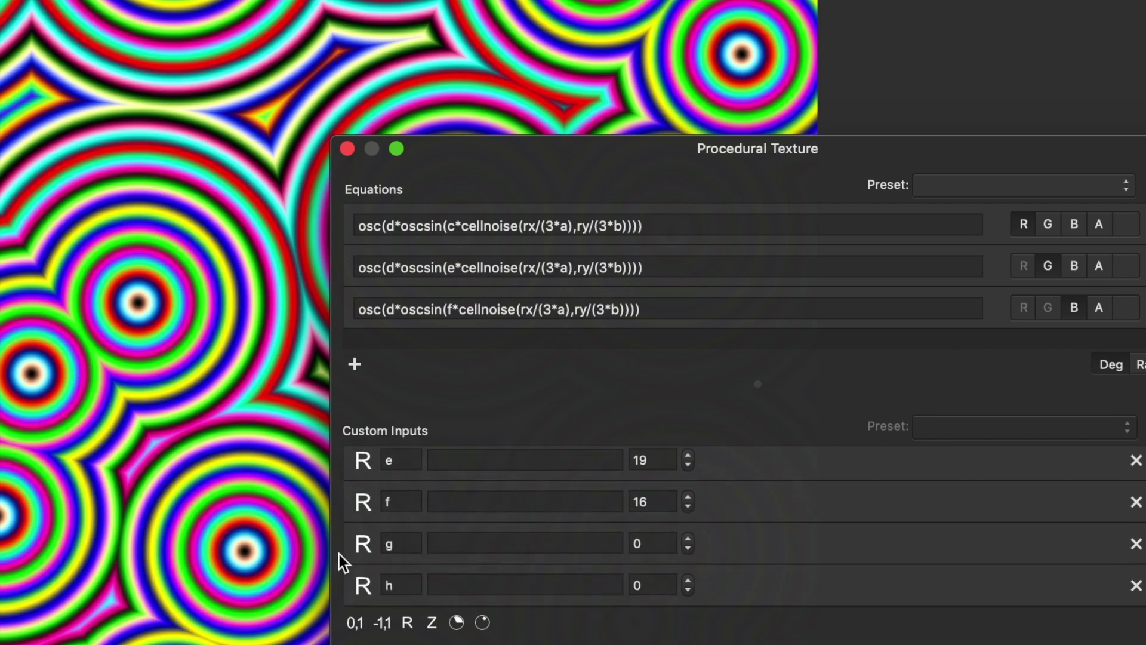
- Set custom input g to 30 and custom input h to 50
{"action": "left_click", "coordinate": [631, 542]}
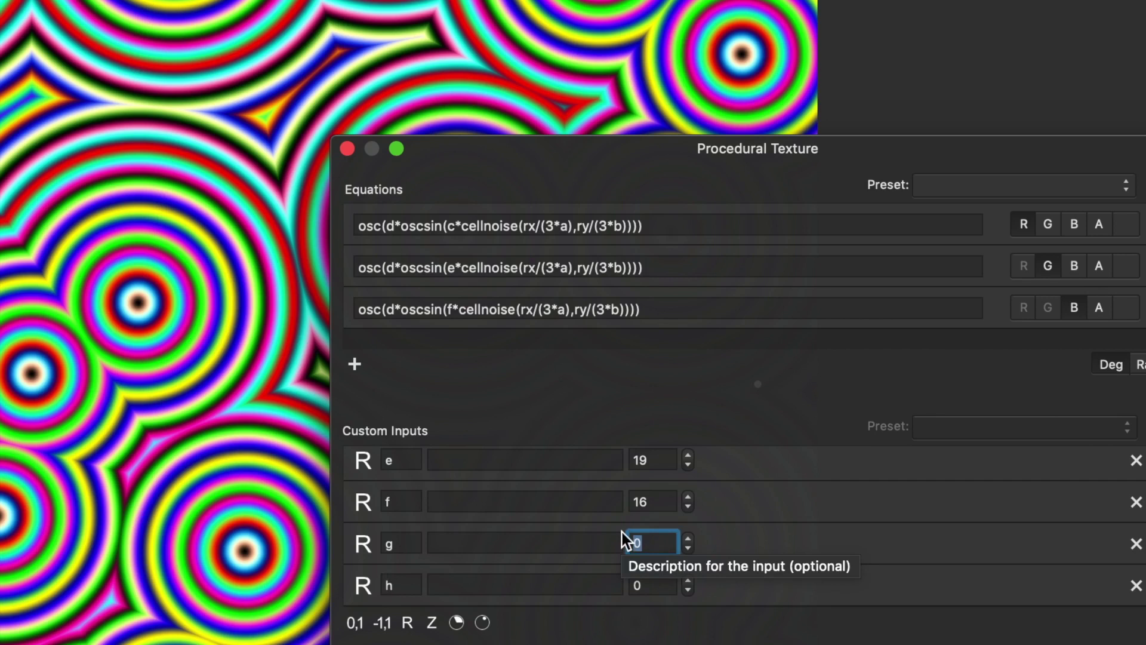
{"action": "type", "text": "30"}
{"action": "key", "text": "Return"}
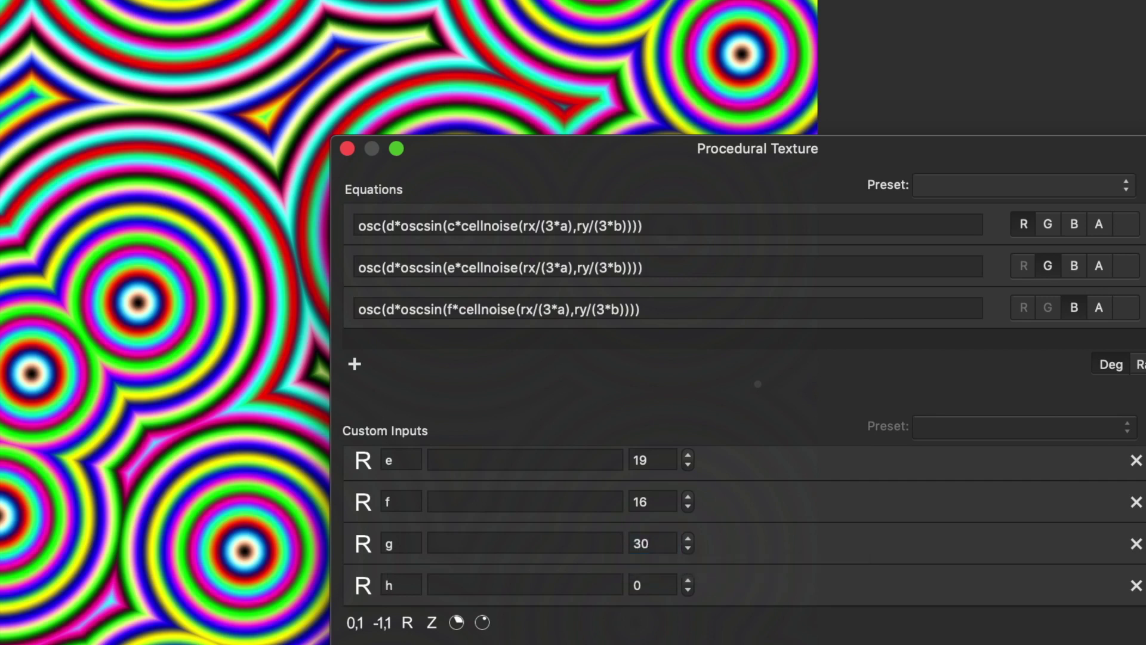
{"action": "left_click", "coordinate": [642, 591]}
{"action": "type", "text": "50"}
{"action": "key", "text": "Return"}
- Replace a with g in the green equation and with h in the blue equation
{"action": "left_click", "coordinate": [562, 227]}
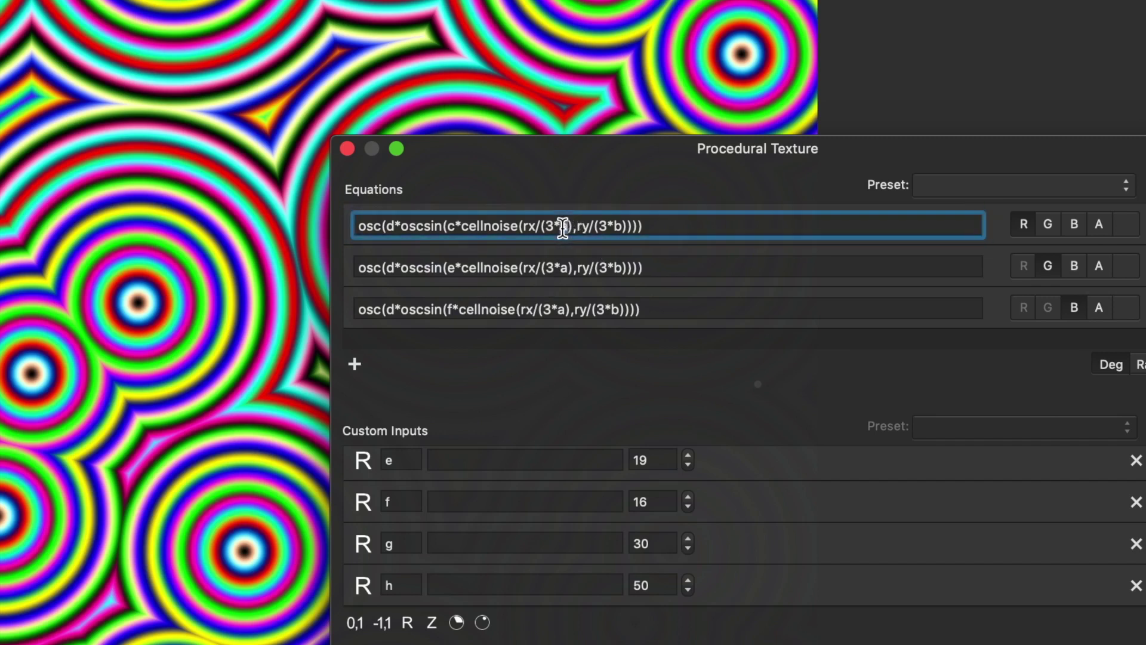
{"action": "double_click", "coordinate": [563, 268]}
{"action": "type", "text": "g"}
{"action": "double_click", "coordinate": [564, 308]}
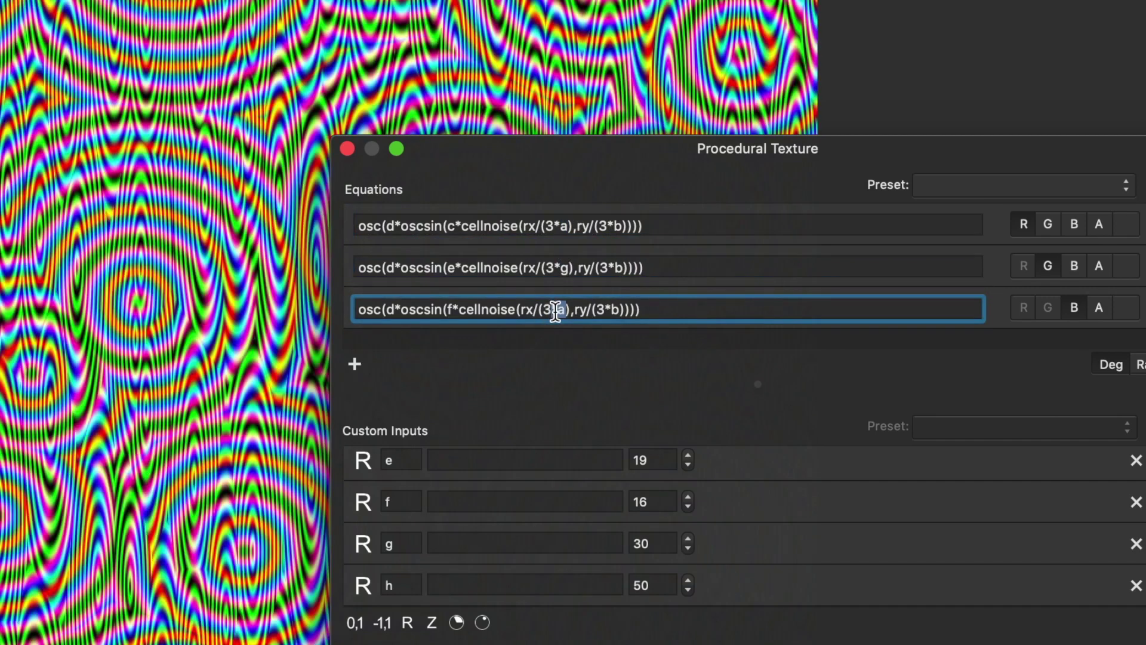
{"action": "type", "text": "h"}
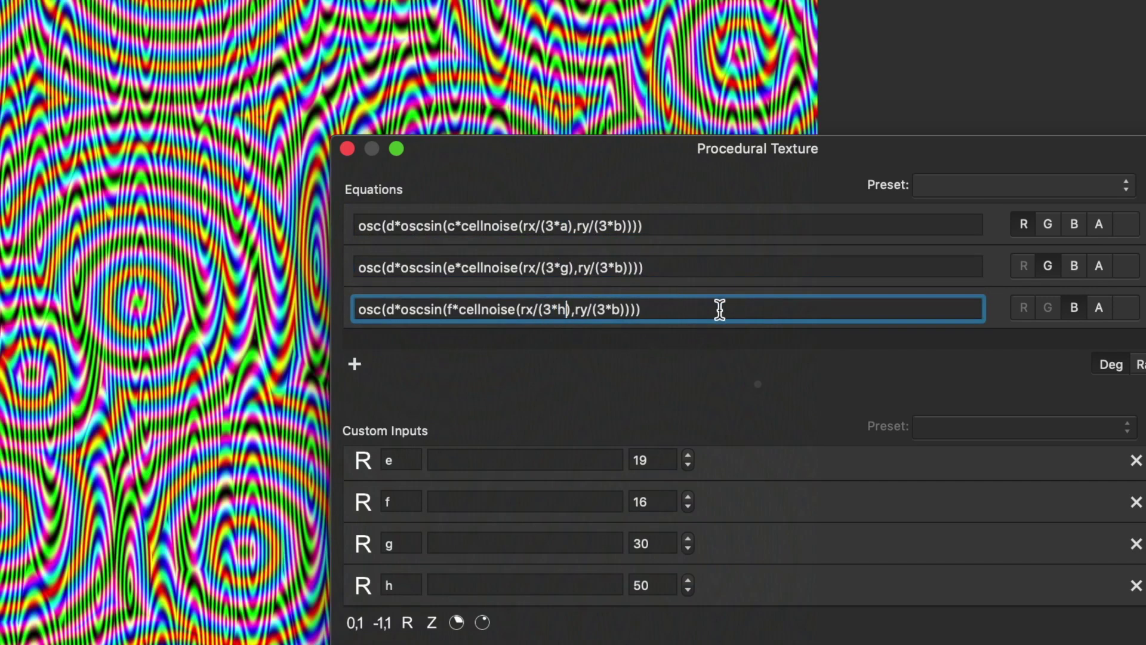
{"action": "key", "text": "Return"}
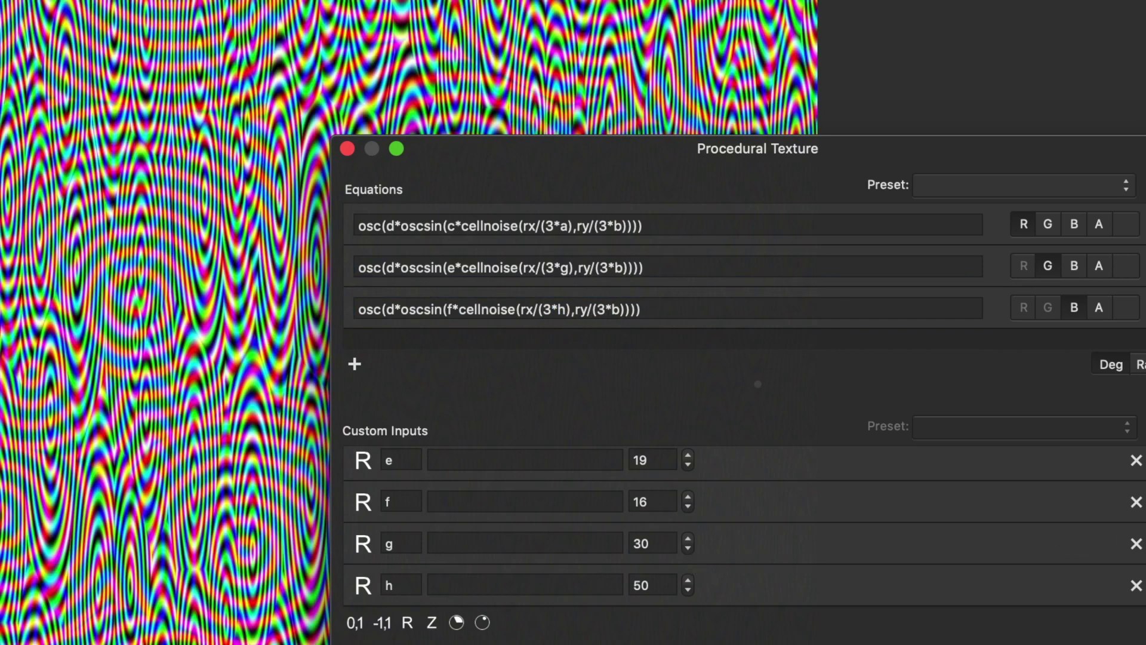
- Raise custom input g to 130 and custom input h to 170
{"action": "scroll", "coordinate": [745, 527], "scroll_direction": "up", "scroll_amount": 5}
{"action": "scroll", "coordinate": [745, 527], "scroll_direction": "down", "scroll_amount": 5}
{"action": "left_click_drag", "start_coordinate": [648, 545], "coordinate": [617, 540]}
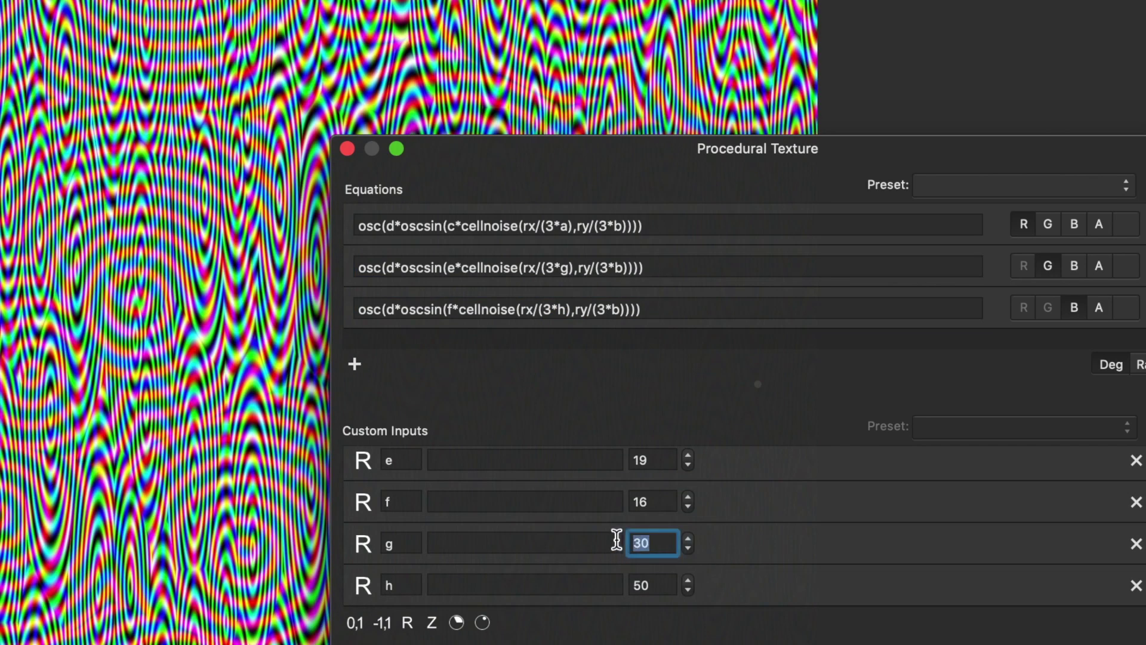
{"action": "type", "text": "130"}
{"action": "key", "text": "Return"}
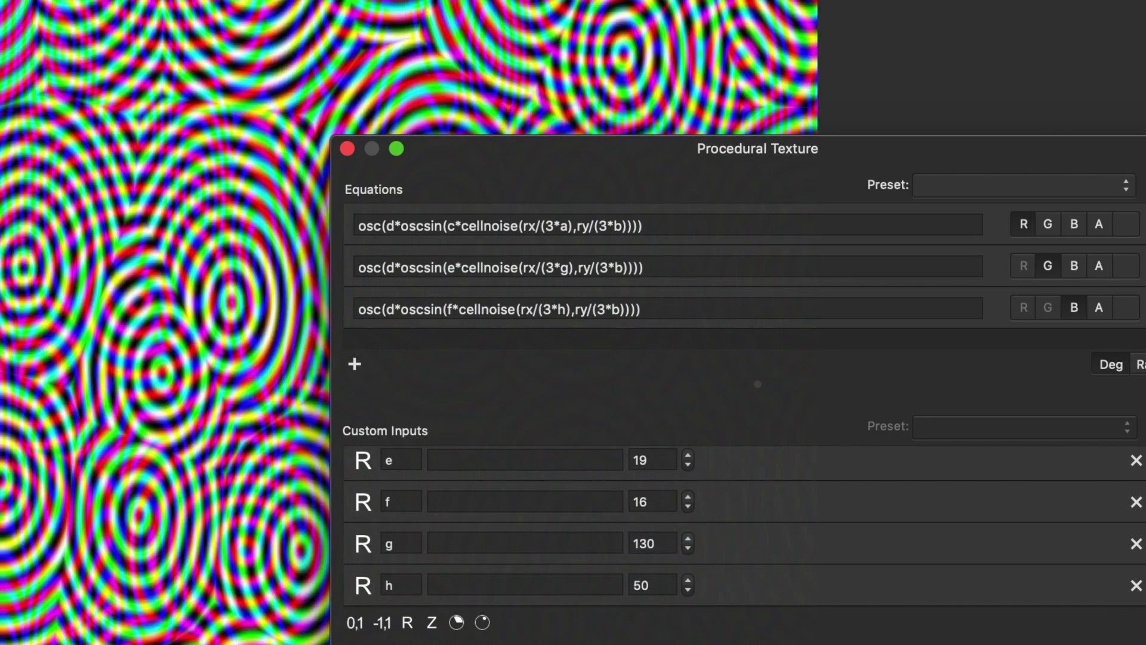
{"action": "left_click_drag", "start_coordinate": [665, 583], "coordinate": [603, 583]}
{"action": "type", "text": "1"}
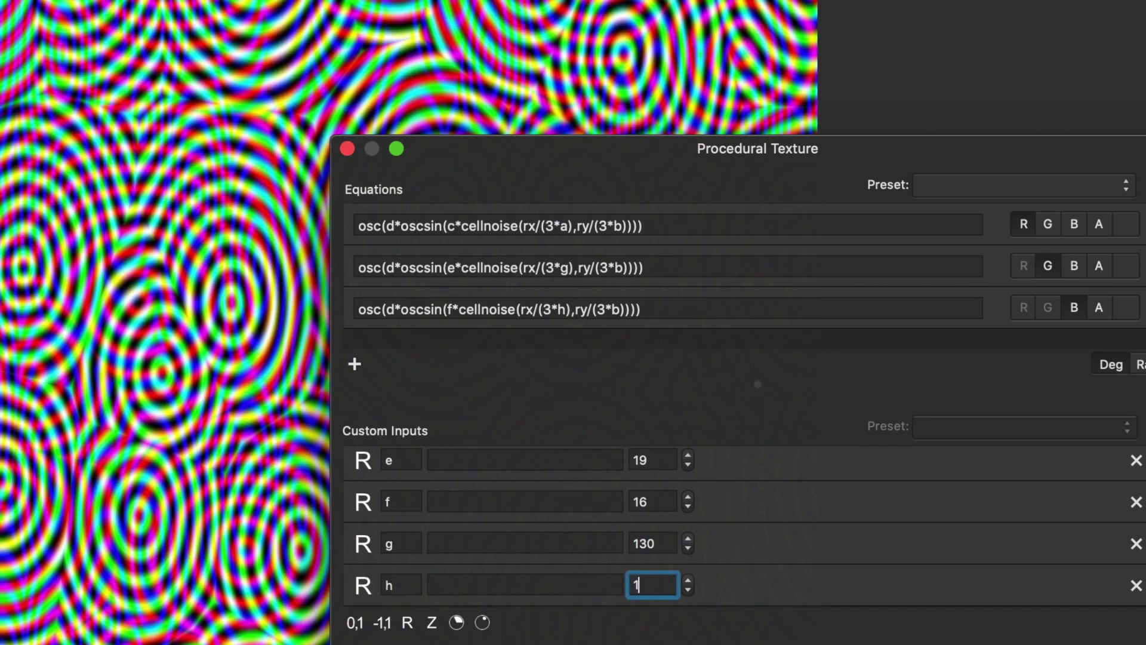
{"action": "type", "text": "70"}
{"action": "key", "text": "Return"}
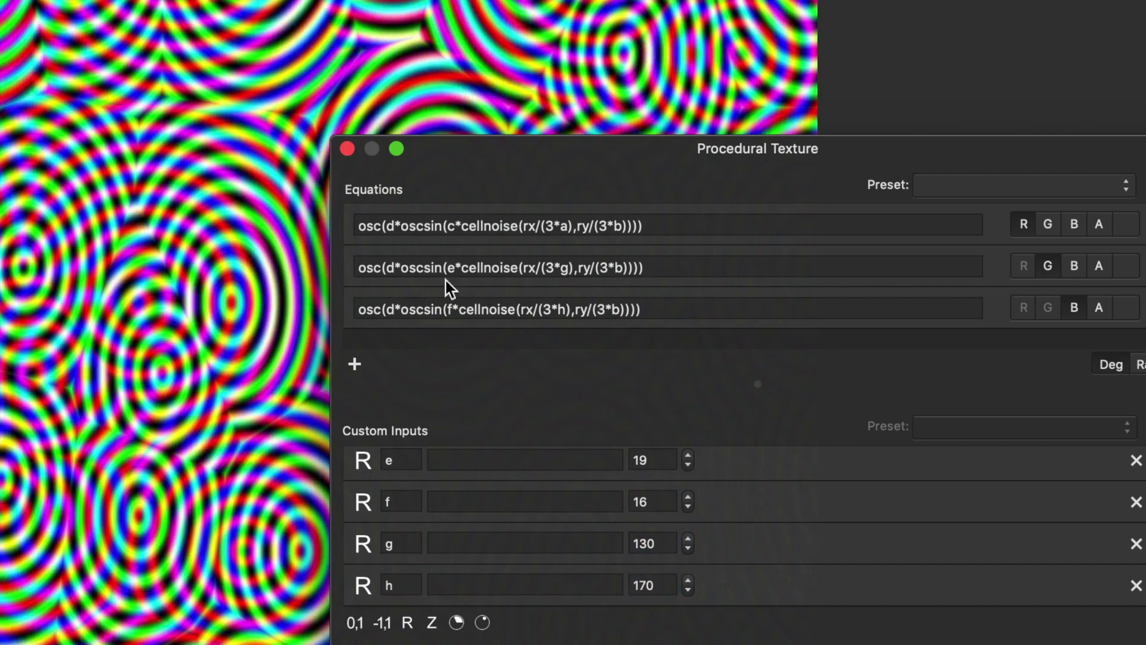
- Add two more real-number custom inputs, i and j, and set them to 190 and 130
{"action": "double_click", "coordinate": [618, 225]}
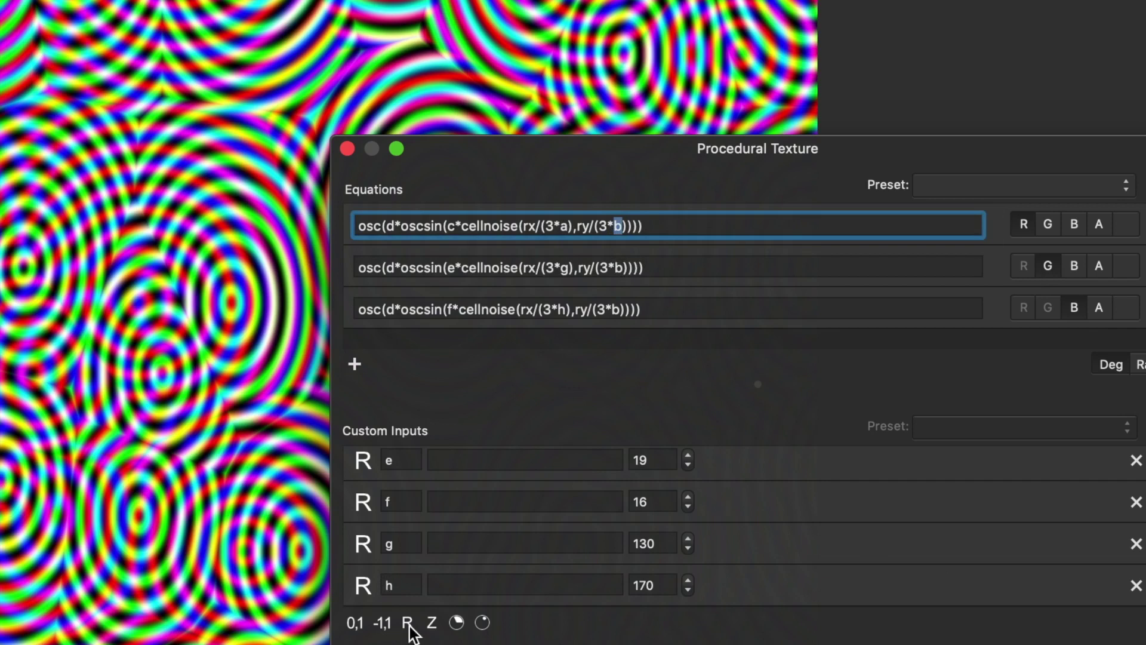
{"action": "scroll", "coordinate": [1134, 537], "scroll_direction": "down", "scroll_amount": 3}
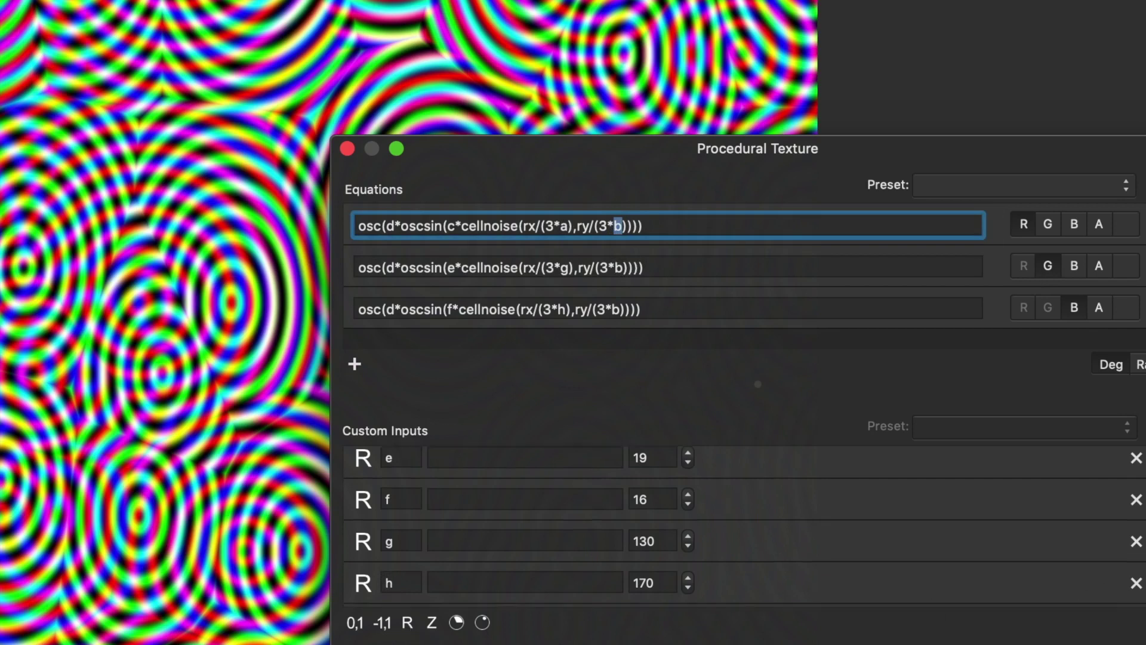
{"action": "left_click", "coordinate": [653, 543]}
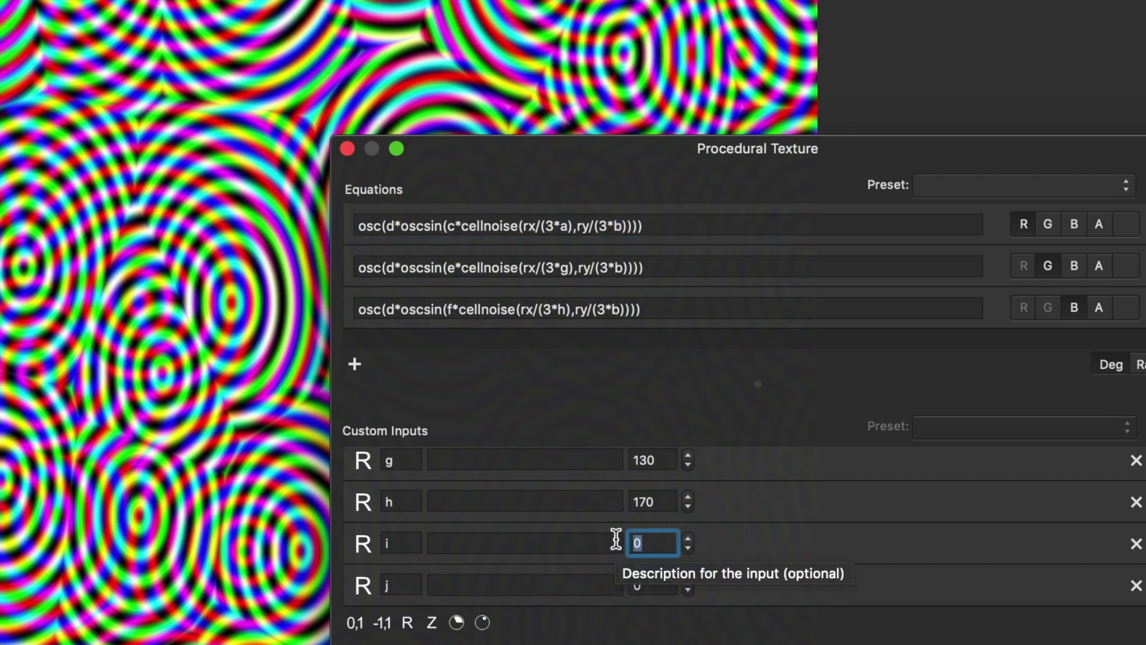
{"action": "type", "text": "190"}
{"action": "key", "text": "Return"}
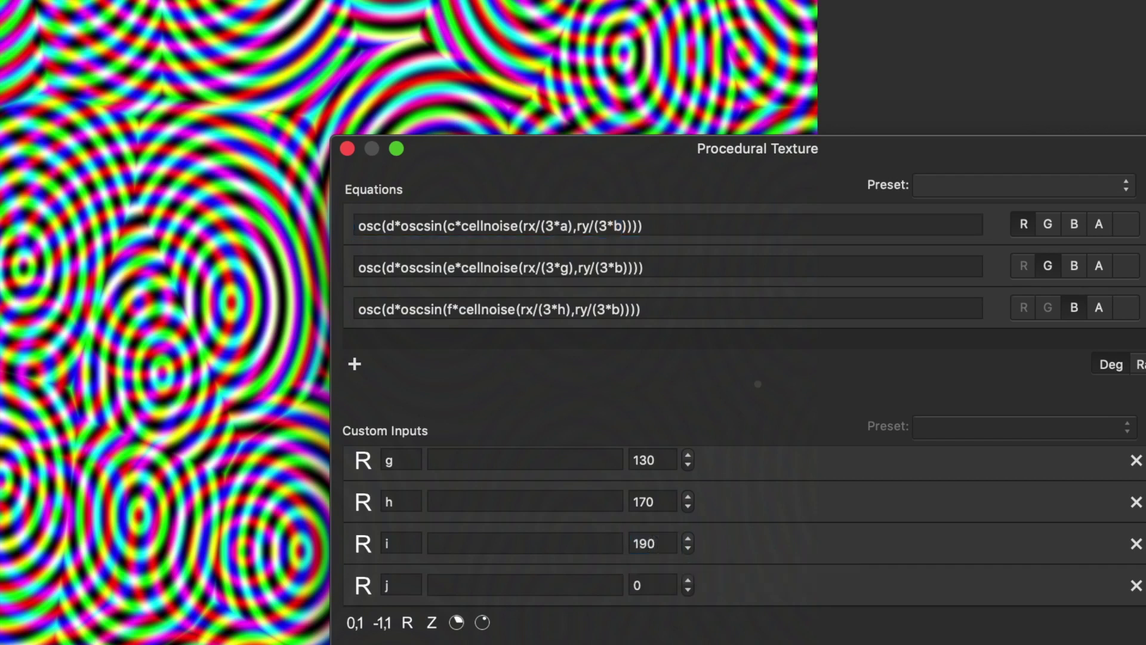
{"action": "left_click", "coordinate": [647, 587]}
{"action": "type", "text": "130"}
- Replace b with i in the green equation and j in the blue equation, and set custom input i to 250
{"action": "left_click", "coordinate": [620, 268]}
{"action": "double_click", "coordinate": [620, 268]}
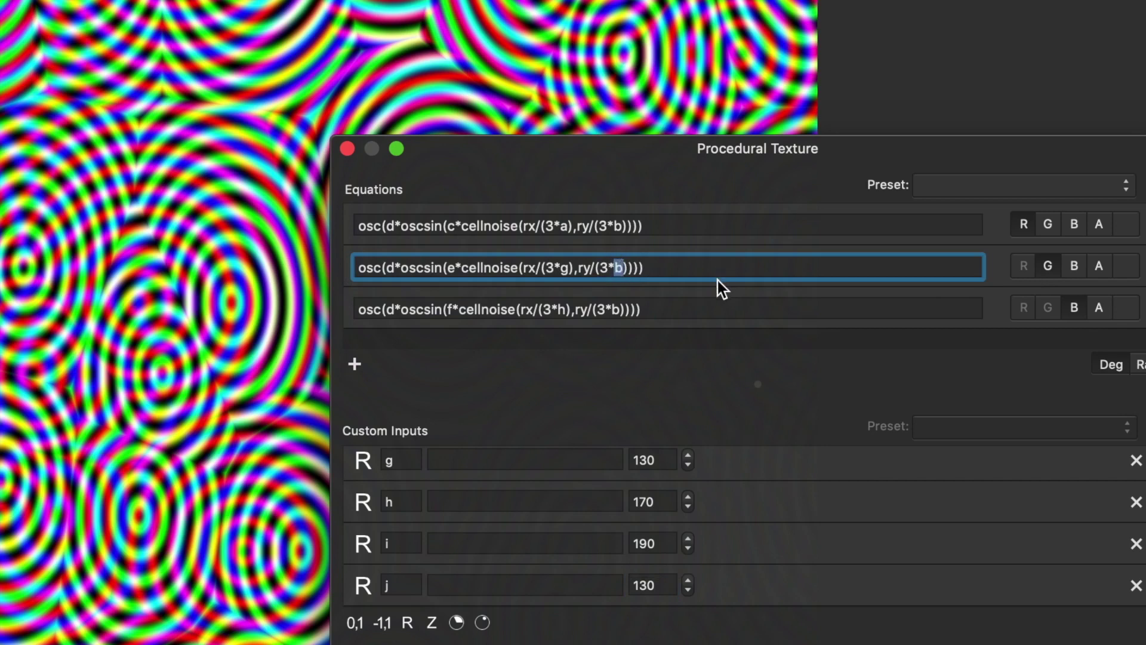
{"action": "type", "text": "i"}
{"action": "double_click", "coordinate": [616, 309]}
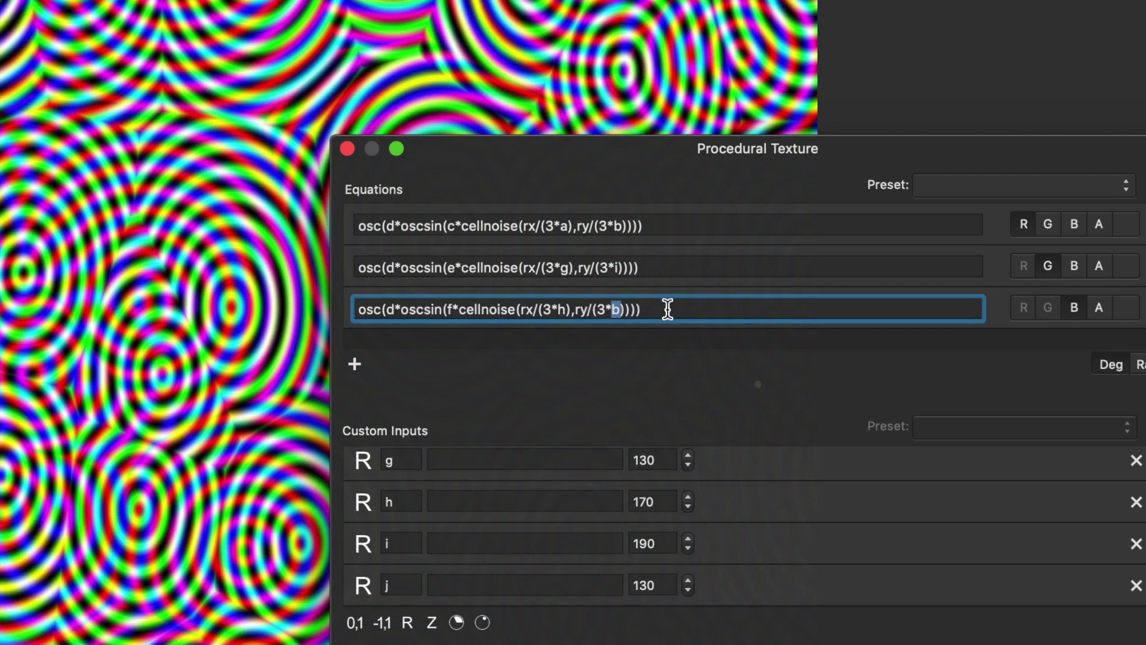
{"action": "type", "text": "j"}
{"action": "key", "text": "Return"}
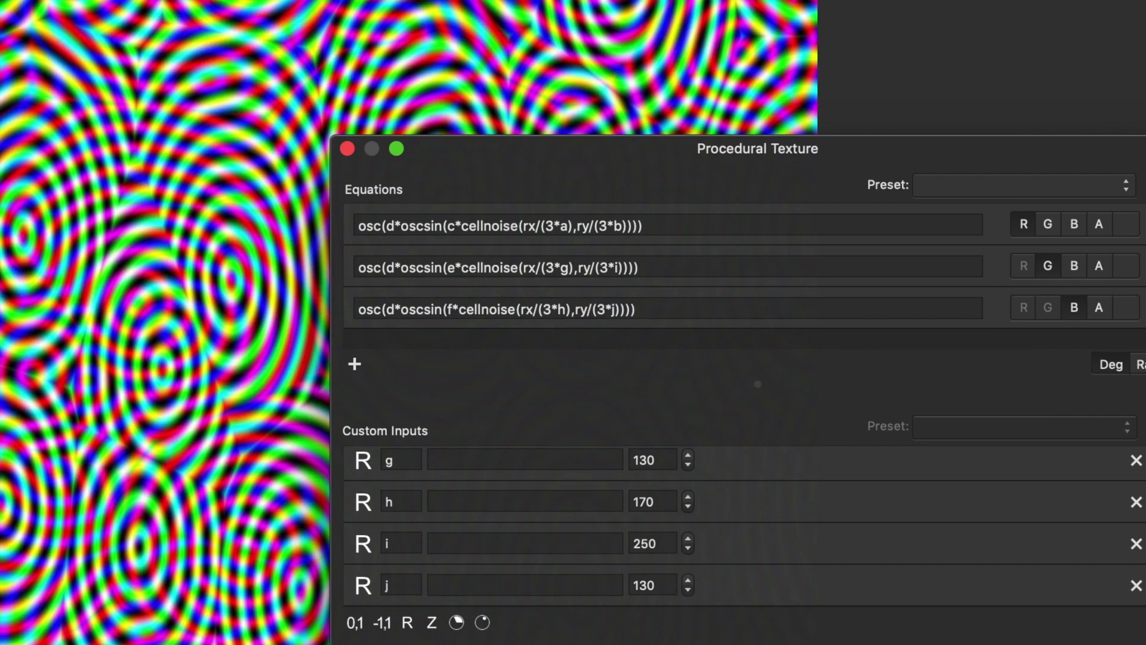
{"action": "left_click", "coordinate": [1144, 191]}
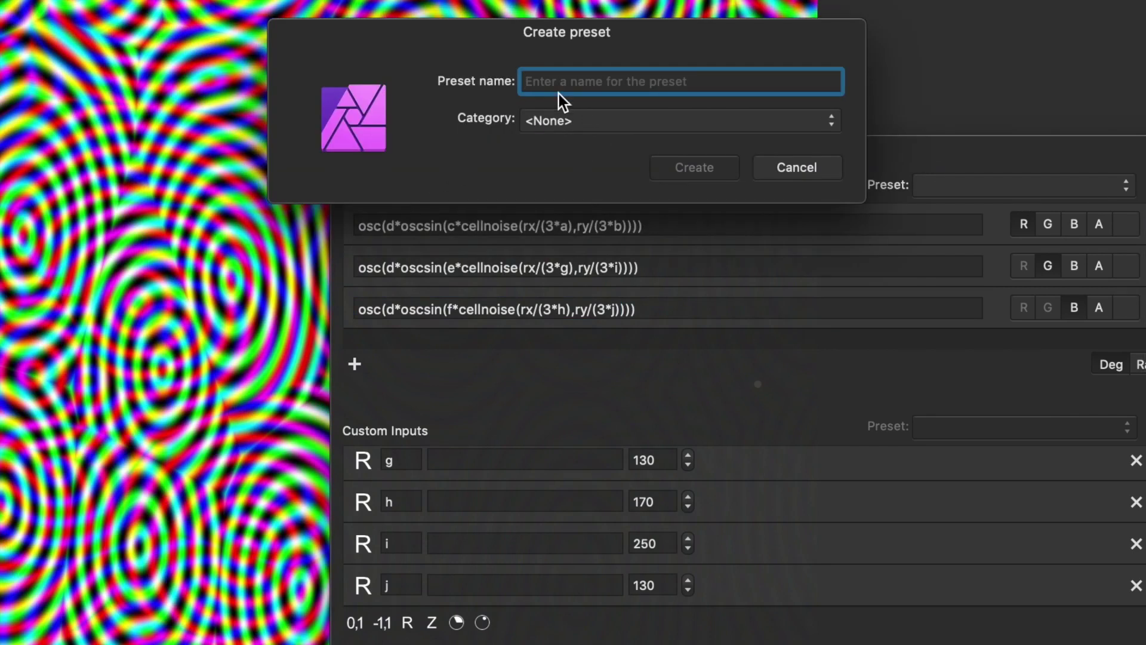
{"action": "type", "text": "C"}
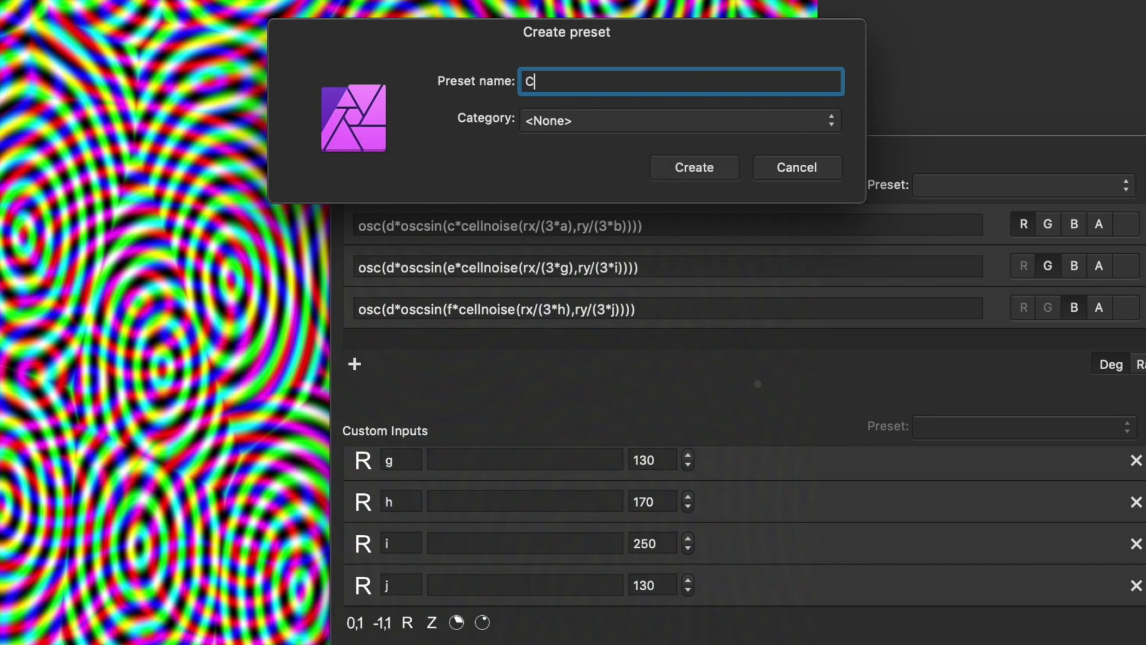
{"action": "type", "text": "ontour Noise Colo"}
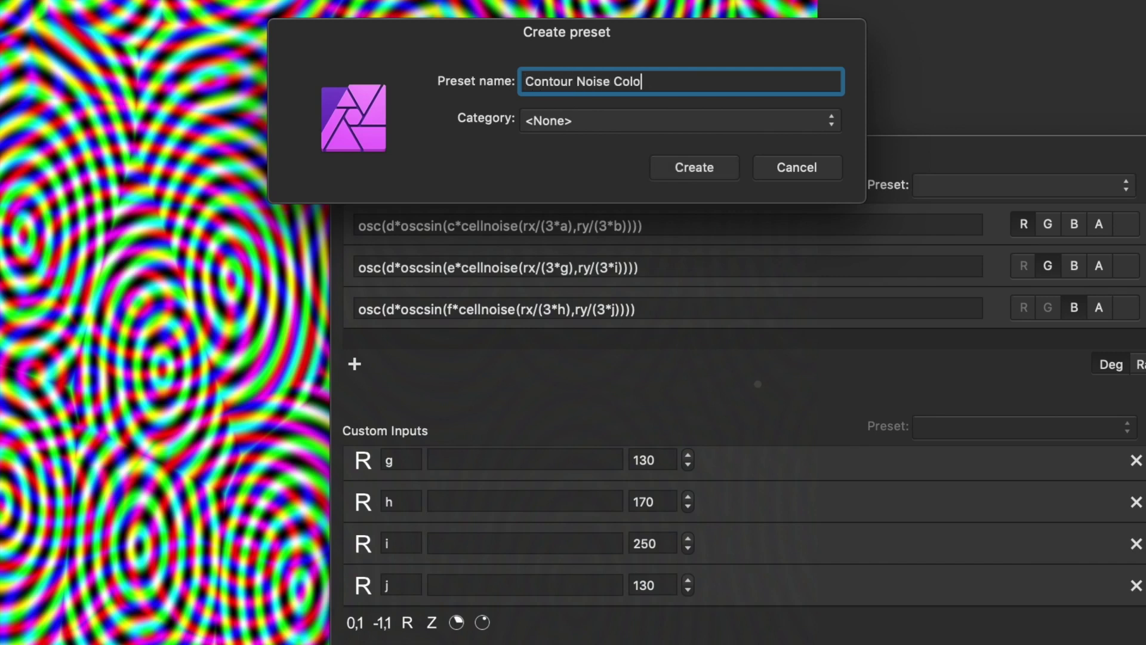
{"action": "type", "text": "ur 1"}
{"action": "left_click", "coordinate": [550, 125]}
{"action": "left_click", "coordinate": [579, 191]}
{"action": "left_click", "coordinate": [795, 171]}
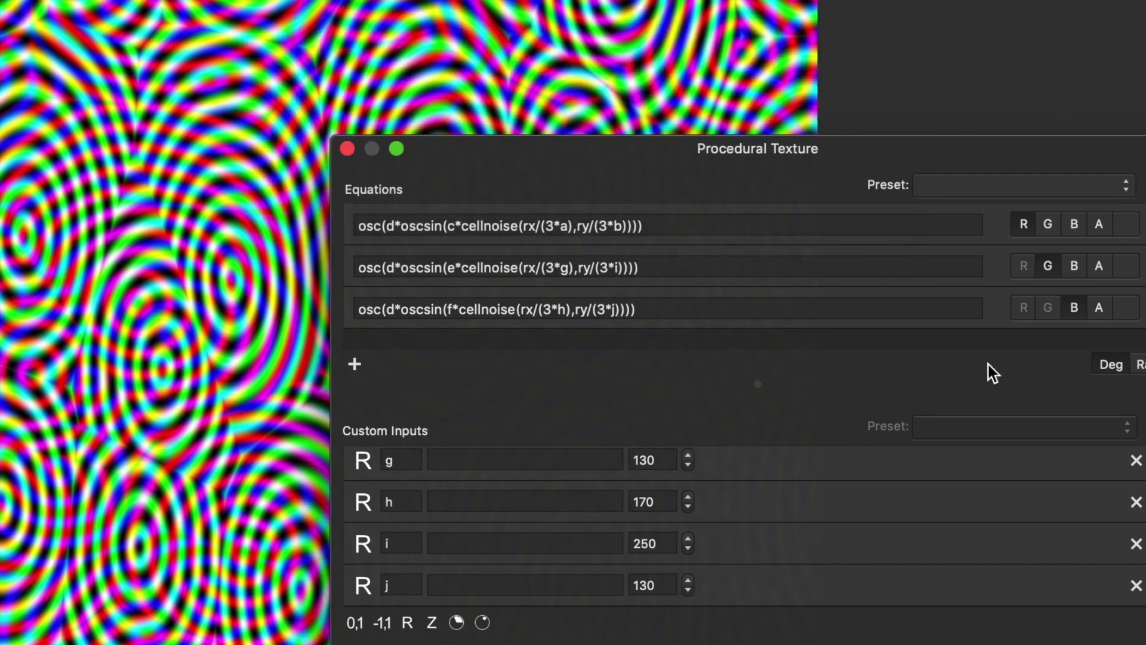
{"action": "left_click", "coordinate": [1027, 185]}
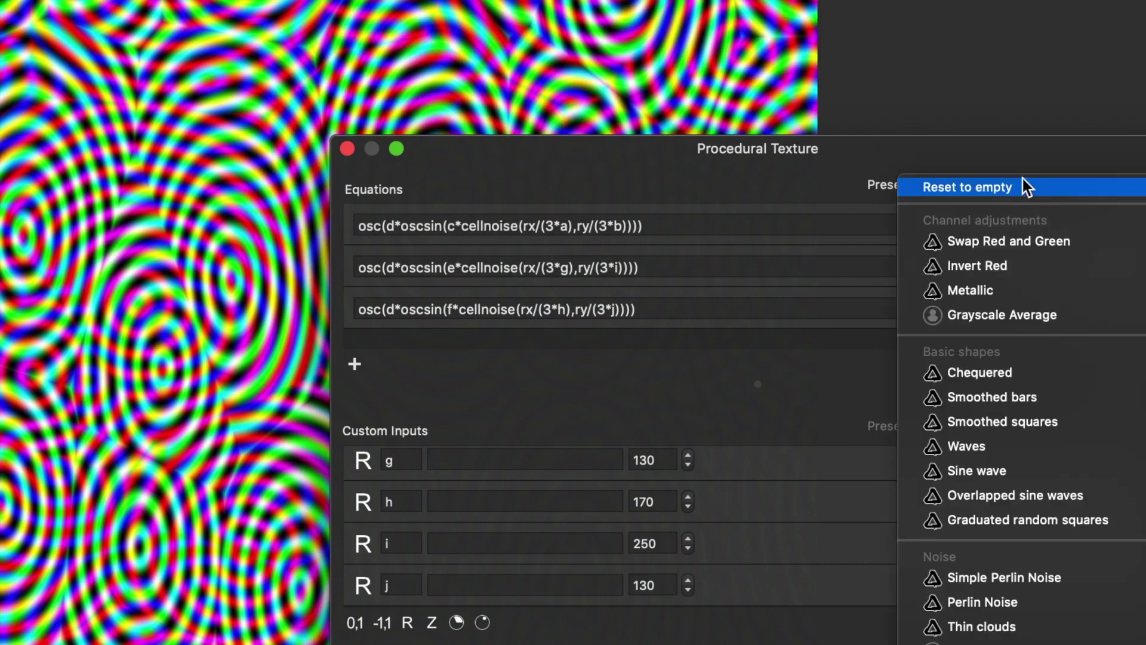
{"action": "left_click", "coordinate": [822, 175]}
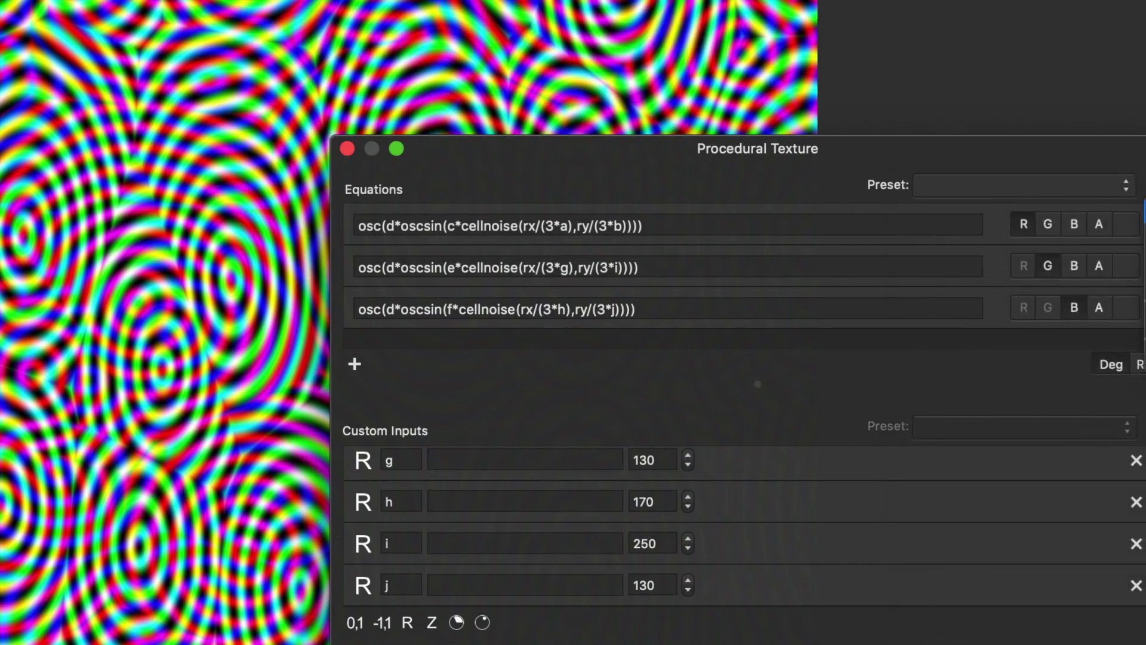
- Save the equations as a preset named "Colourful contour noise 1" in the Noise category
{"action": "left_click", "coordinate": [1145, 185]}
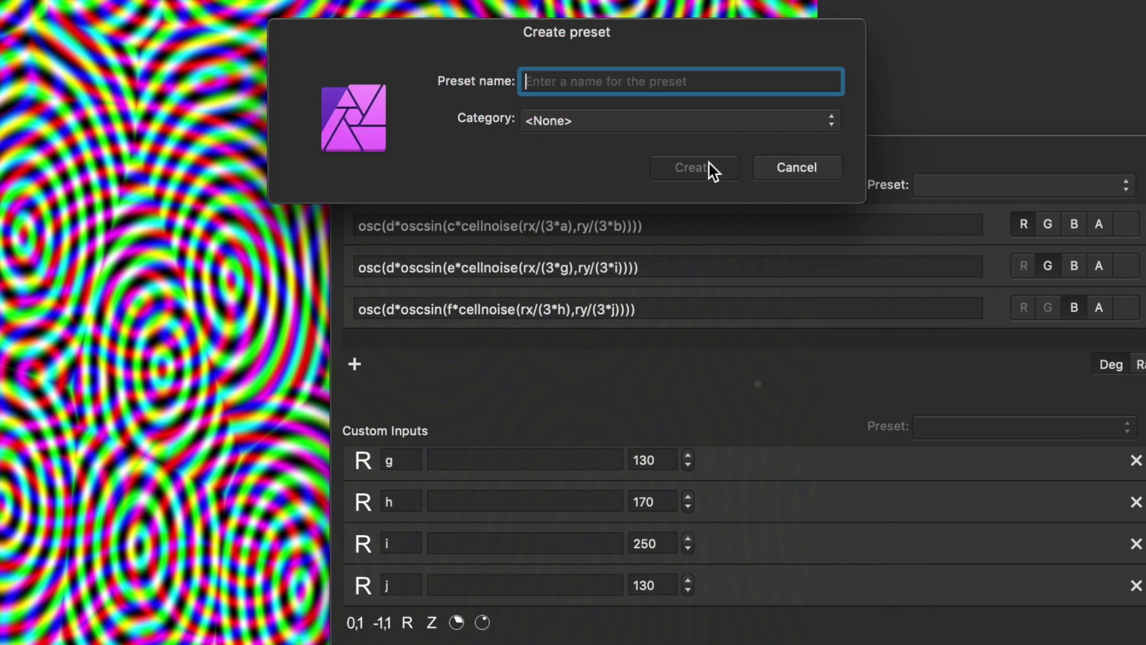
{"action": "type", "text": "C"}
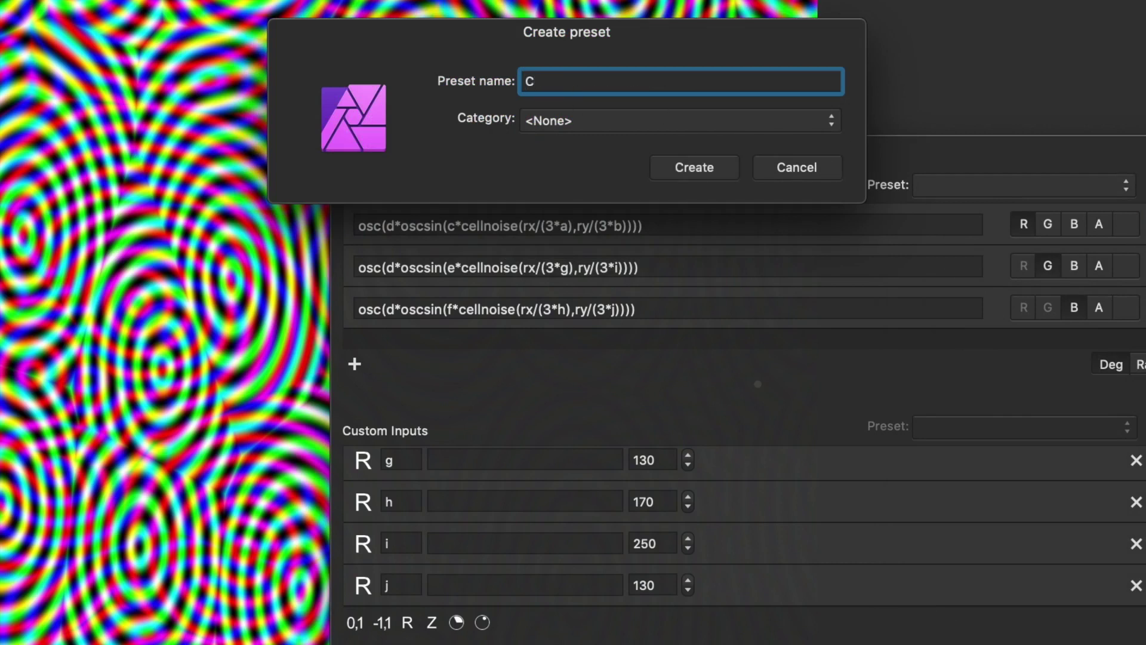
{"action": "type", "text": "olourful contour noise 1"}
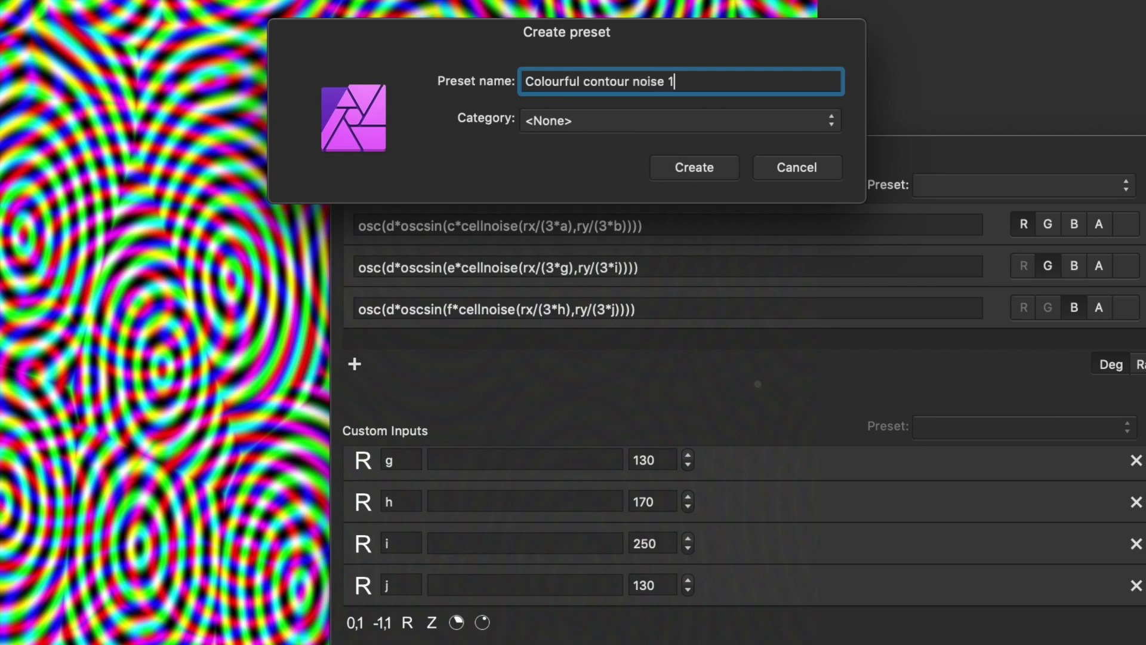
{"action": "left_click", "coordinate": [640, 123]}
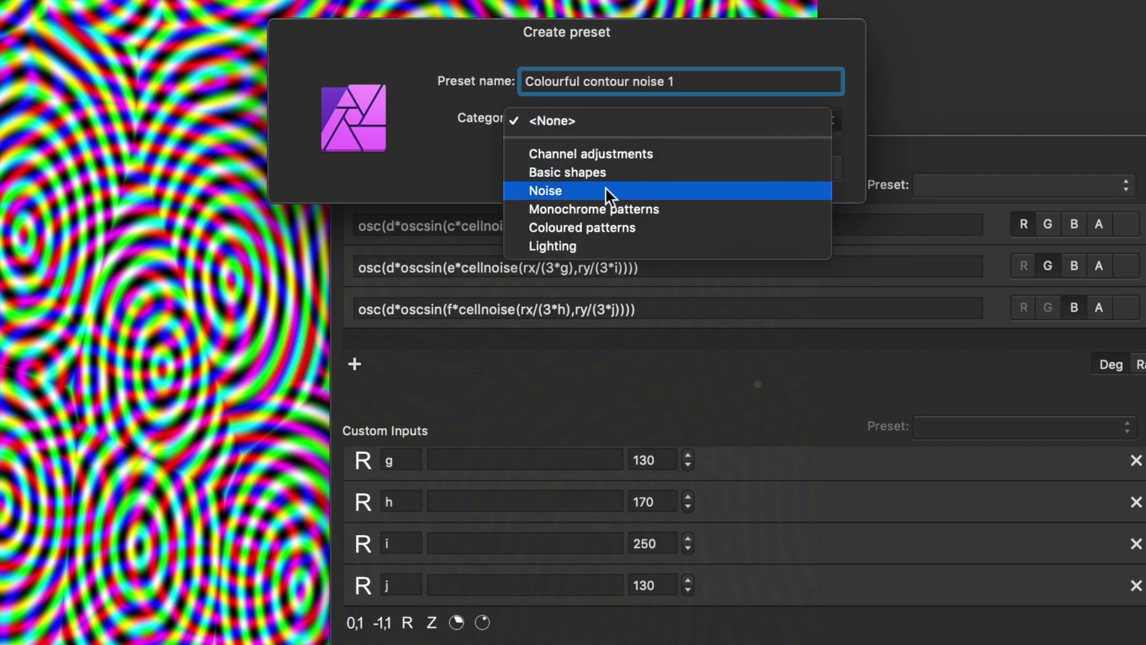
{"action": "left_click", "coordinate": [602, 189]}
{"action": "left_click", "coordinate": [697, 170]}
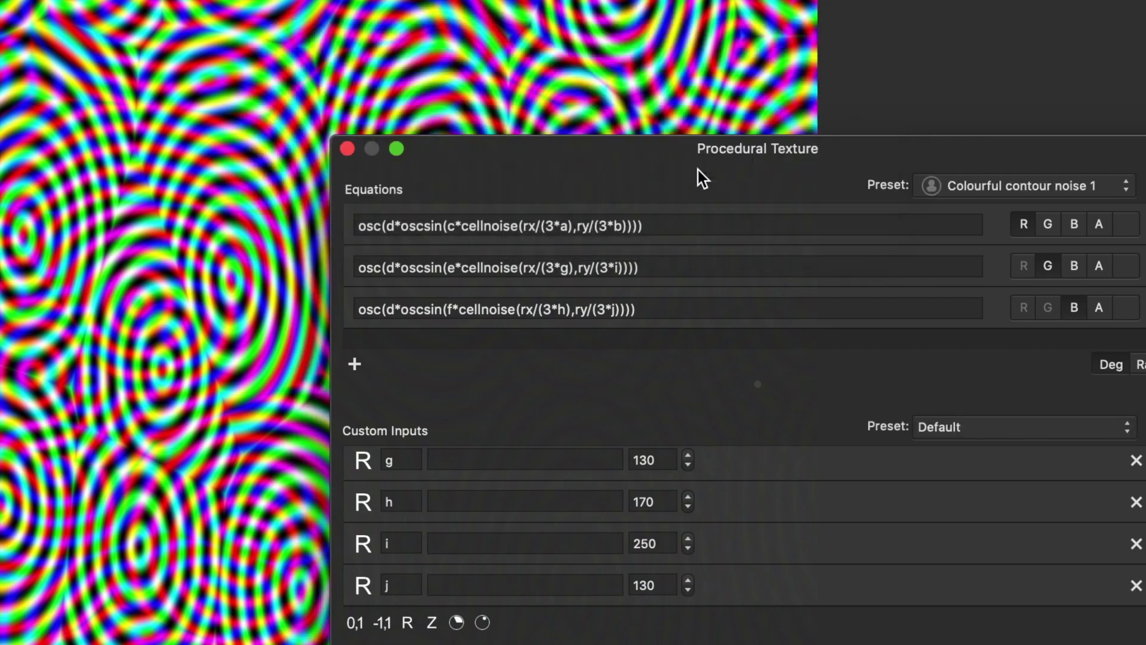
- Load the Circular noise 1 preset for comparison and return to Colourful contour noise 1
{"action": "left_click", "coordinate": [1018, 192]}
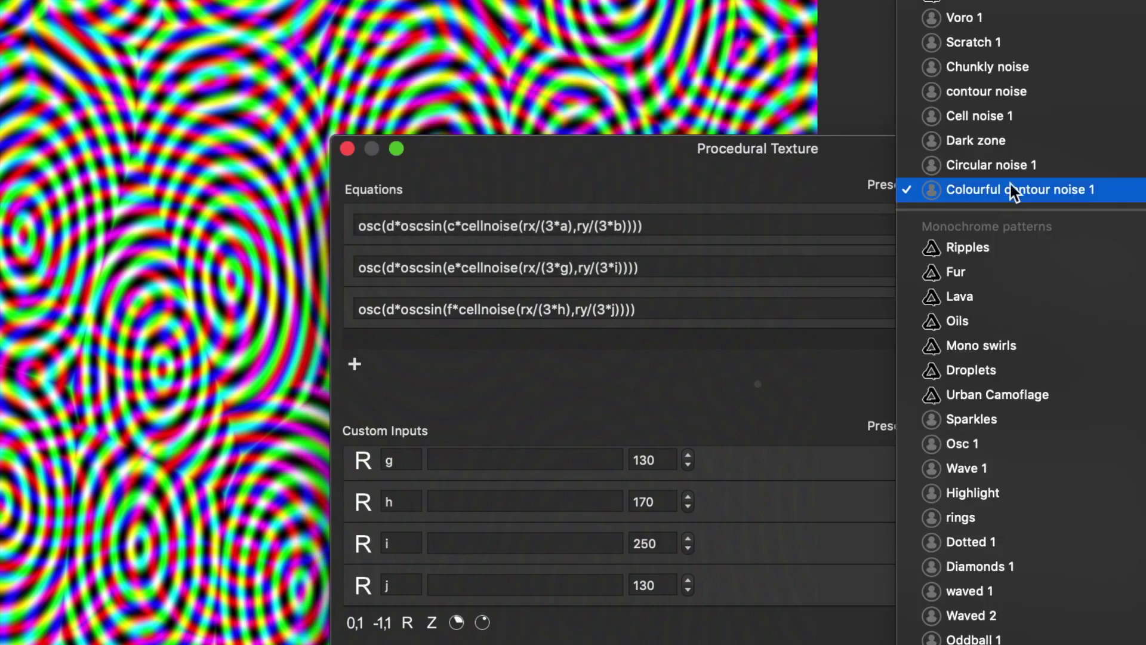
{"action": "left_click", "coordinate": [987, 171]}
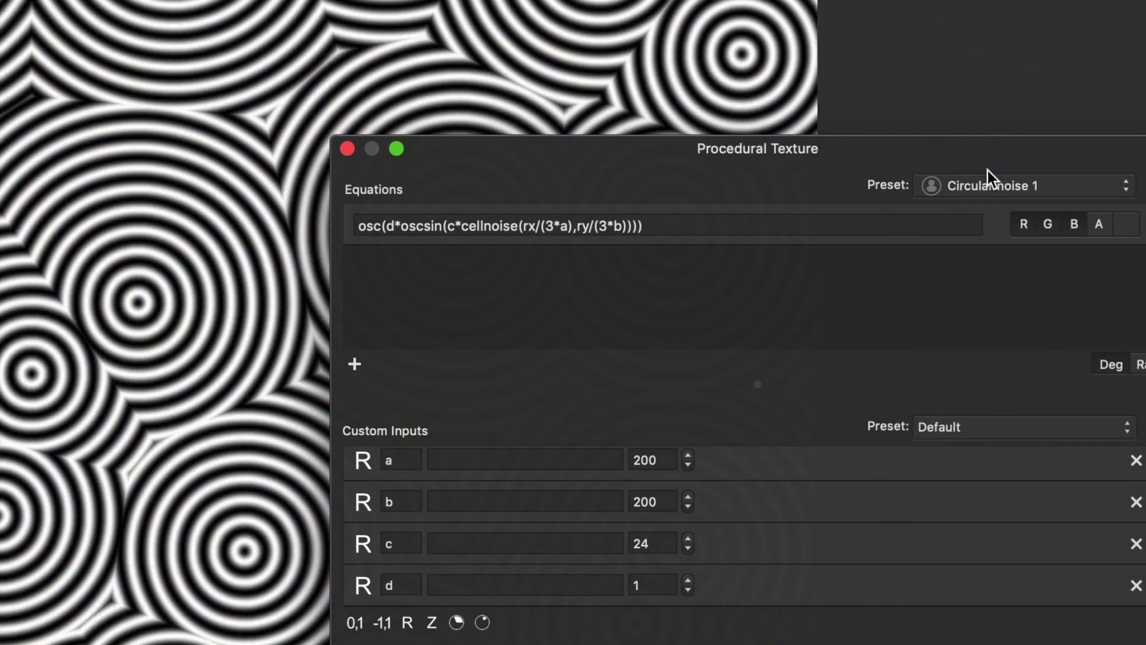
{"action": "left_click", "coordinate": [990, 190]}
{"action": "left_click", "coordinate": [989, 215]}
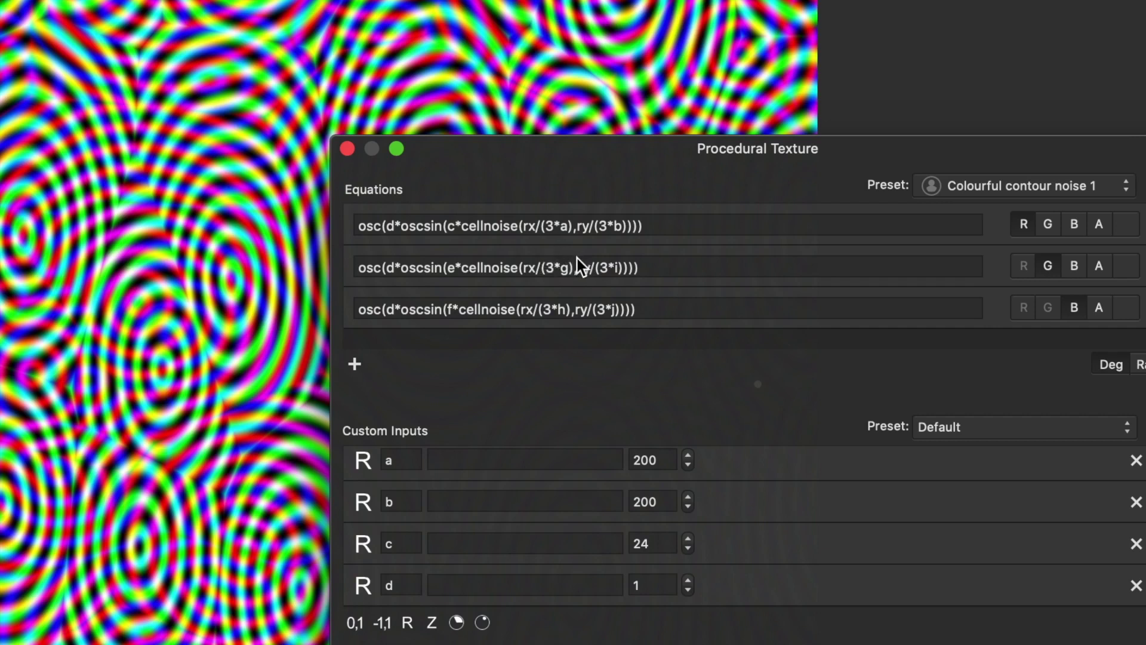
- Apply the Procedural Texture with the Colourful contour noise 1 equations to the pixel layer
{"action": "left_click", "coordinate": [657, 225]}
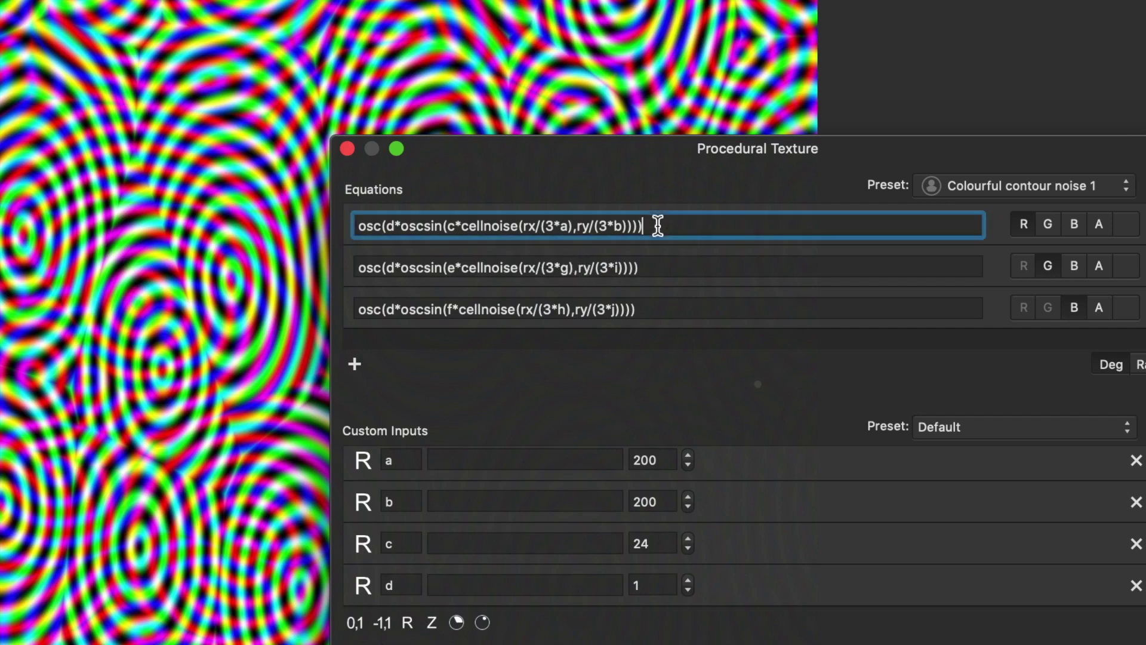
{"action": "left_click_drag", "start_coordinate": [675, 222], "coordinate": [308, 209]}
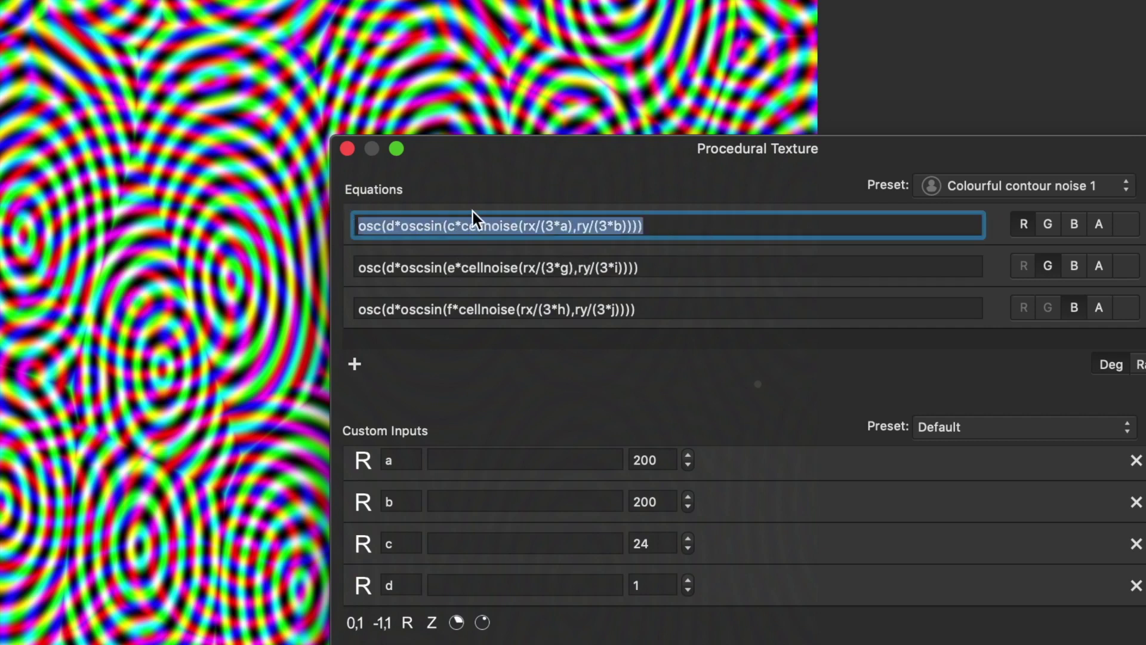
{"action": "left_click", "coordinate": [673, 229]}
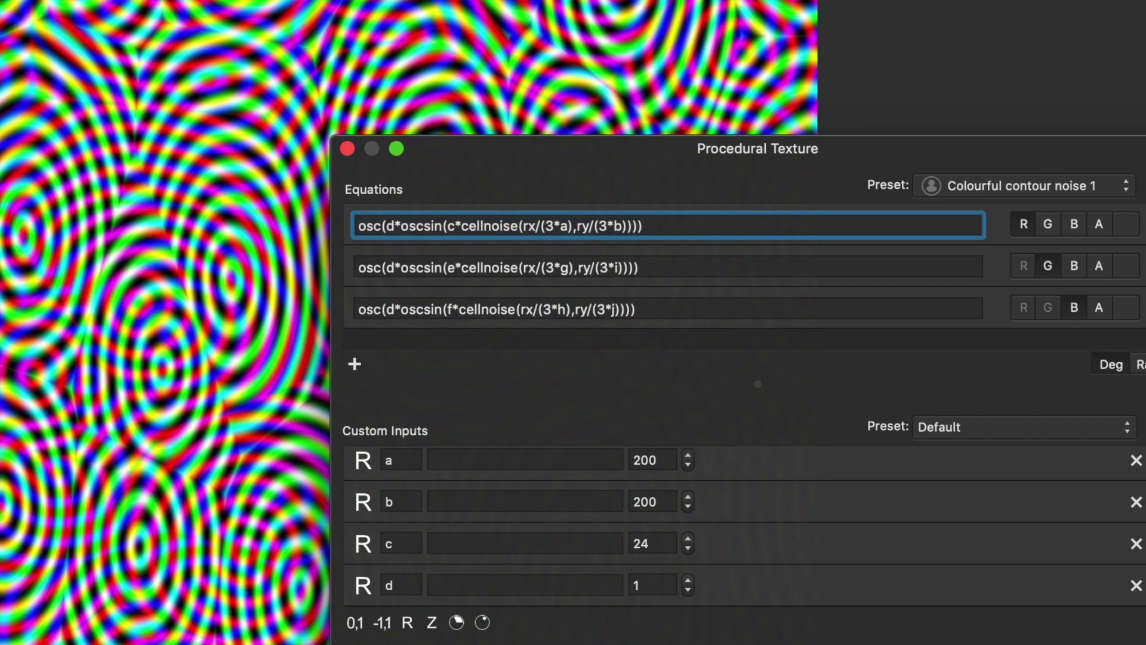
{"action": "left_click", "coordinate": [1143, 642]}
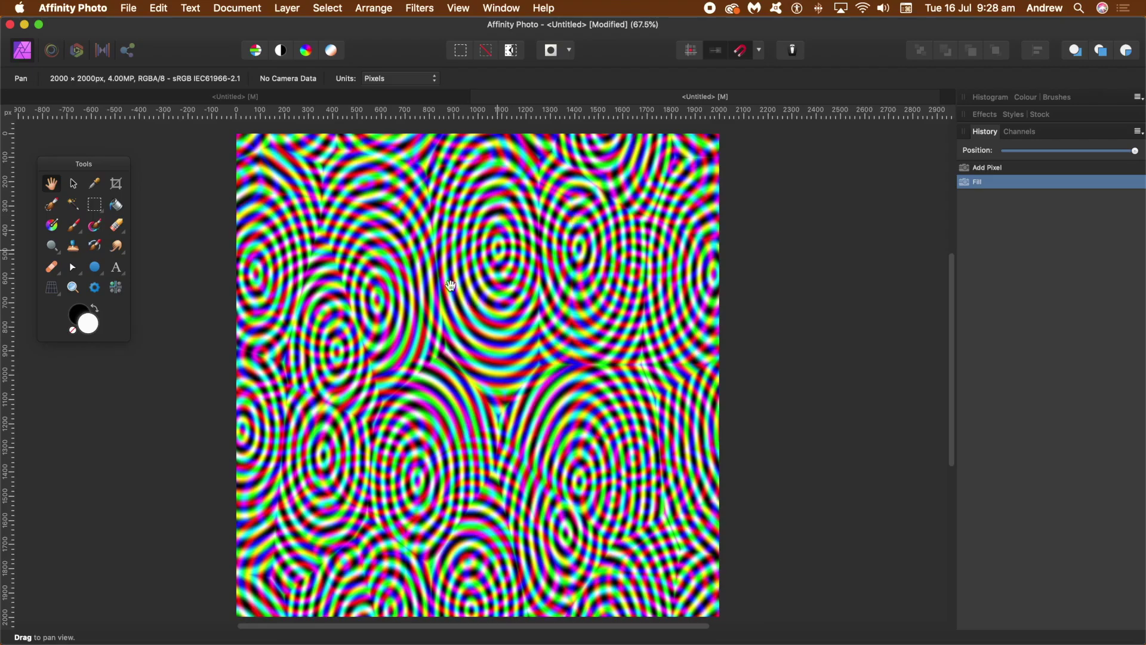
- Start a Deform distortion on the texture layer and place four handles, two in the upper half and two in the lower half
{"action": "left_click", "coordinate": [421, 9]}
{"action": "mouse_move", "coordinate": [453, 81]}
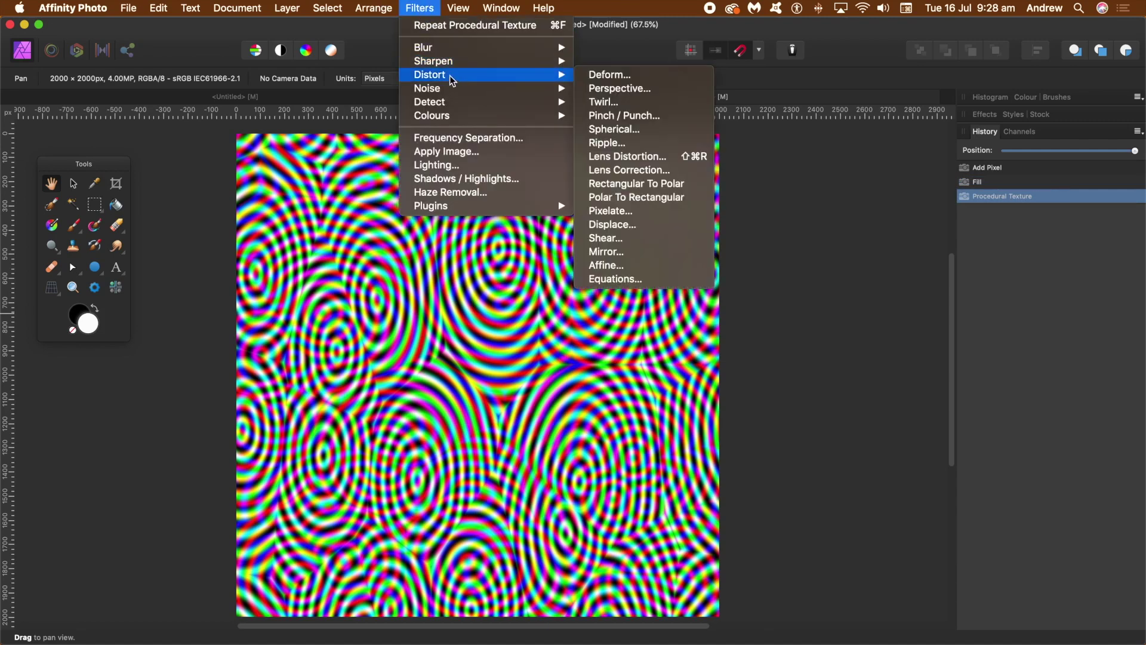
{"action": "left_click", "coordinate": [620, 75]}
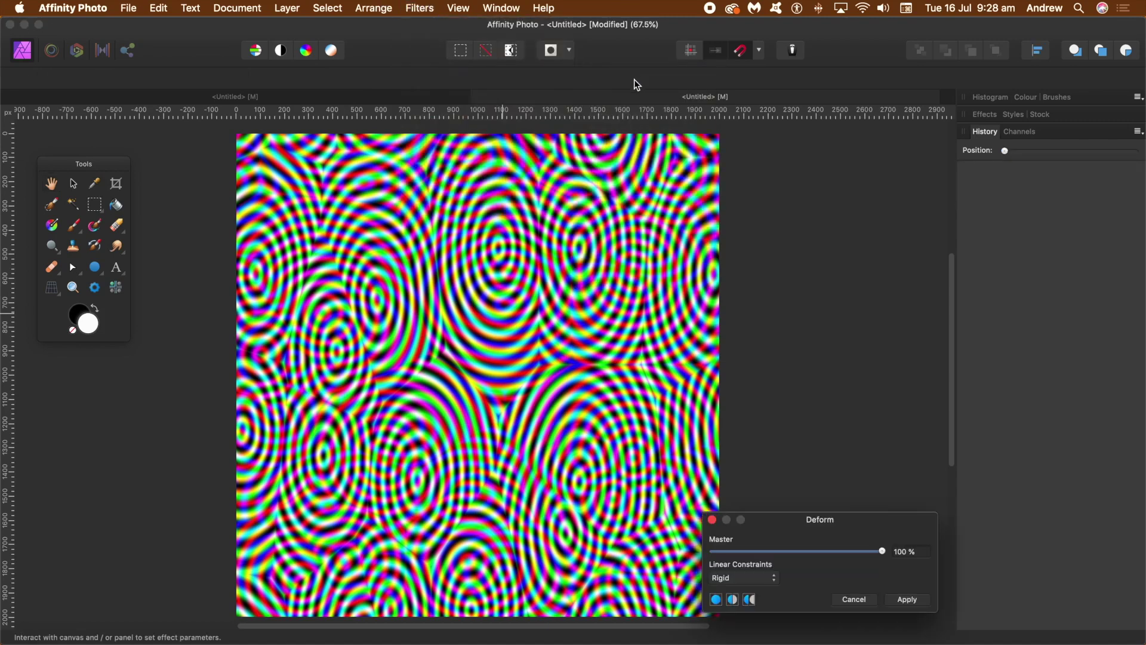
{"action": "left_click_drag", "start_coordinate": [823, 524], "coordinate": [574, 312]}
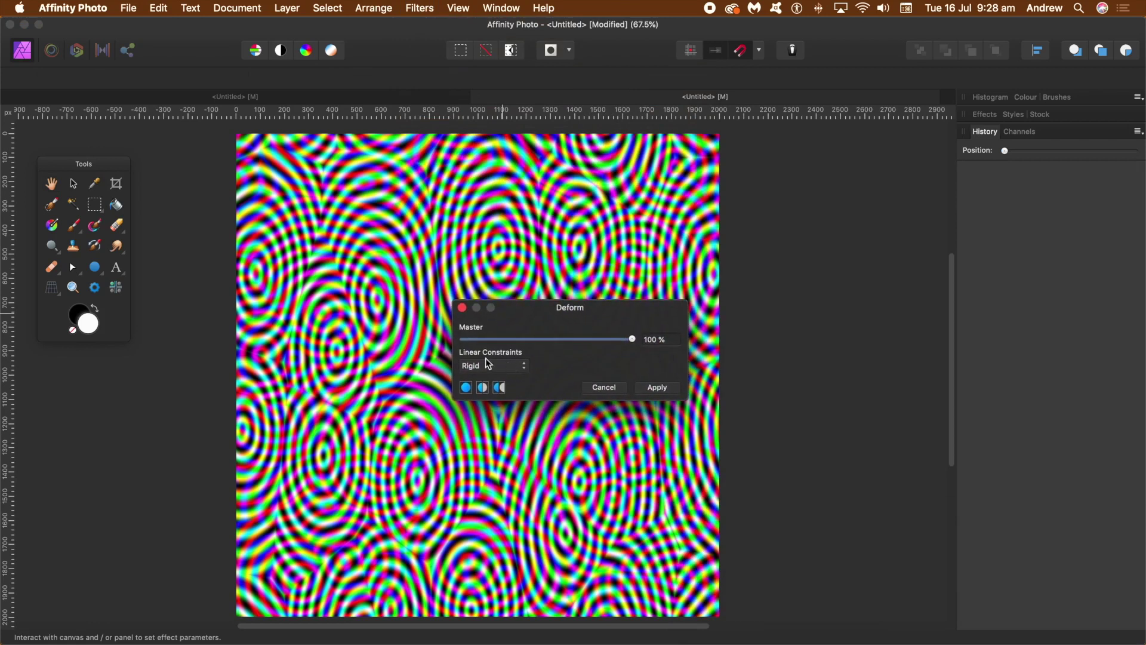
{"action": "left_click", "coordinate": [375, 234]}
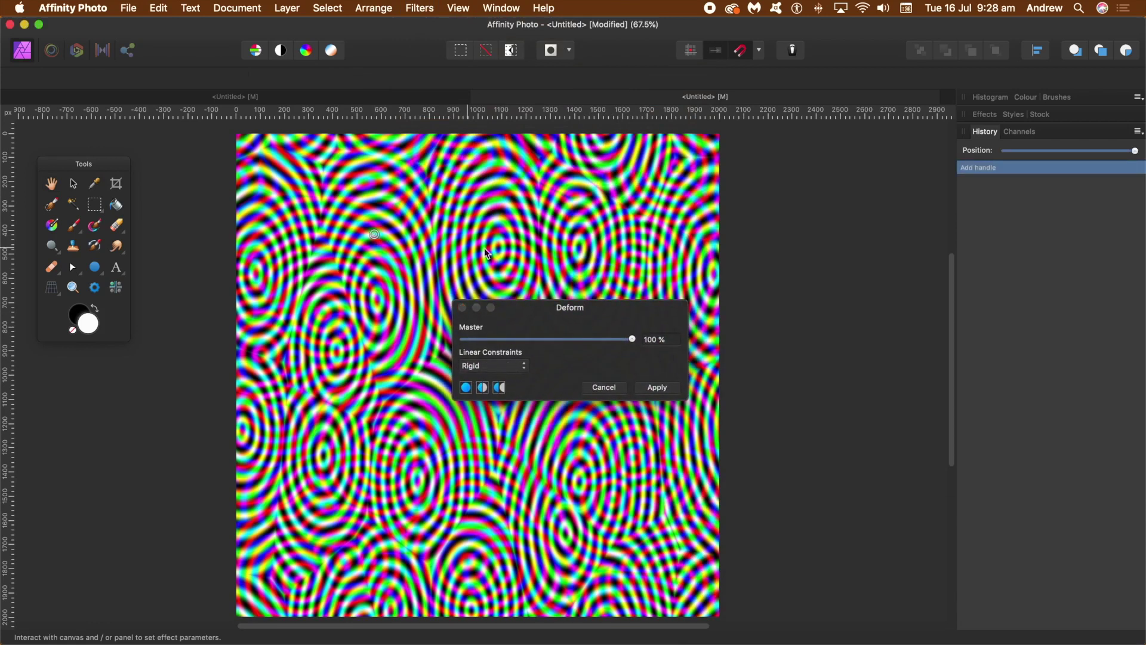
{"action": "left_click", "coordinate": [617, 266]}
{"action": "left_click", "coordinate": [345, 530]}
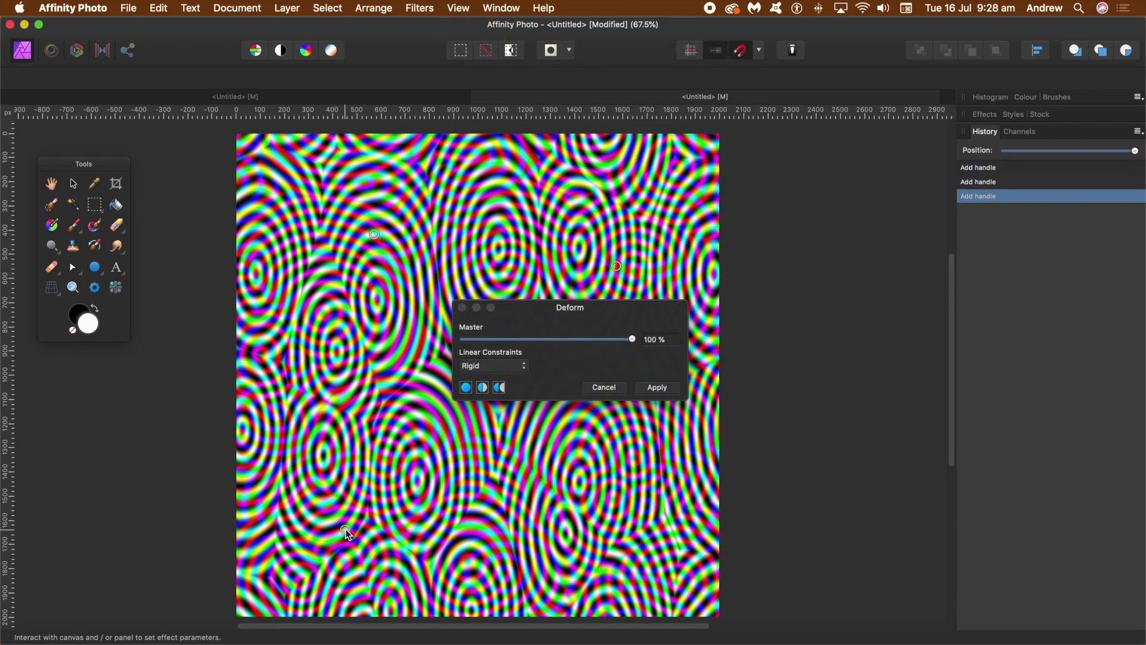
{"action": "left_click", "coordinate": [550, 446]}
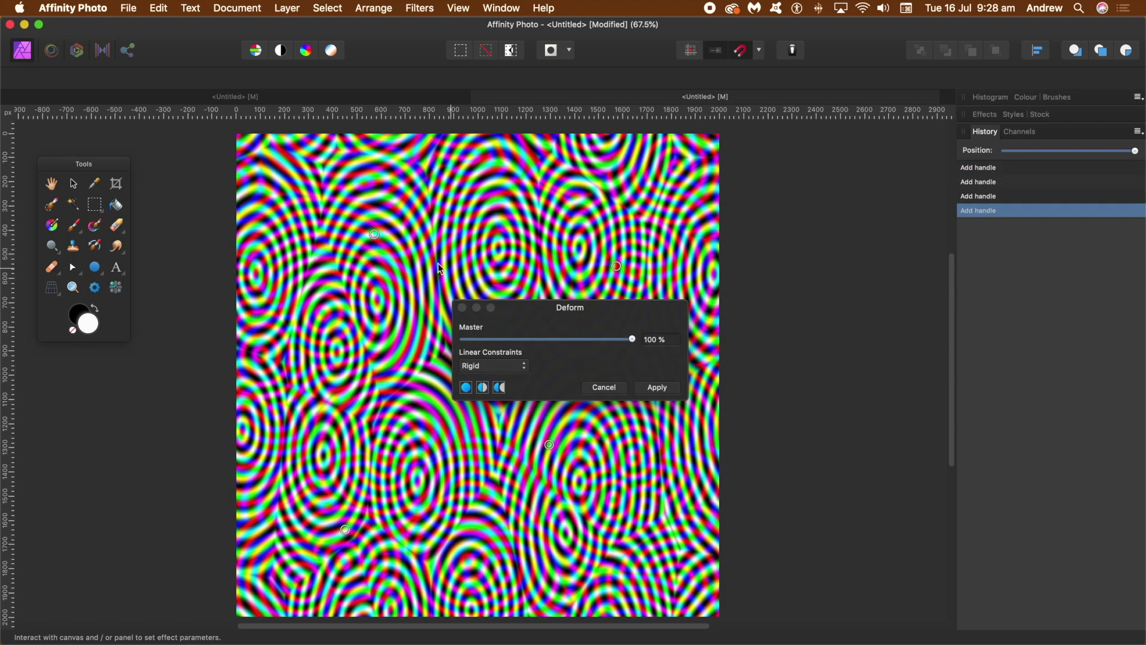
- Warp the texture by moving the handles across and beyond the canvas, adding and pulling two extra handles outward, and apply the Deform
{"action": "left_click_drag", "start_coordinate": [378, 234], "coordinate": [613, 486]}
{"action": "left_click_drag", "start_coordinate": [574, 215], "coordinate": [199, 71]}
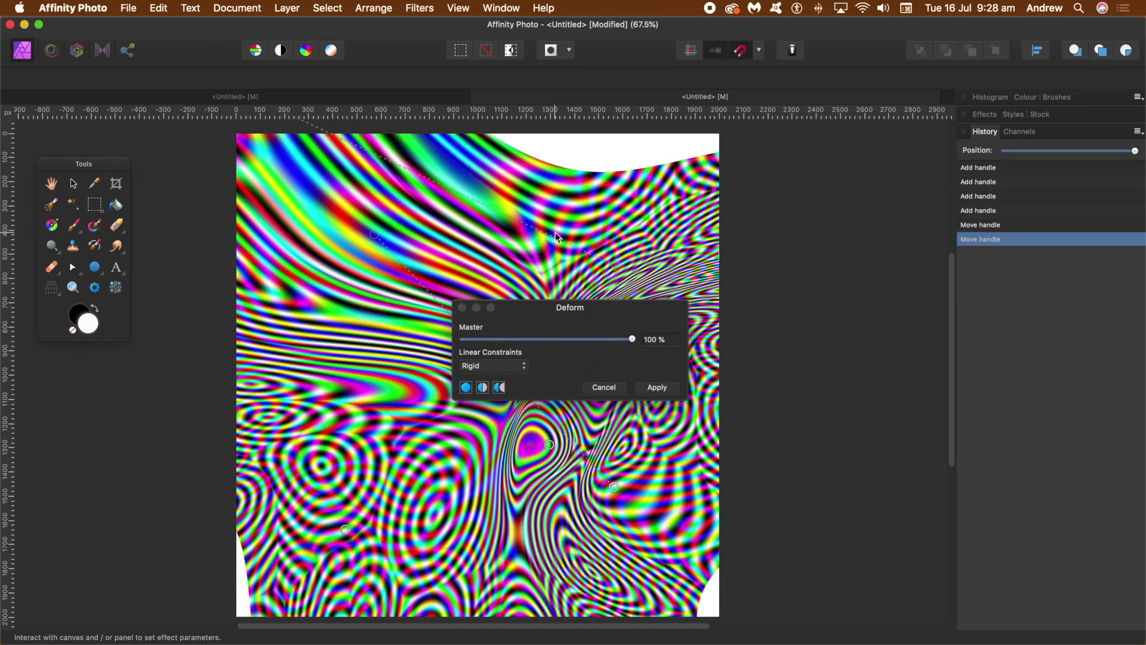
{"action": "left_click", "coordinate": [555, 232]}
{"action": "left_click_drag", "start_coordinate": [555, 231], "coordinate": [738, 155]}
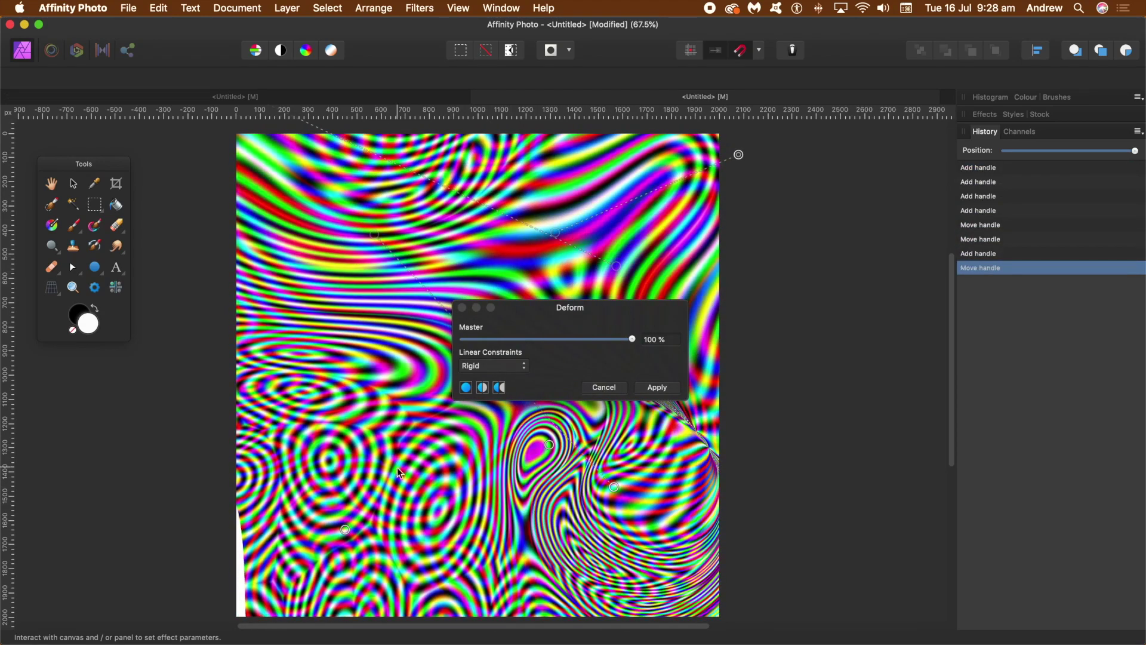
{"action": "left_click", "coordinate": [372, 488]}
{"action": "left_click_drag", "start_coordinate": [371, 488], "coordinate": [218, 588]}
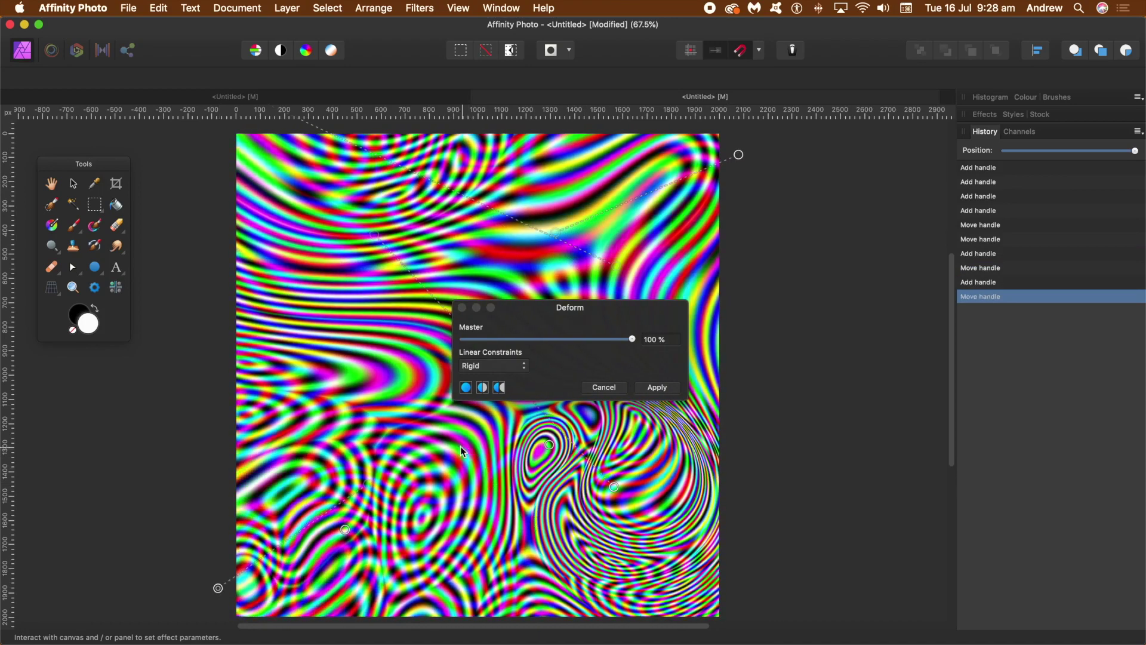
{"action": "left_click_drag", "start_coordinate": [549, 445], "coordinate": [625, 595]}
{"action": "left_click", "coordinate": [656, 387]}
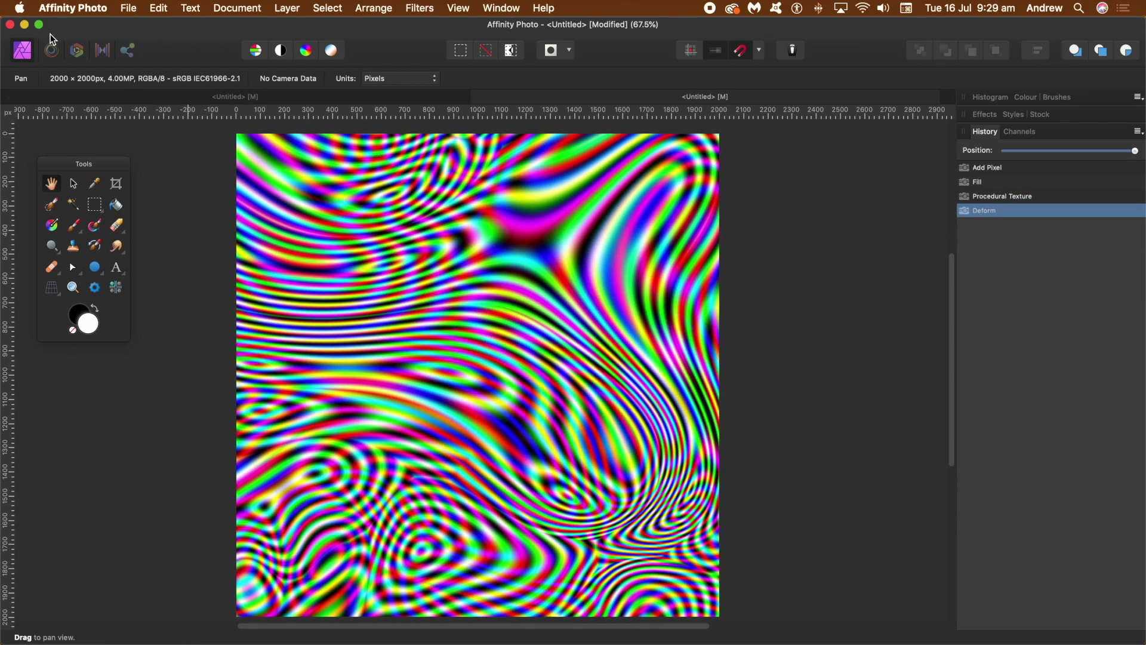
- Add a live Procedural Texture filter layer and load the Colourful contour noise 1 preset
{"action": "left_click", "coordinate": [289, 8]}
{"action": "mouse_move", "coordinate": [317, 178]}
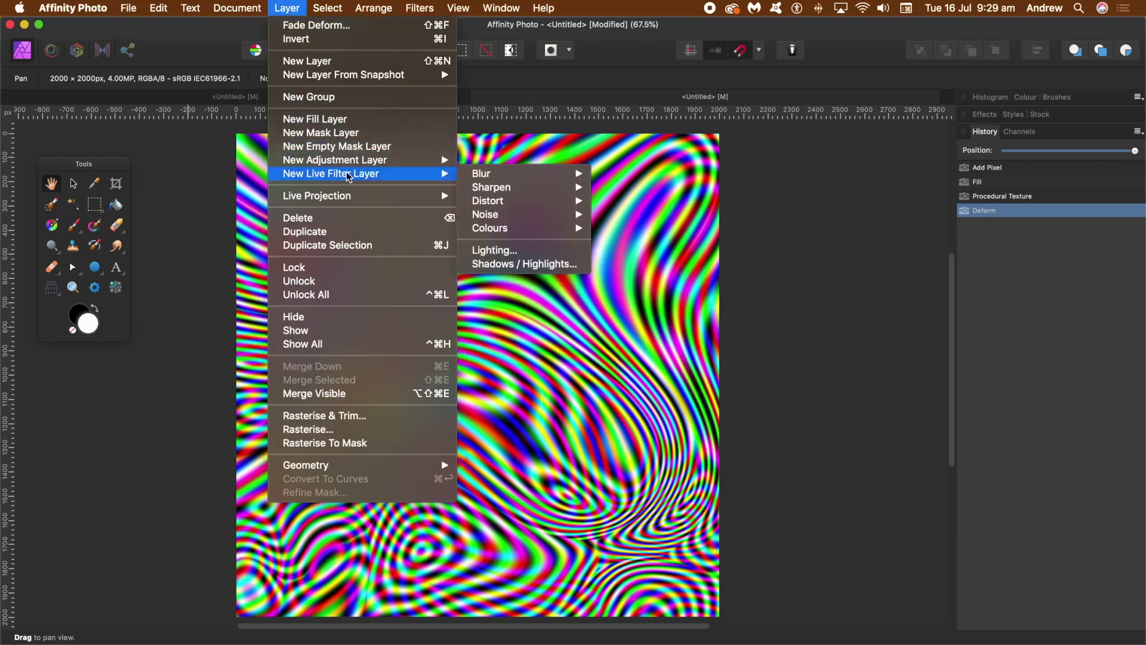
{"action": "mouse_move", "coordinate": [519, 230]}
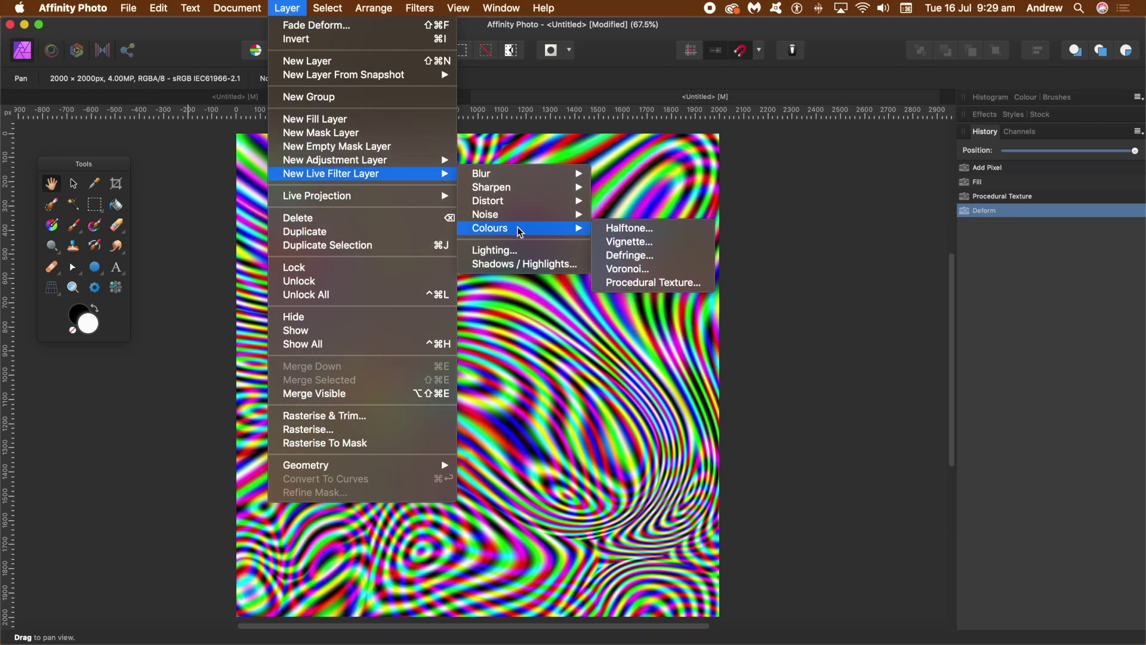
{"action": "left_click", "coordinate": [639, 285]}
{"action": "left_click_drag", "start_coordinate": [808, 285], "coordinate": [332, 199]}
{"action": "left_click", "coordinate": [347, 245]}
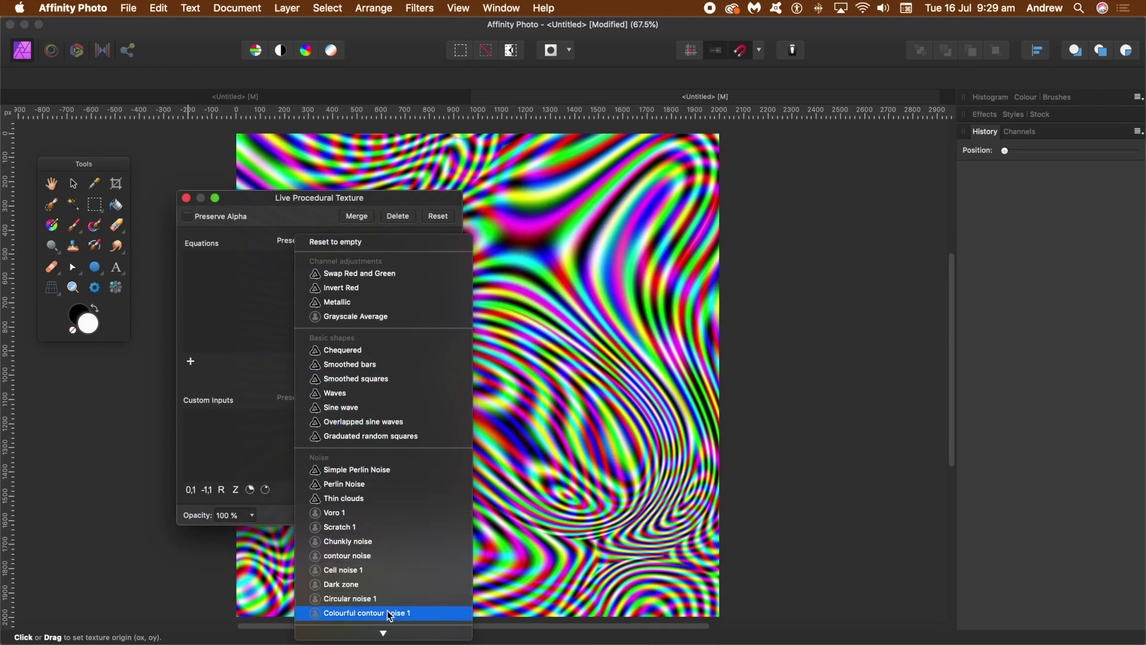
{"action": "left_click", "coordinate": [376, 613]}
{"action": "left_click_drag", "start_coordinate": [299, 195], "coordinate": [583, 152]}
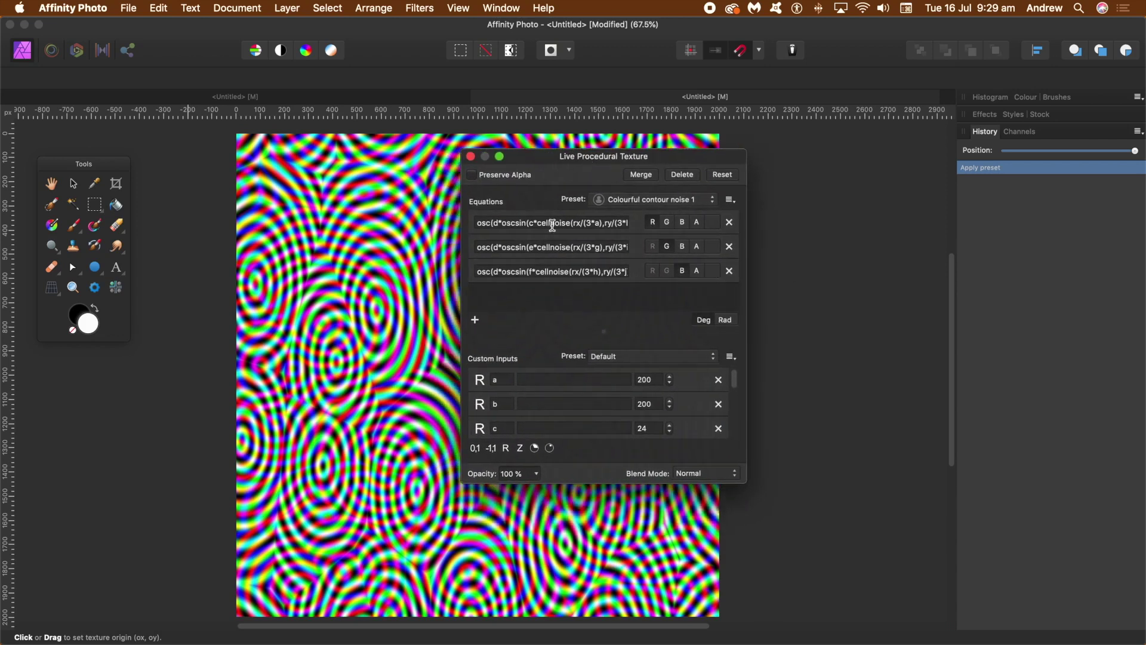
- Set custom input e of the live Procedural Texture to 50
{"action": "mouse_move", "coordinate": [734, 379]}
{"action": "left_mouse_down"}
{"action": "mouse_move", "coordinate": [736, 424]}
{"action": "mouse_move", "coordinate": [739, 396]}
{"action": "left_mouse_up"}
{"action": "left_click", "coordinate": [646, 392]}
{"action": "left_click_drag", "start_coordinate": [653, 414], "coordinate": [639, 410]}
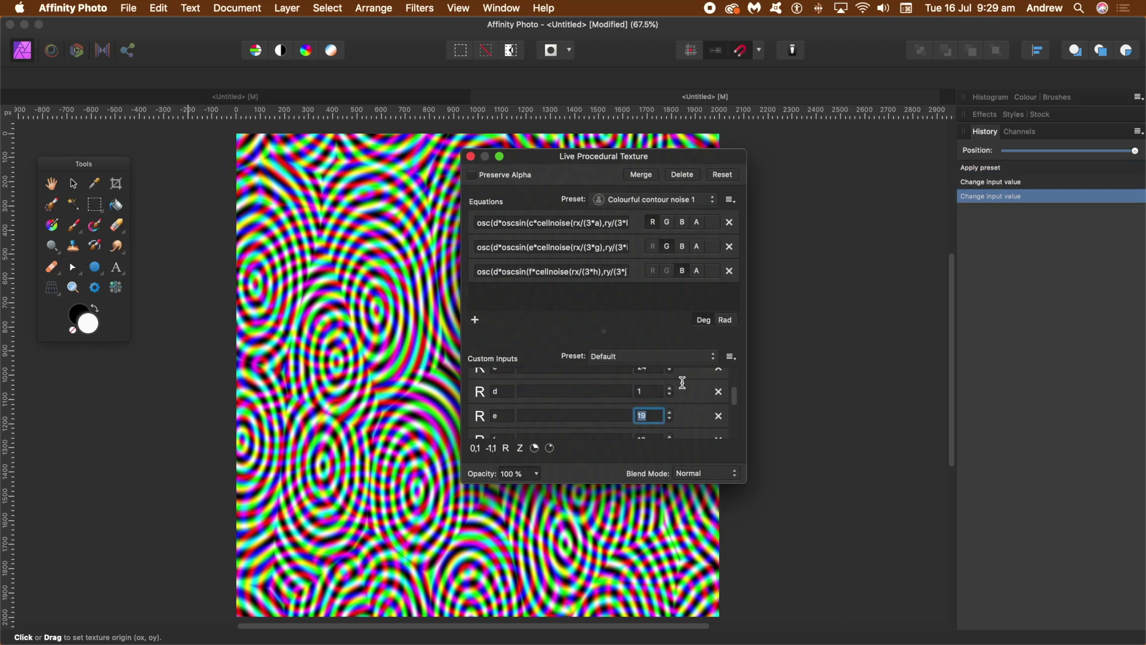
{"action": "type", "text": "50"}
{"action": "key", "text": "Tab"}
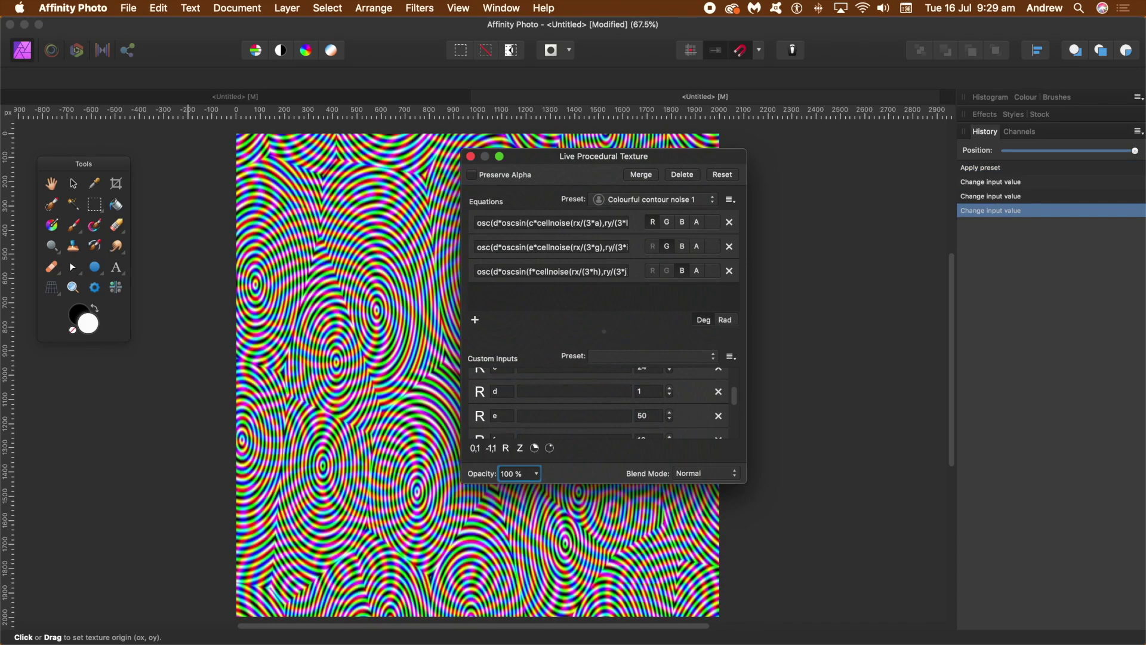
- Set custom input c of the live Procedural Texture to 18
{"action": "scroll", "coordinate": [735, 378], "scroll_direction": "up", "scroll_amount": 3}
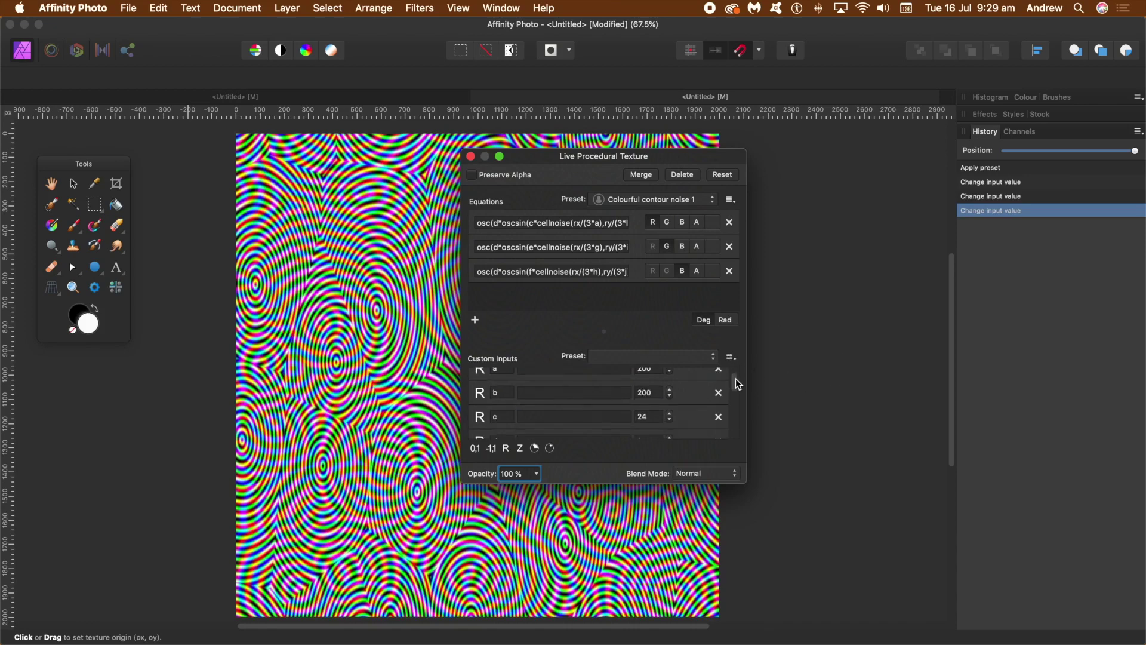
{"action": "scroll", "coordinate": [738, 378], "scroll_direction": "down", "scroll_amount": 1}
{"action": "left_click", "coordinate": [648, 409]}
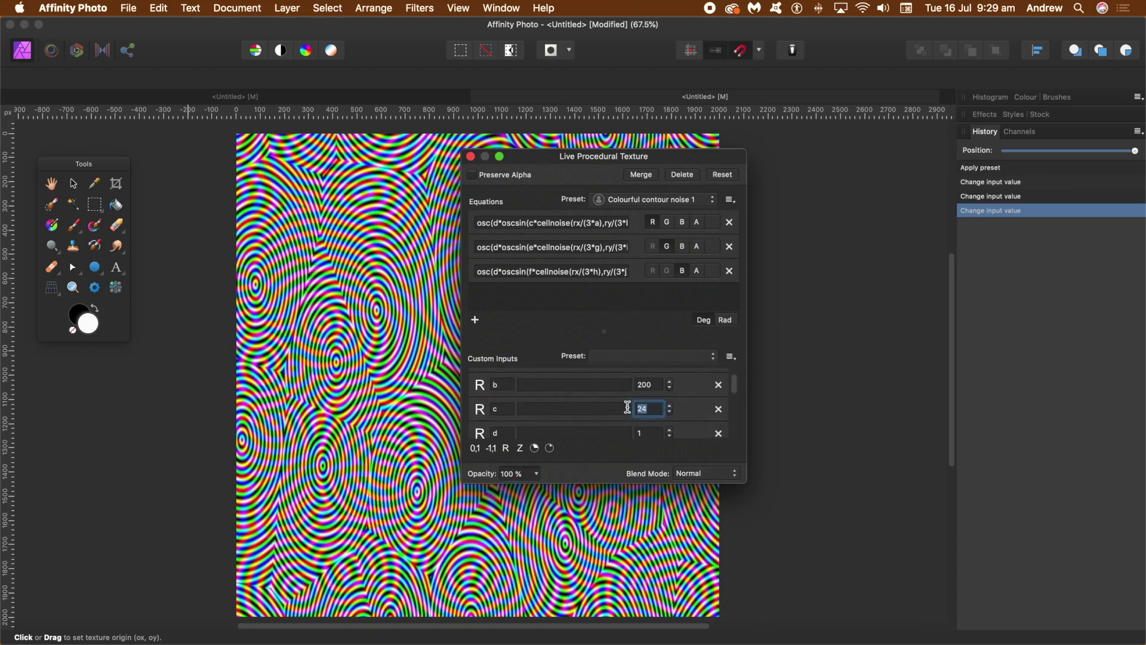
{"action": "type", "text": "18"}
{"action": "key", "text": "Tab"}
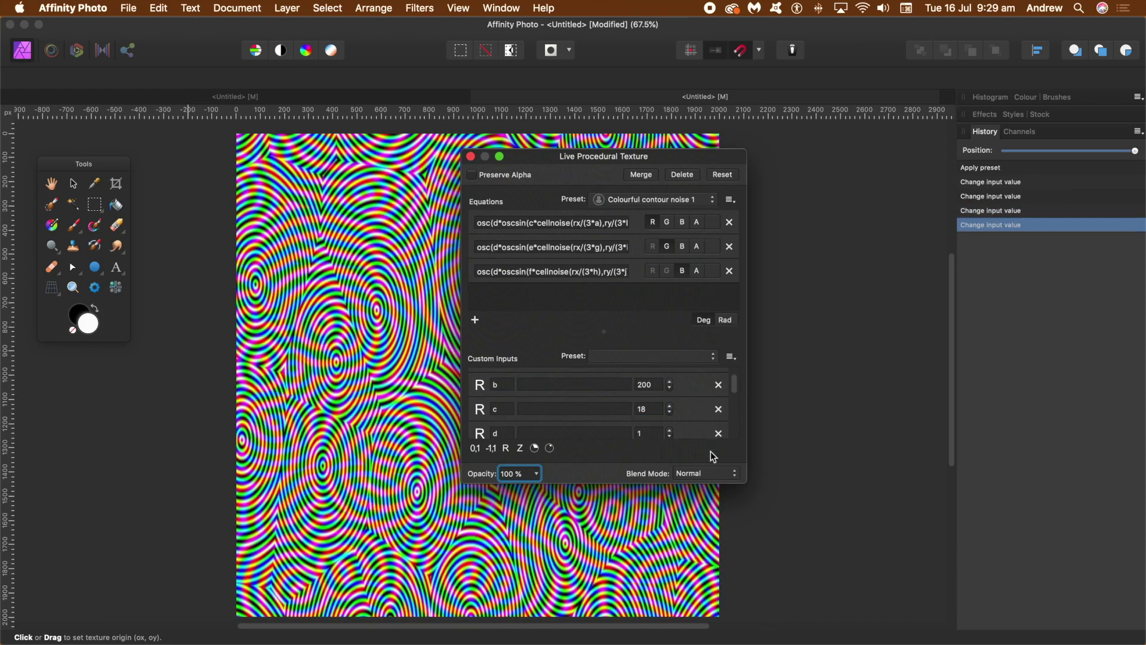
- Try the Darken, Overlay, Difference and Linear Light blend modes on the live texture and return to Overlay
{"action": "left_click", "coordinate": [710, 477]}
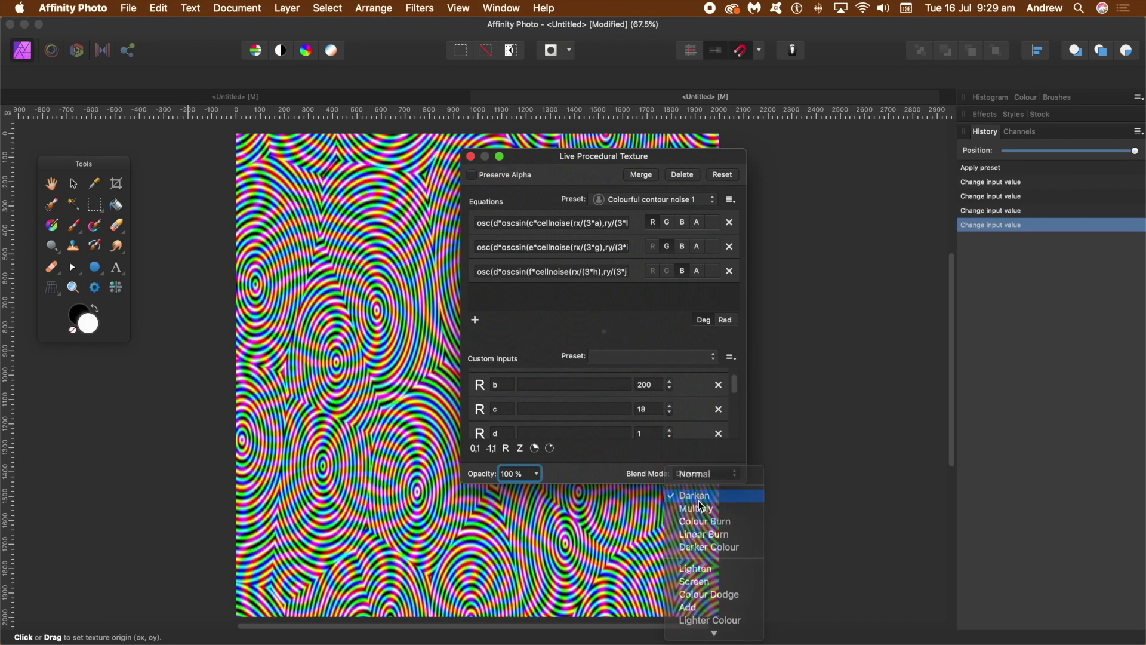
{"action": "left_click", "coordinate": [699, 500]}
{"action": "left_click", "coordinate": [705, 473]}
{"action": "left_click", "coordinate": [703, 489]}
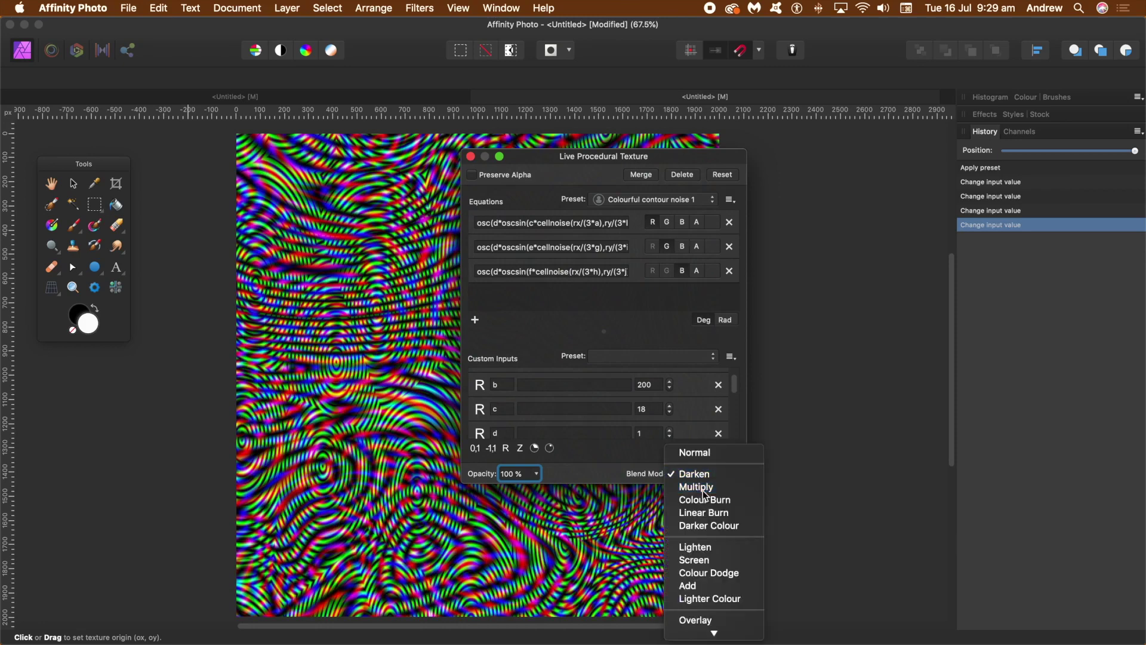
{"action": "left_click", "coordinate": [706, 474]}
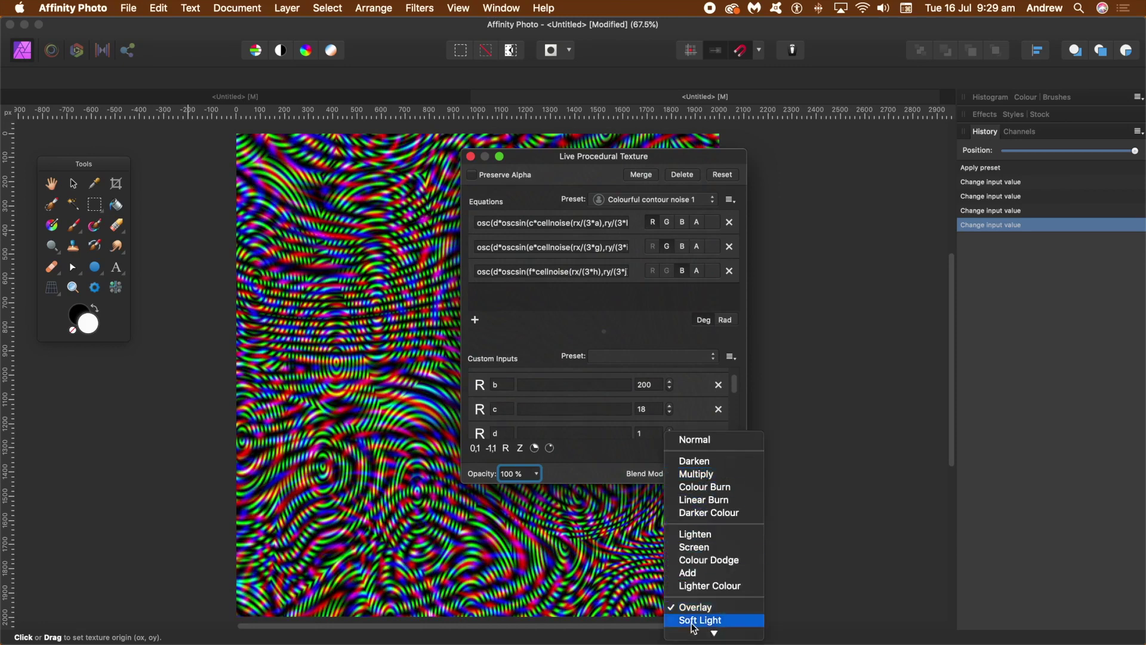
{"action": "left_click", "coordinate": [710, 567]}
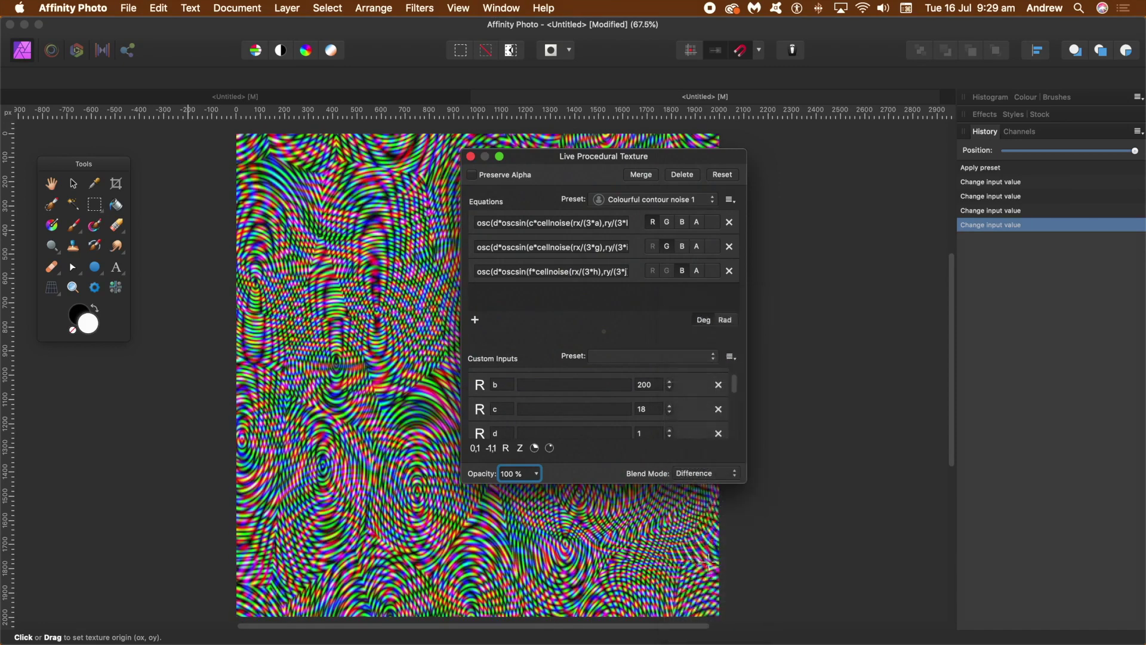
{"action": "left_click", "coordinate": [704, 474]}
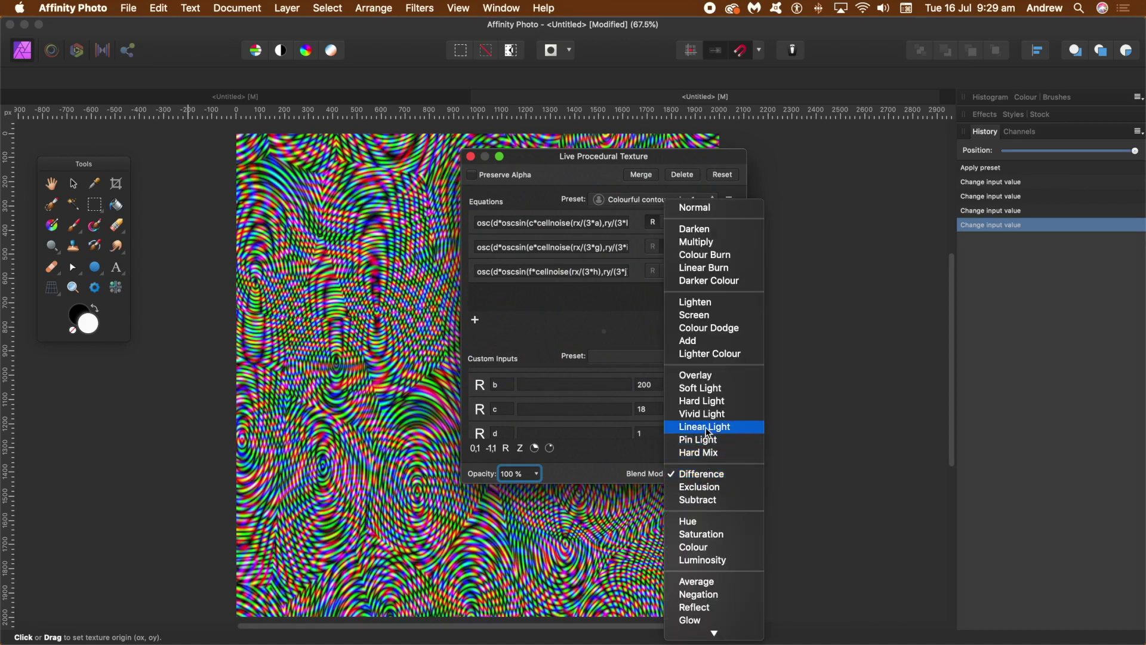
{"action": "left_click", "coordinate": [706, 428]}
{"action": "left_click", "coordinate": [720, 477]}
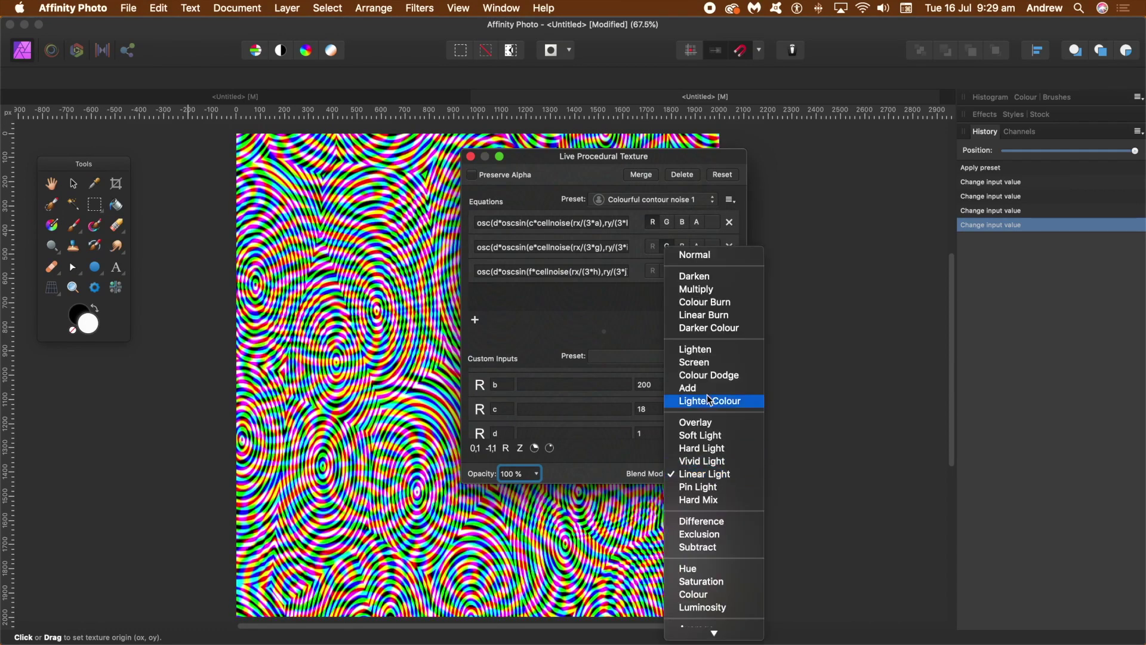
{"action": "left_click", "coordinate": [701, 421]}
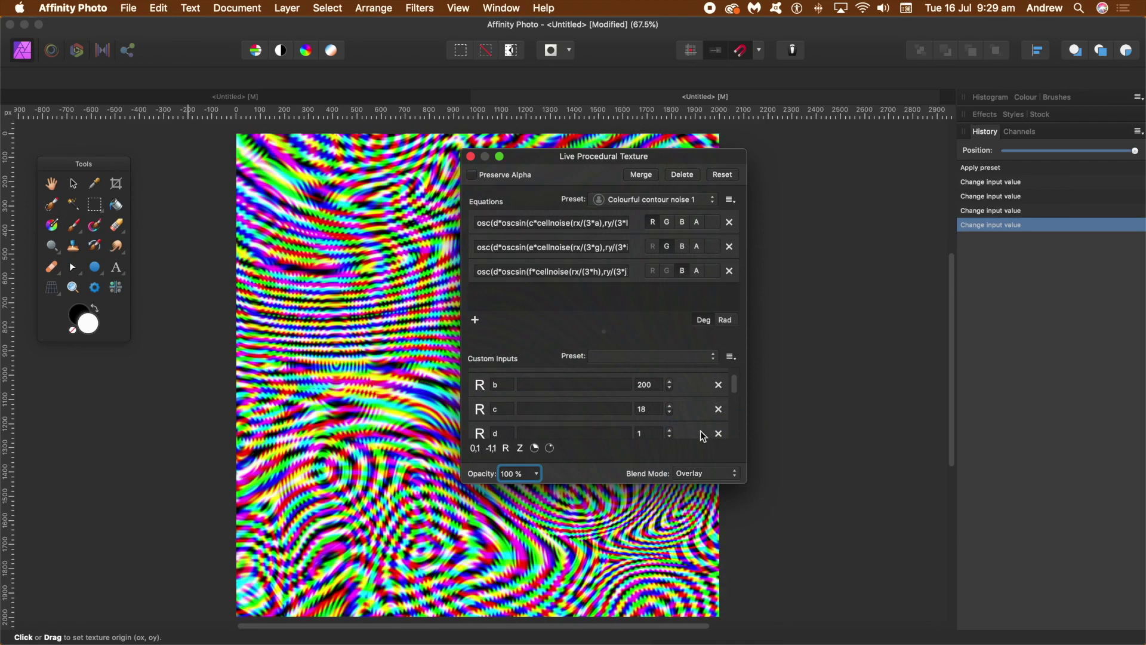
- Set the live texture's blend mode to Darken and custom input e to 10, and close its settings
{"action": "left_click", "coordinate": [706, 478]}
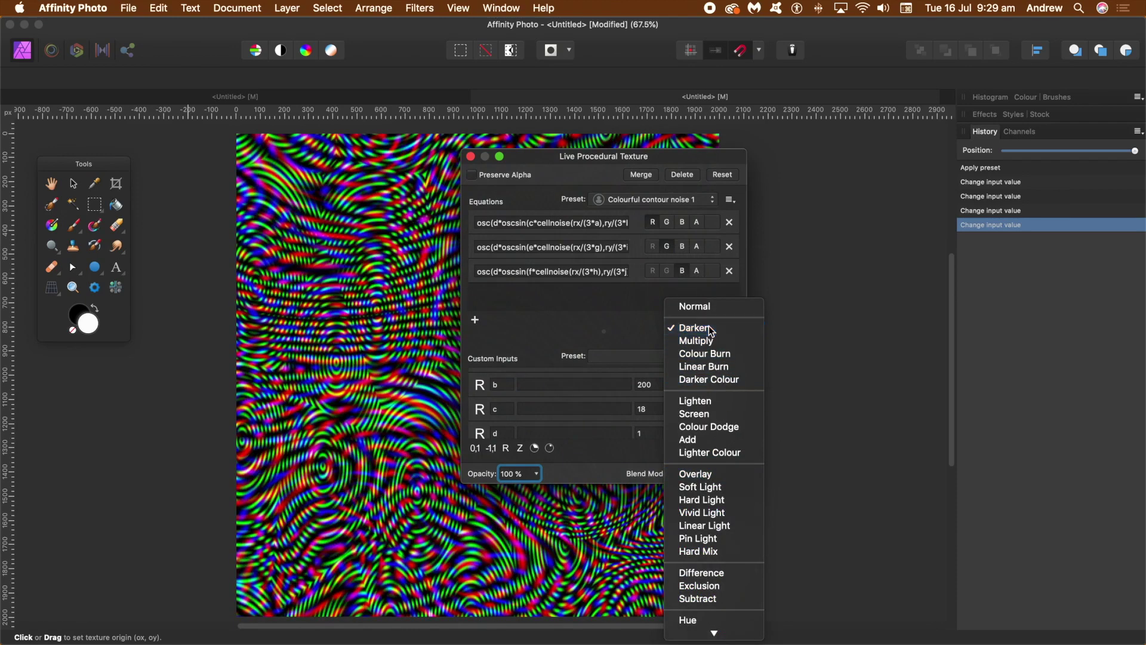
{"action": "left_click", "coordinate": [711, 328]}
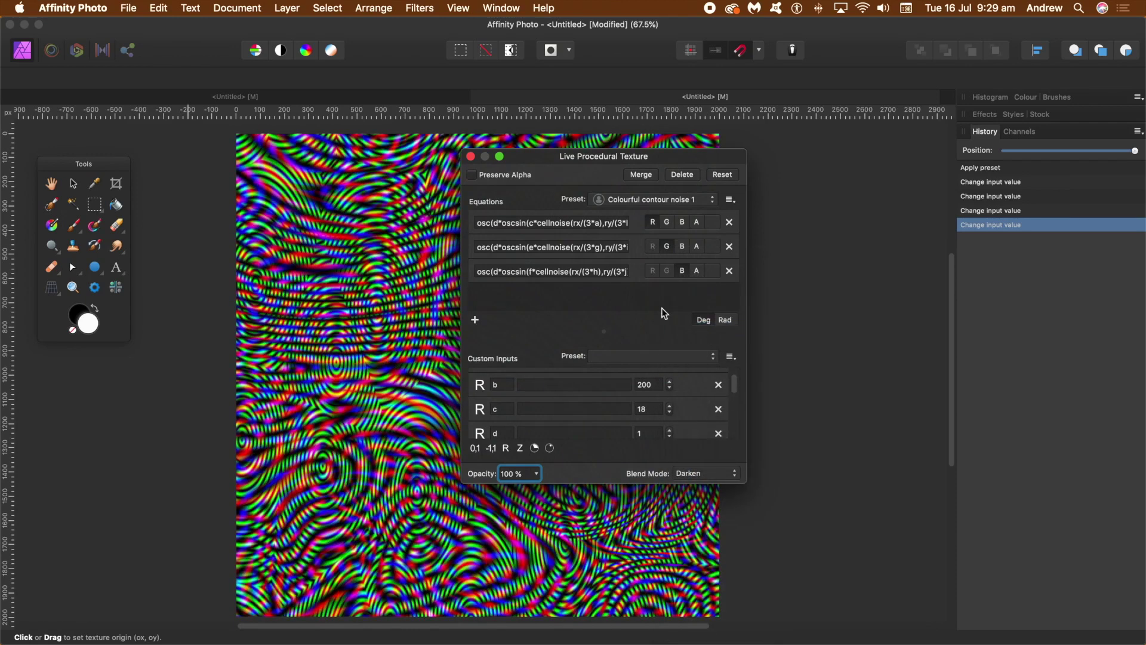
{"action": "left_click_drag", "start_coordinate": [736, 386], "coordinate": [736, 400]}
{"action": "scroll", "coordinate": [734, 396], "scroll_direction": "down", "scroll_amount": 1}
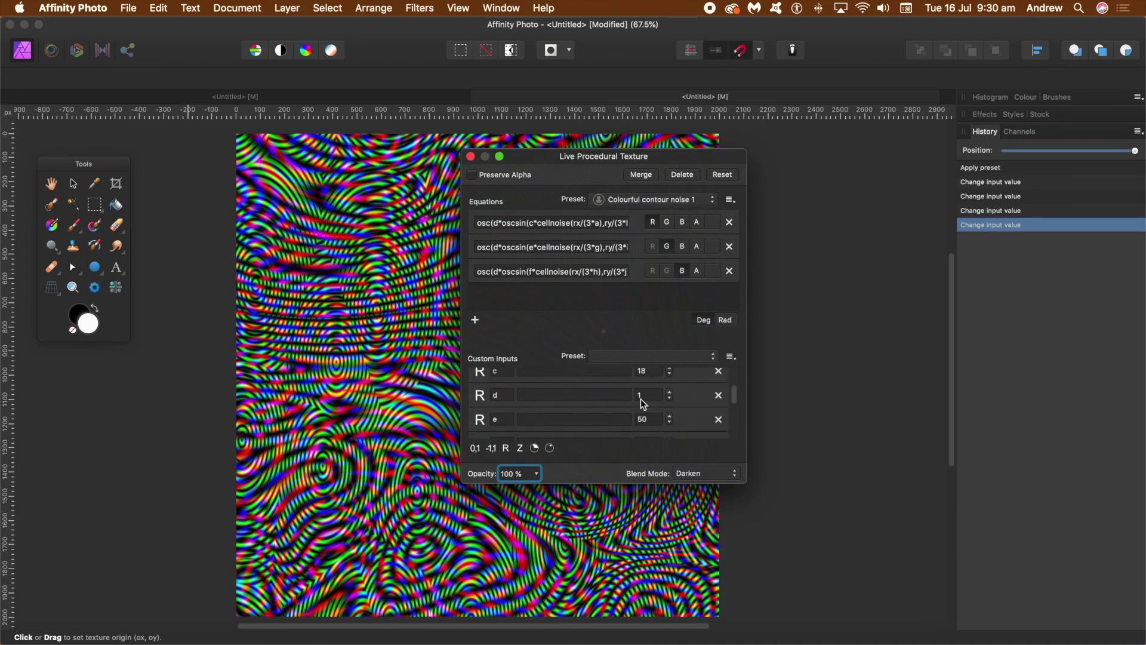
{"action": "left_click_drag", "start_coordinate": [651, 419], "coordinate": [633, 418]}
{"action": "type", "text": "10"}
{"action": "key", "text": "Tab"}
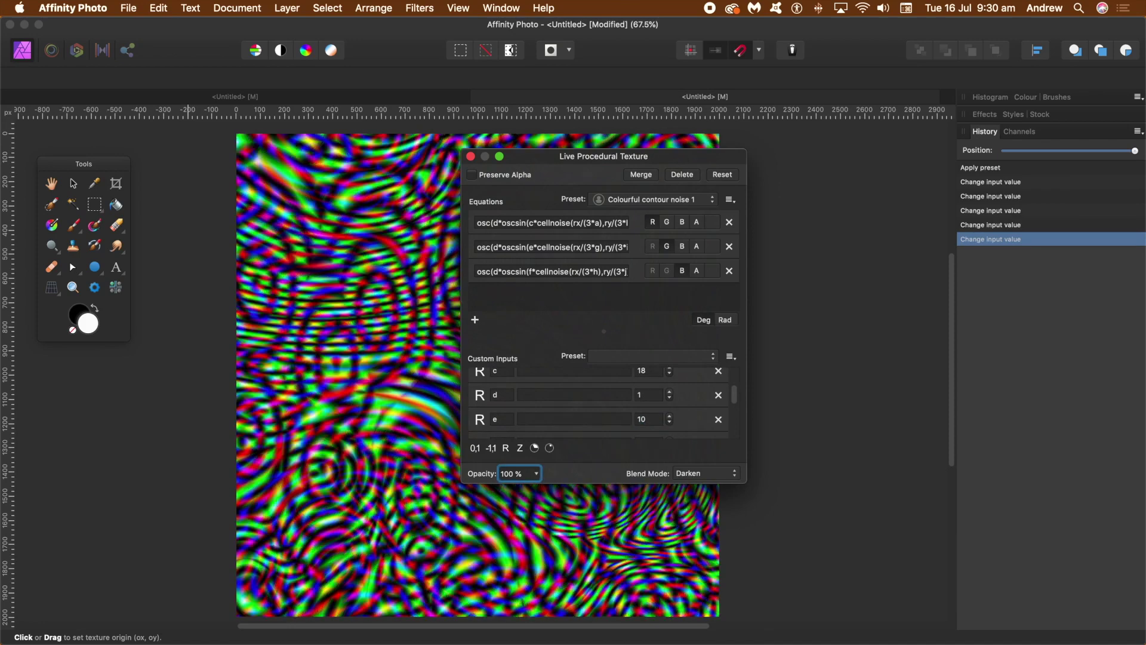
{"action": "left_click", "coordinate": [471, 156]}
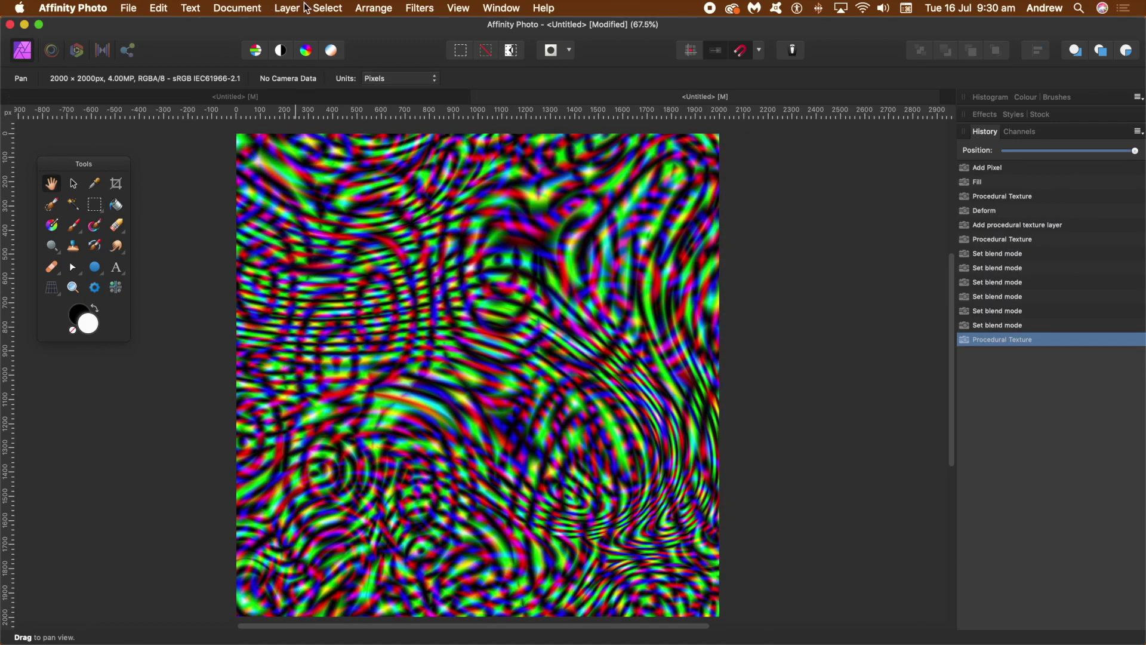
- Merge the visible layers and start a Deform on the result with four handles, two in the upper half and two in the lower half
{"action": "left_click", "coordinate": [286, 9]}
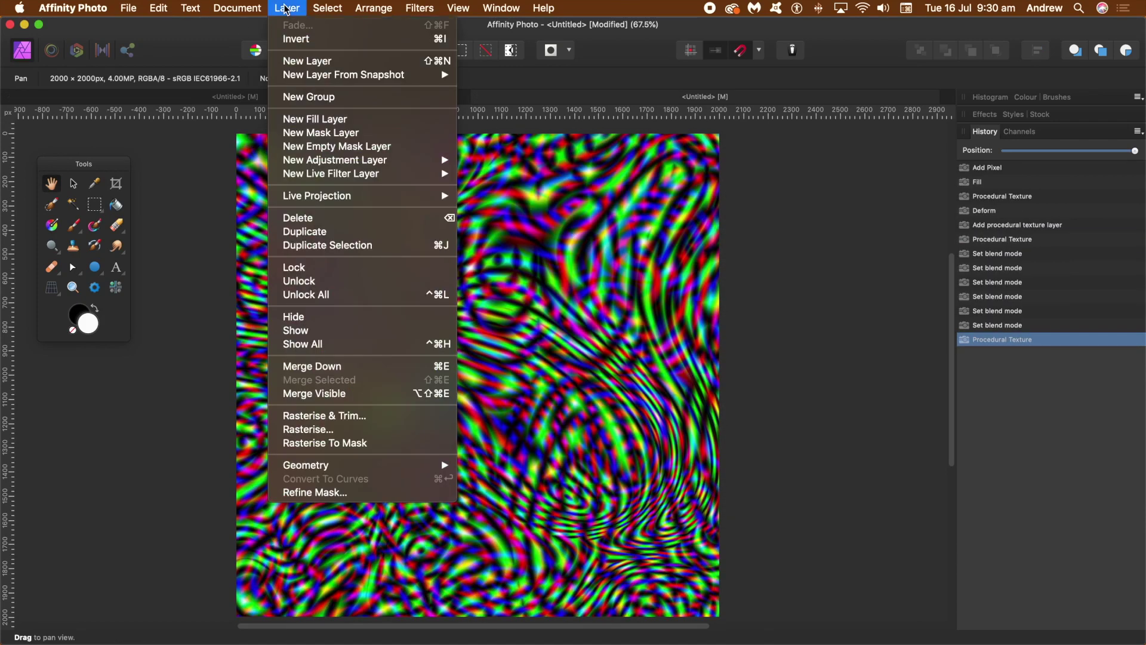
{"action": "left_click", "coordinate": [328, 395]}
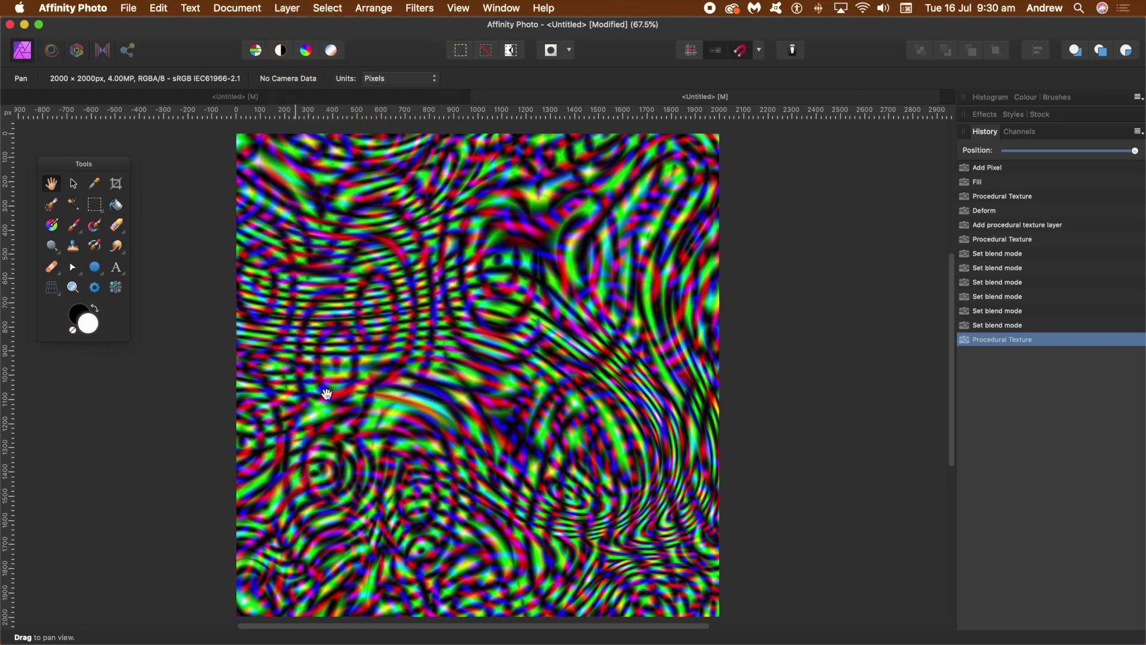
{"action": "left_click", "coordinate": [420, 8]}
{"action": "mouse_move", "coordinate": [451, 76]}
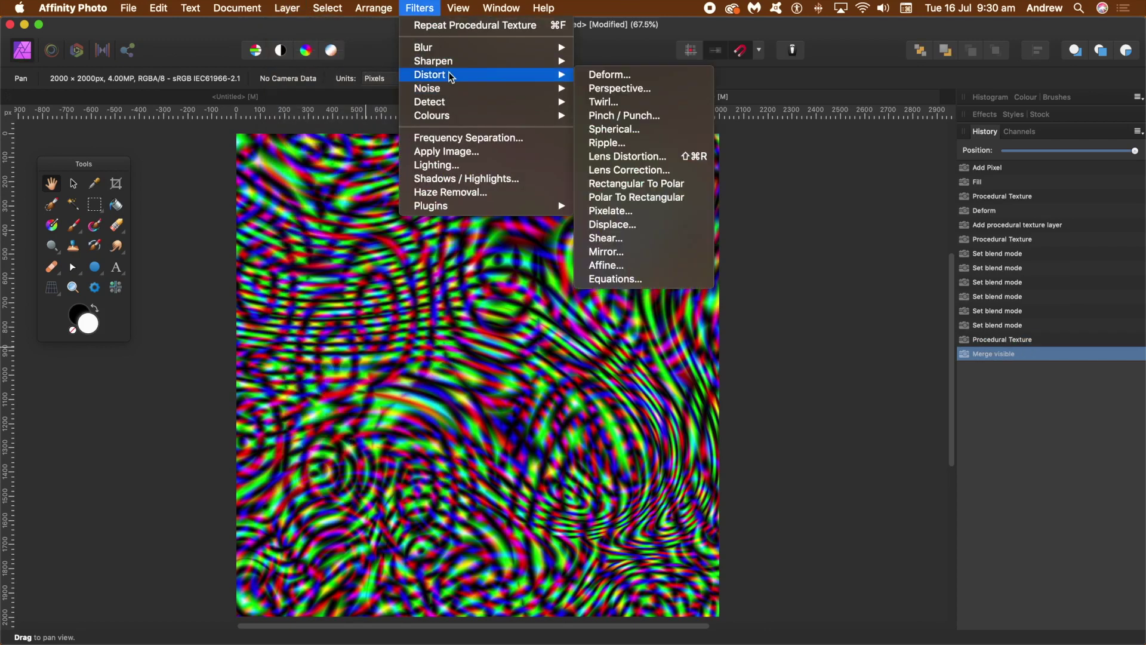
{"action": "left_click", "coordinate": [628, 79]}
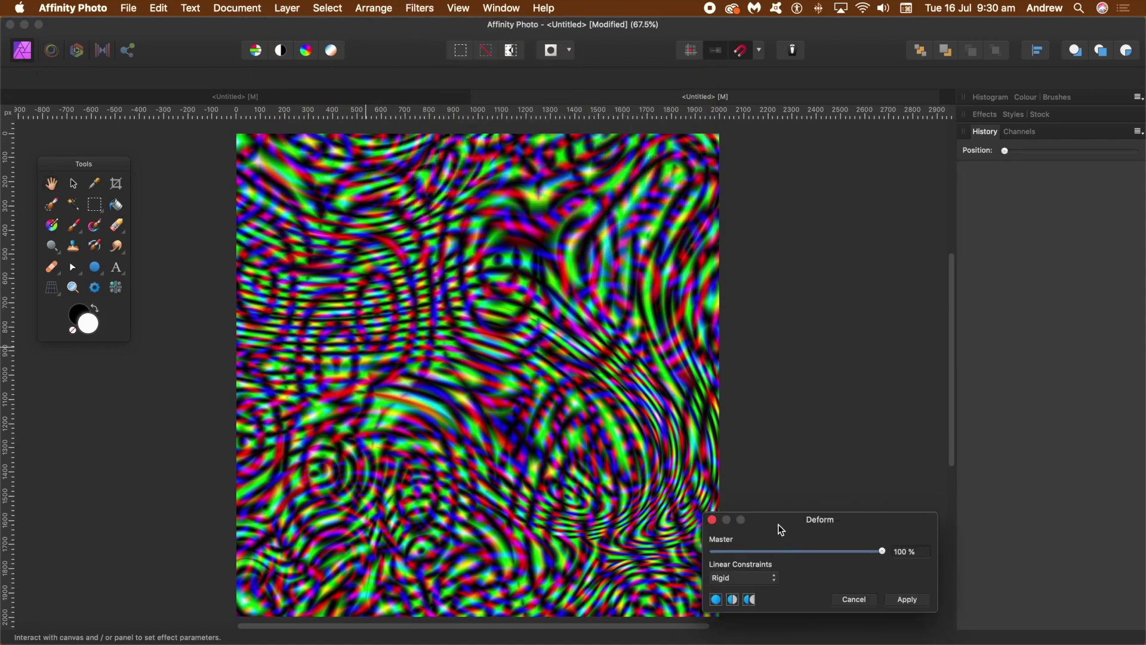
{"action": "left_click_drag", "start_coordinate": [781, 530], "coordinate": [719, 369]}
{"action": "left_click", "coordinate": [325, 246]}
{"action": "left_click", "coordinate": [561, 265]}
{"action": "left_click", "coordinate": [442, 500]}
{"action": "left_click", "coordinate": [545, 526]}
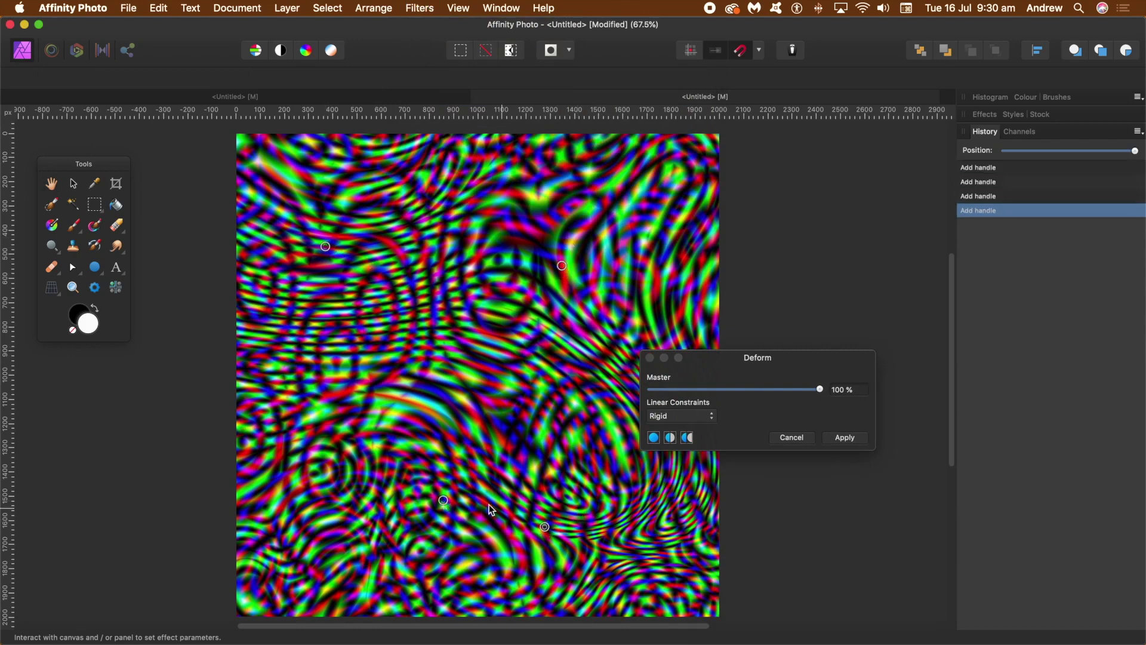
- Stretch the merged texture by pulling the Deform handles toward and beyond the canvas edges, and apply the distortion
{"action": "left_click_drag", "start_coordinate": [444, 500], "coordinate": [325, 374]}
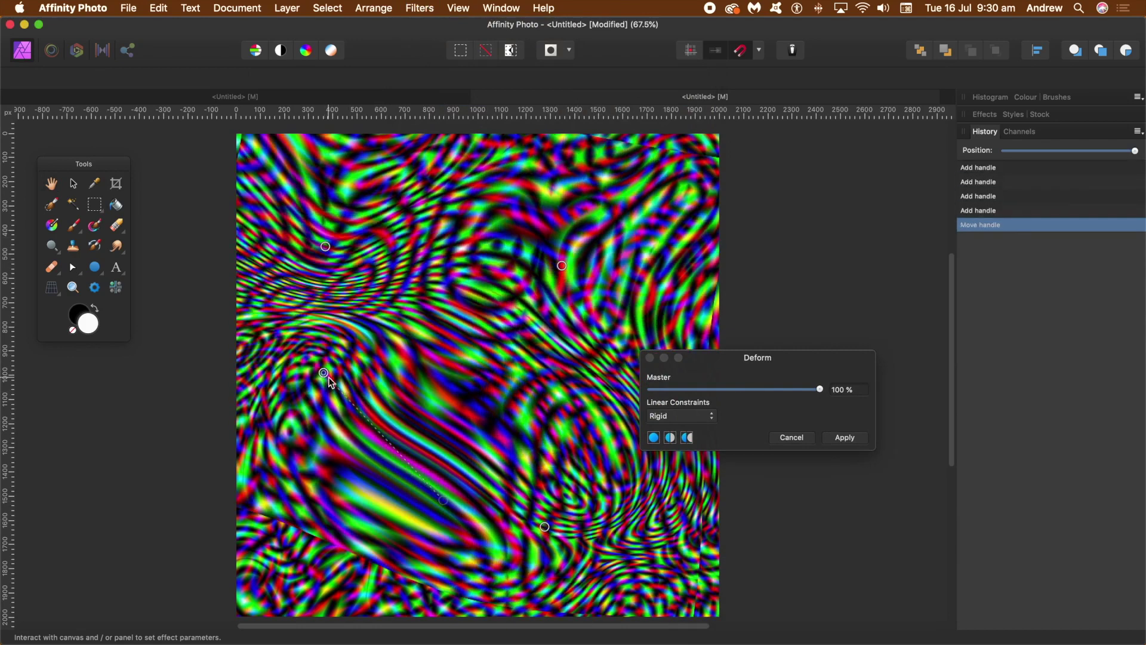
{"action": "left_click_drag", "start_coordinate": [561, 265], "coordinate": [768, 152]}
{"action": "left_click_drag", "start_coordinate": [326, 246], "coordinate": [102, 442]}
{"action": "left_click_drag", "start_coordinate": [494, 489], "coordinate": [717, 613]}
{"action": "left_click", "coordinate": [845, 438]}
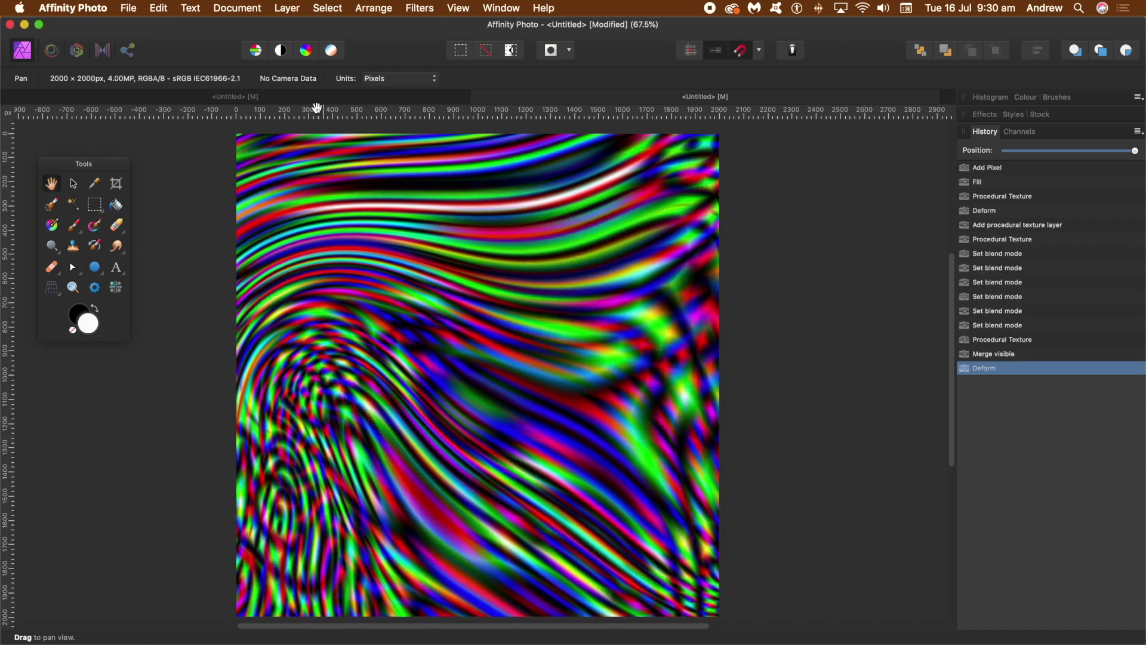